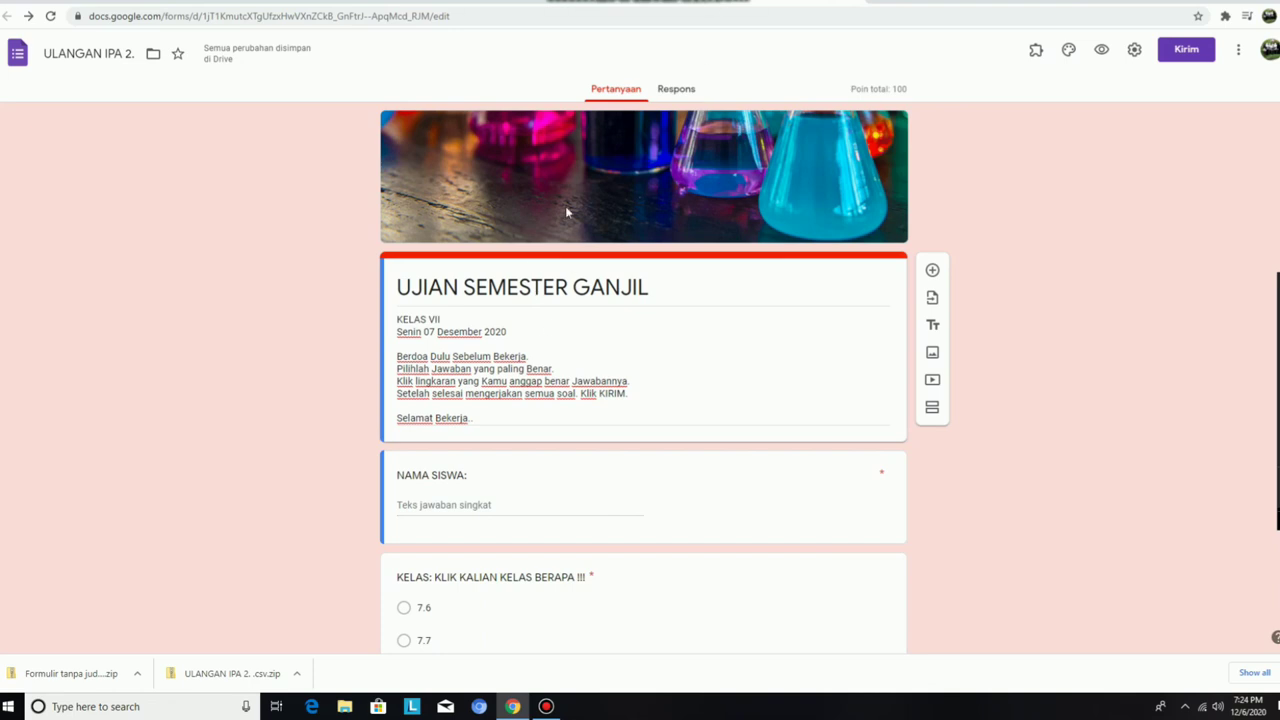
{"action": "left_click", "coordinate": [603, 504]}
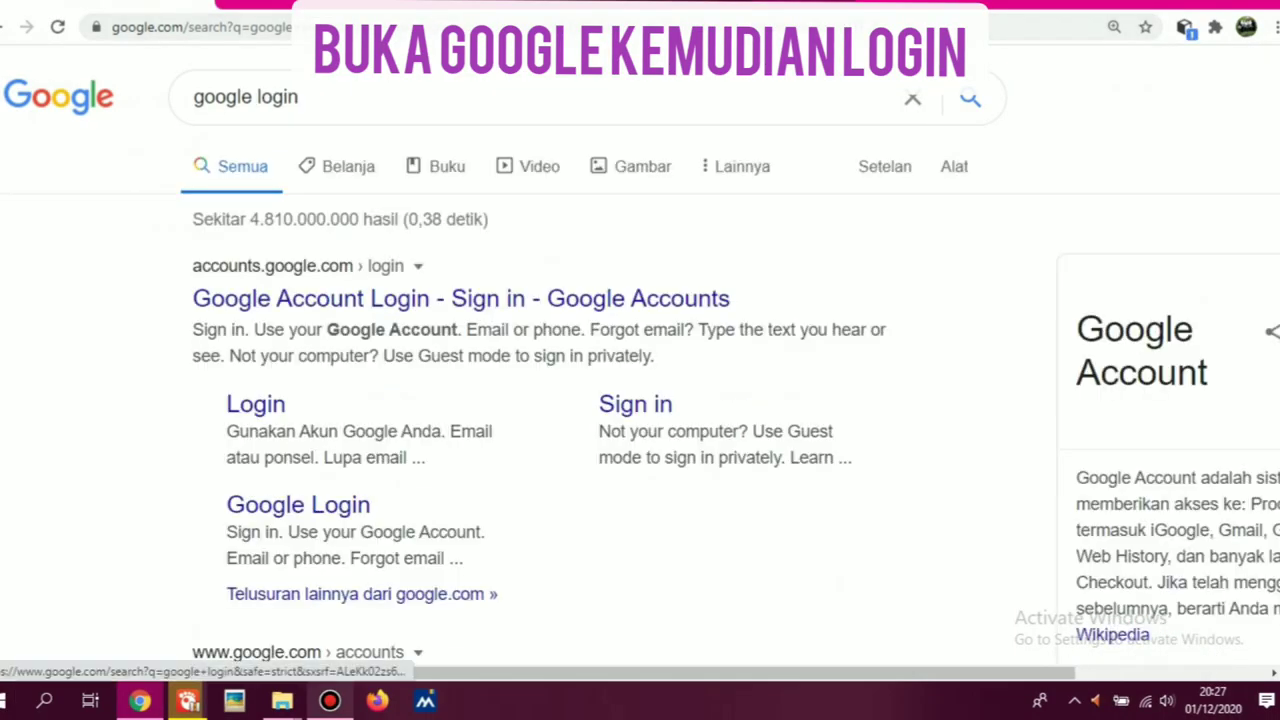
- Go to the Google account login from the search results and open Google Drive
{"action": "left_click", "coordinate": [255, 404]}
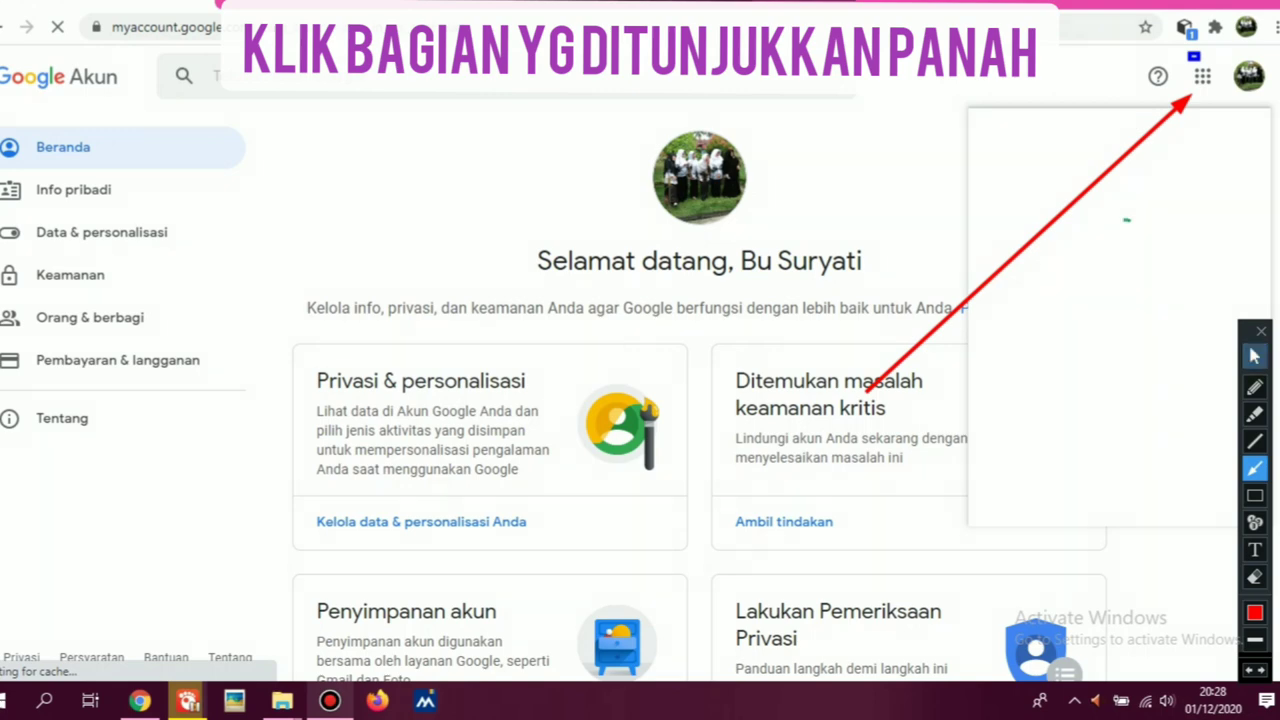
{"action": "left_click", "coordinate": [1255, 355]}
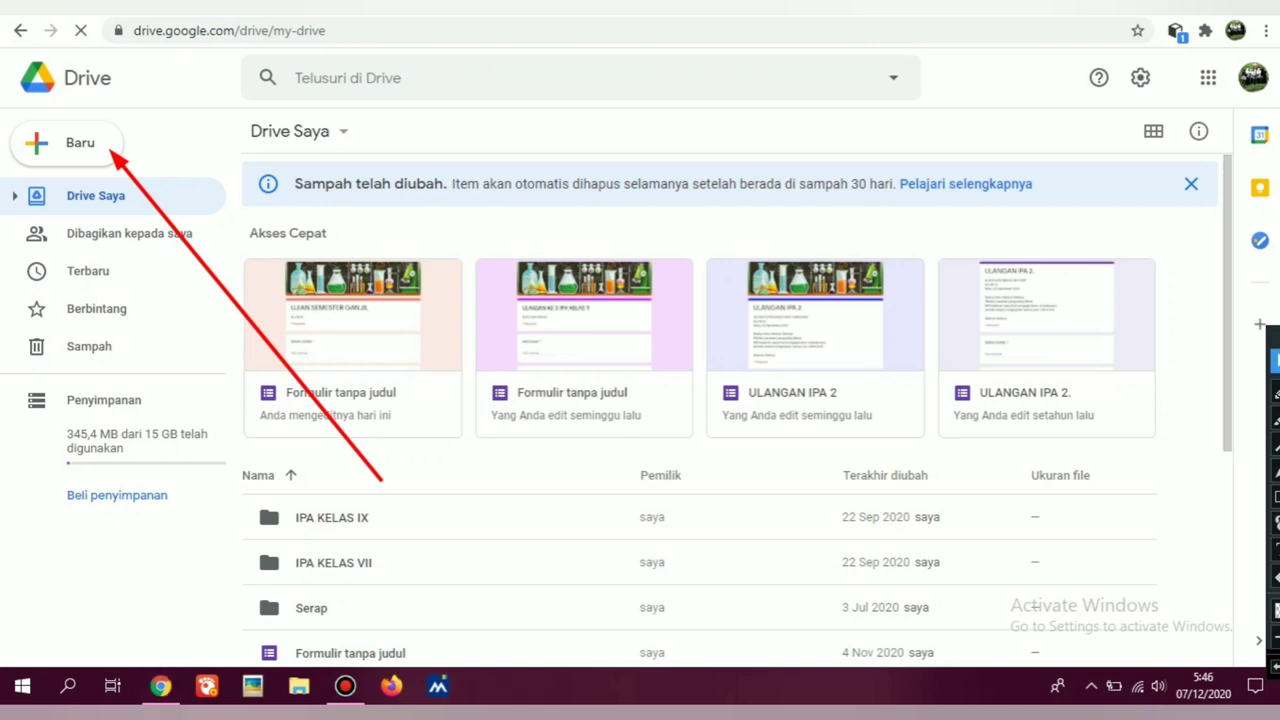
- Create a new blank Google Formulir (Formulir kosong) in Drive
{"action": "left_click", "coordinate": [69, 139]}
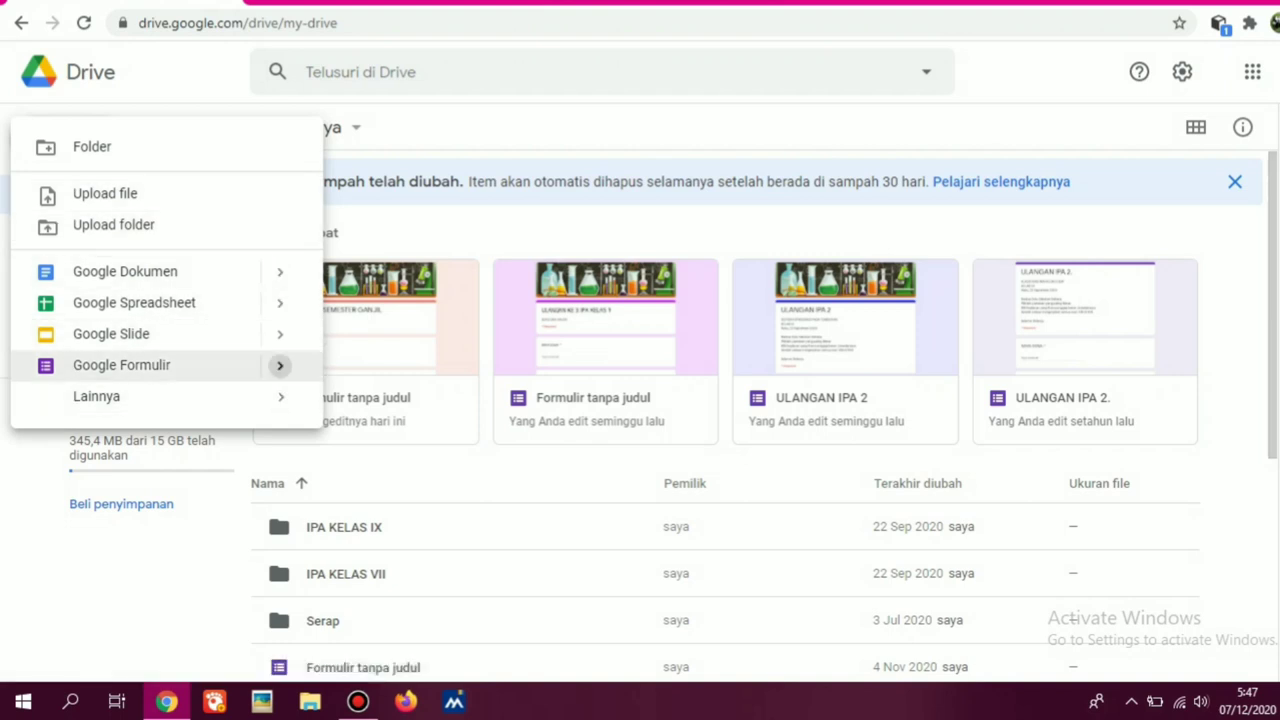
{"action": "left_click", "coordinate": [280, 365]}
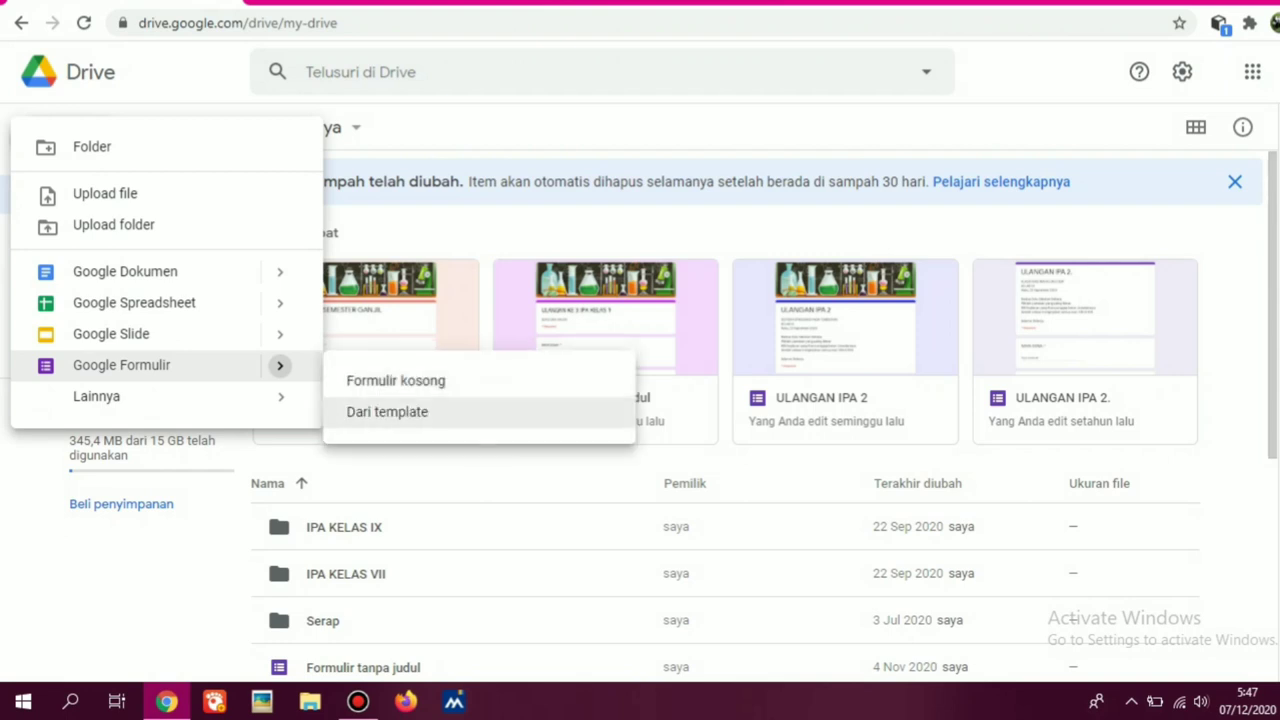
{"action": "left_click", "coordinate": [396, 380]}
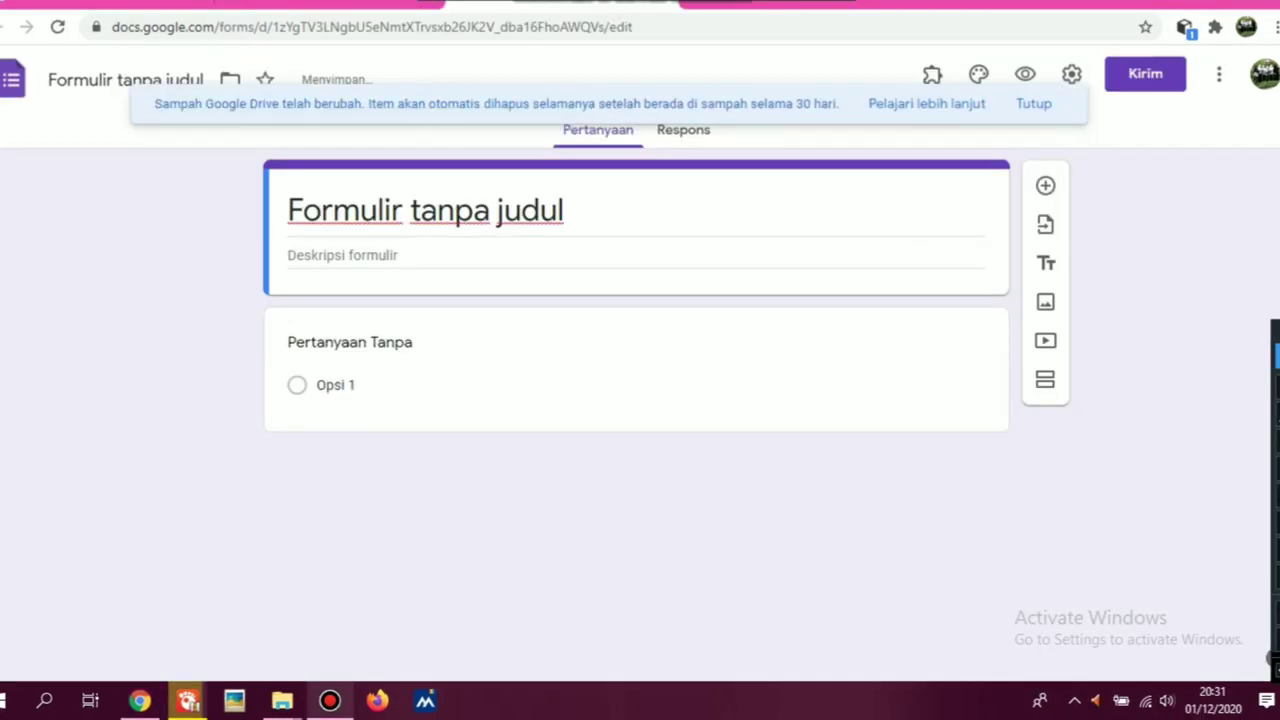
- Set the form's title to "ULANGAN IPA KE 3 KELAS IX"
{"action": "left_click", "coordinate": [425, 210]}
{"action": "type", "text": "UL"}
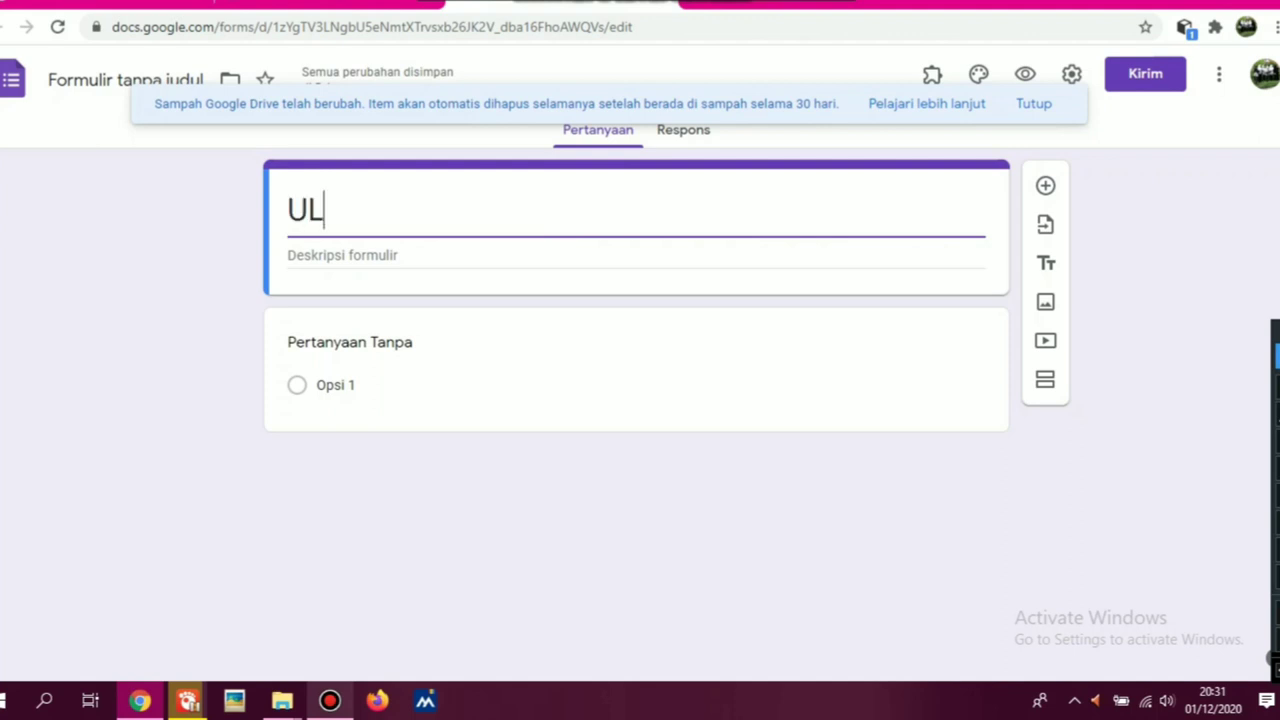
{"action": "type", "text": "ANGAN I"}
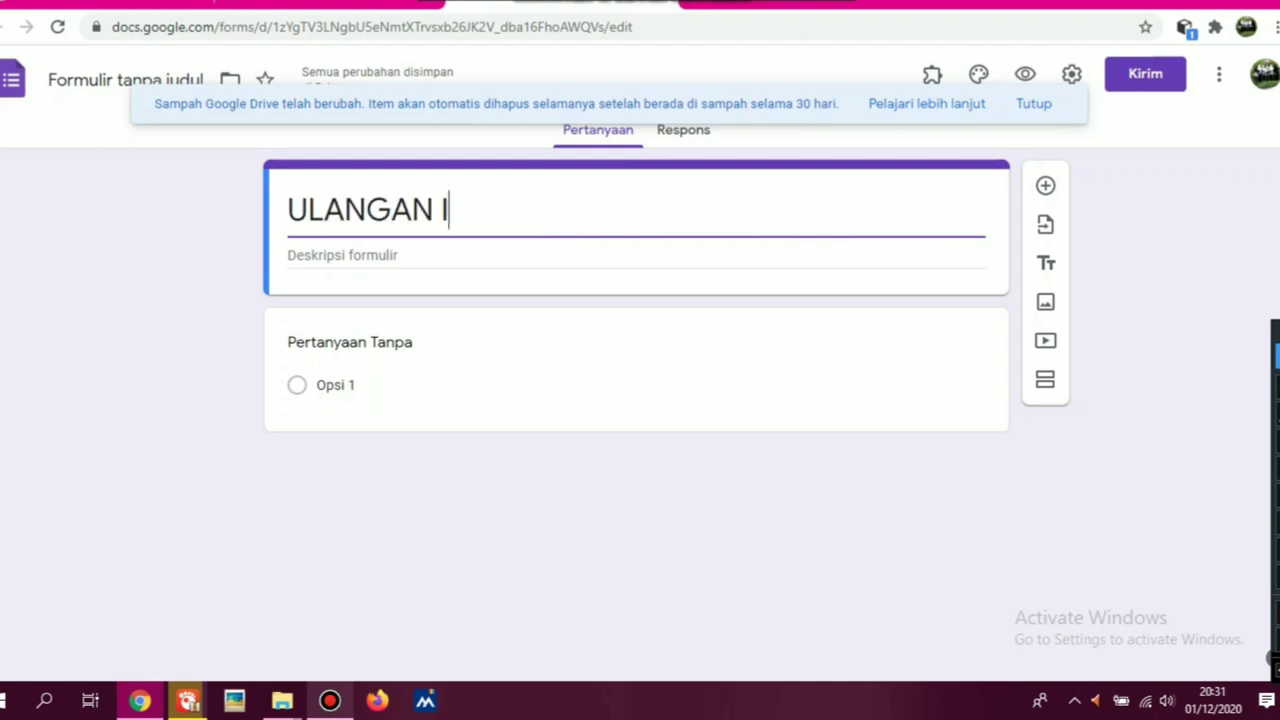
{"action": "type", "text": "PA KE 3"}
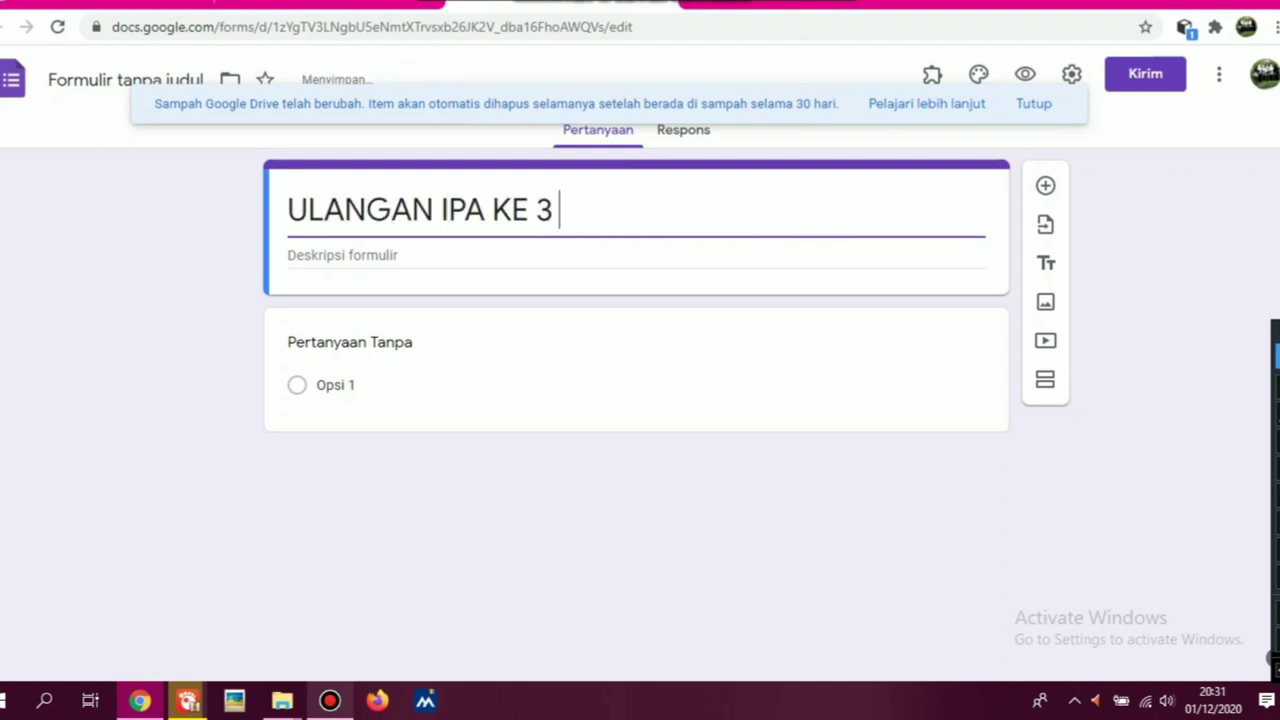
{"action": "type", "text": " KE"}
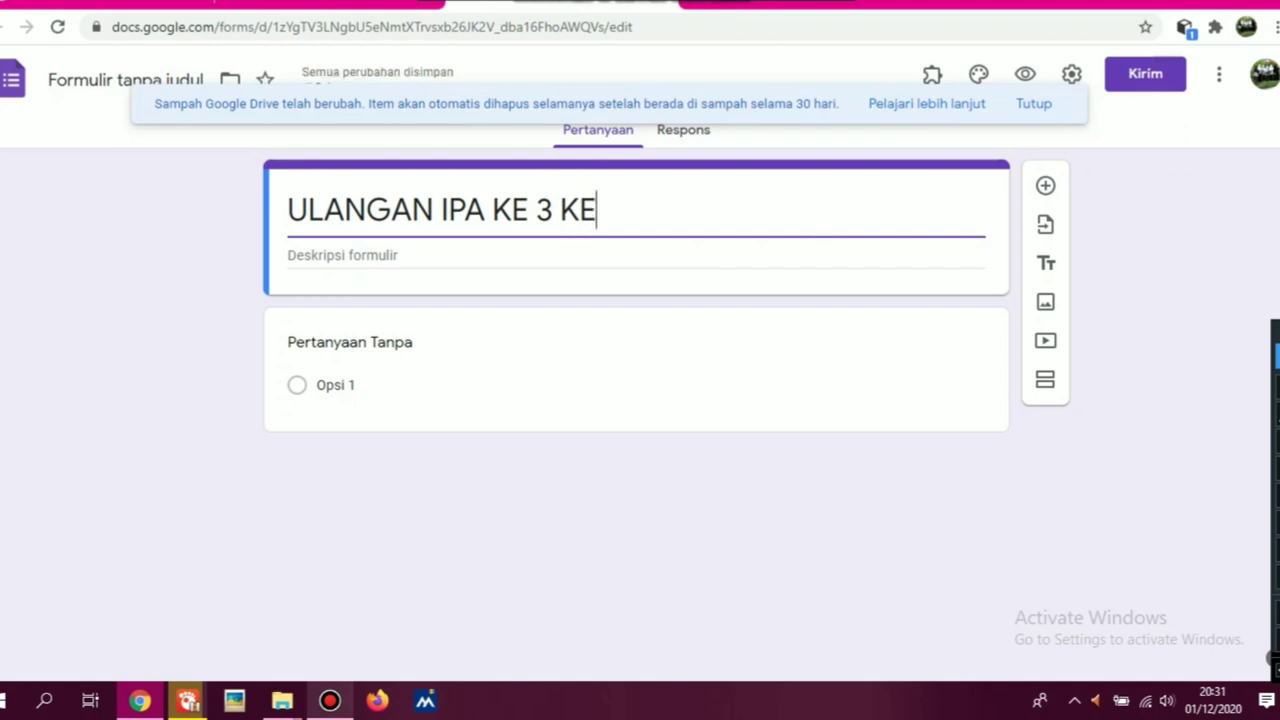
{"action": "type", "text": "LAS IX"}
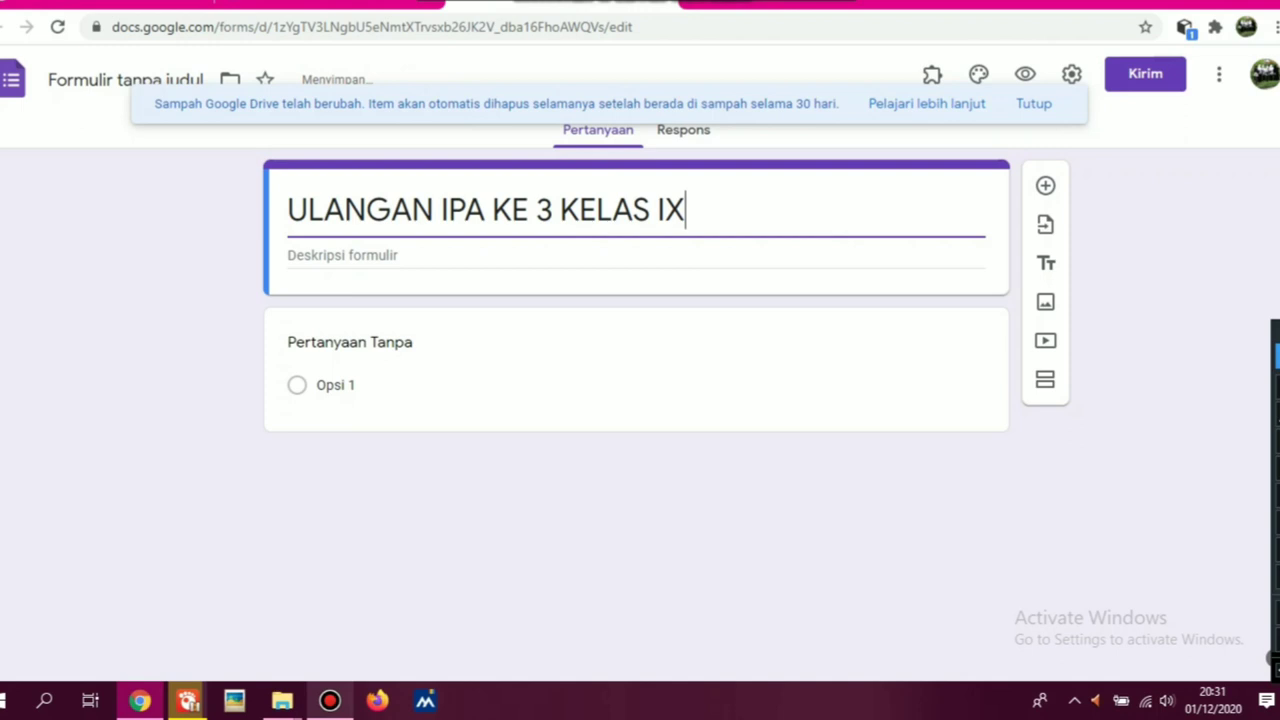
- Enter "PEWARISAN SIFAT DAN LISTRIK" as the form's description
{"action": "left_click", "coordinate": [609, 255]}
{"action": "type", "text": "PE"}
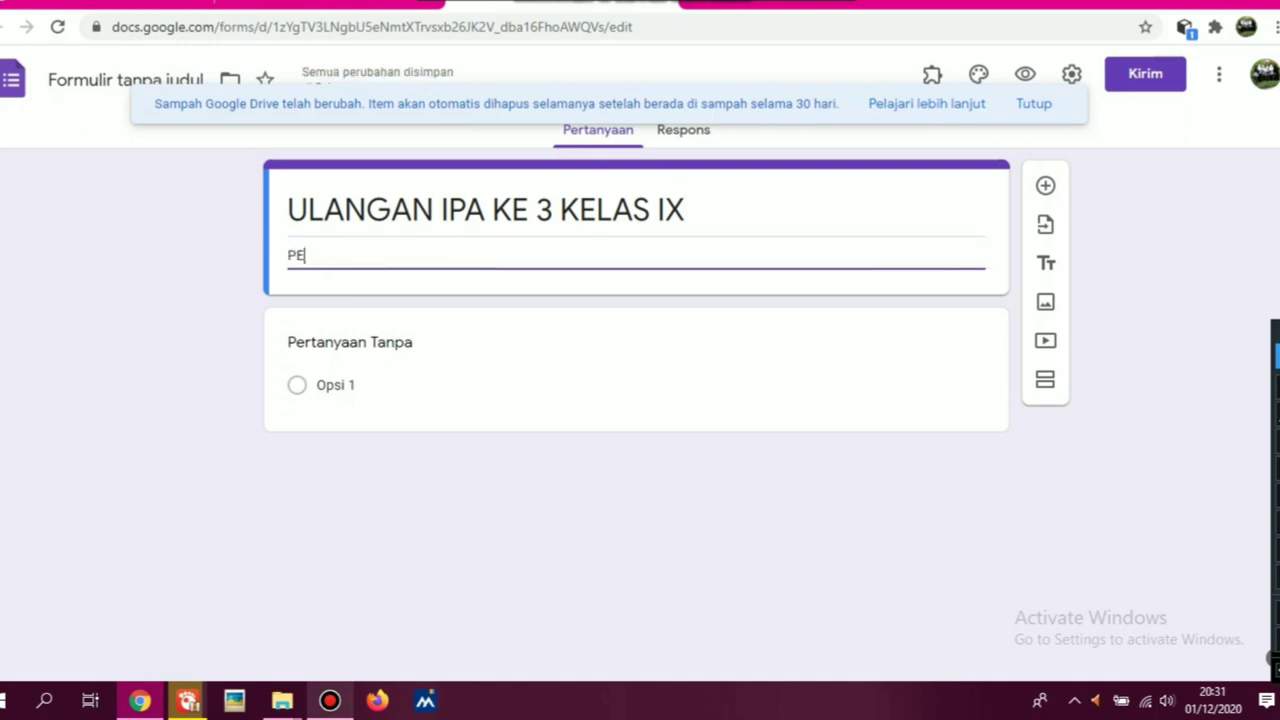
{"action": "type", "text": "WARISAN SIFAT DAN LISTRIK STATIS"}
{"action": "key", "text": "BackSpace"}
{"action": "key", "text": "BackSpace"}
{"action": "key", "text": "BackSpace"}
{"action": "key", "text": "BackSpace"}
{"action": "key", "text": "BackSpace"}
{"action": "key", "text": "BackSpace"}
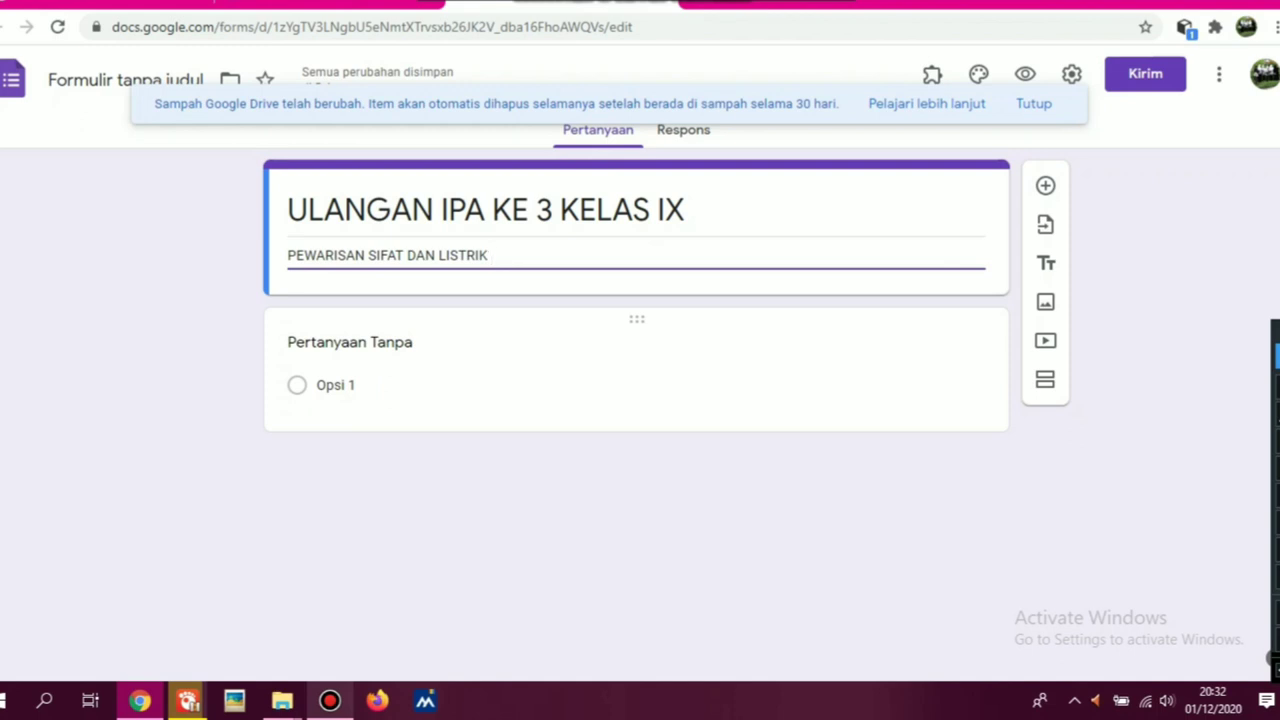
- Turn the untitled question into a required short-answer (Jawaban singkat) question titled "NAMA SISWA:"
{"action": "left_click", "coordinate": [349, 342]}
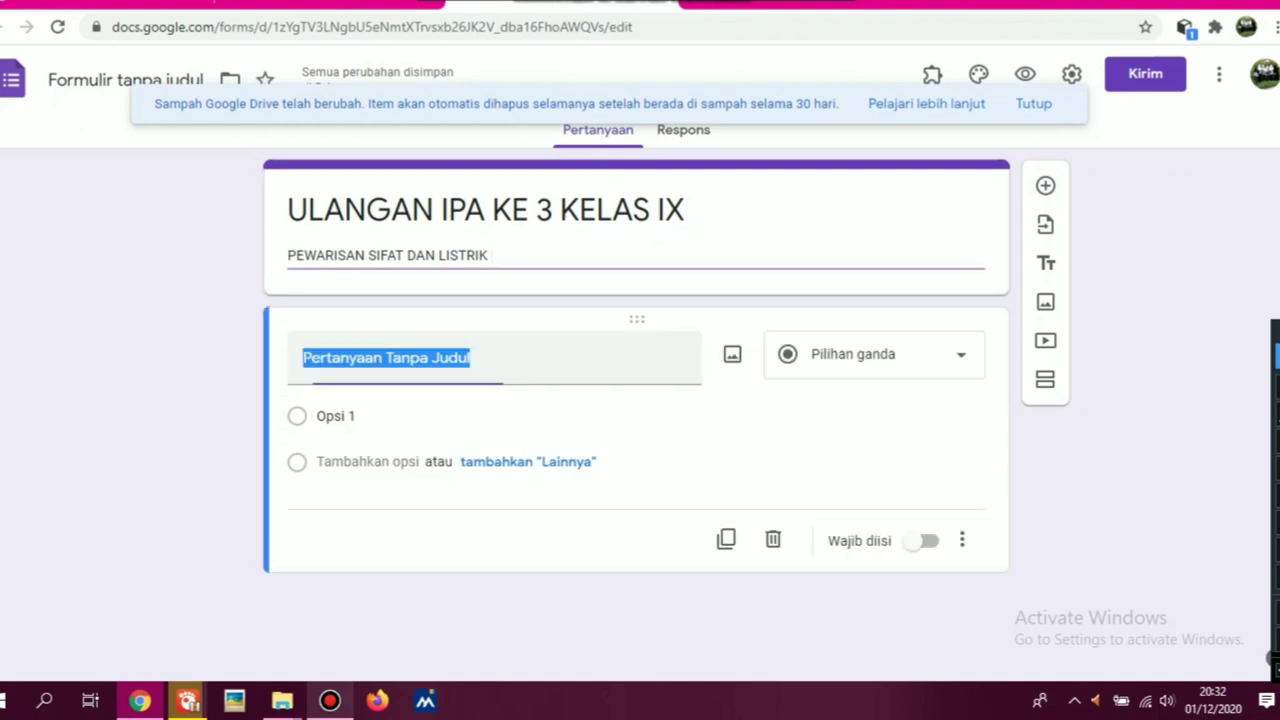
{"action": "type", "text": "NAM"}
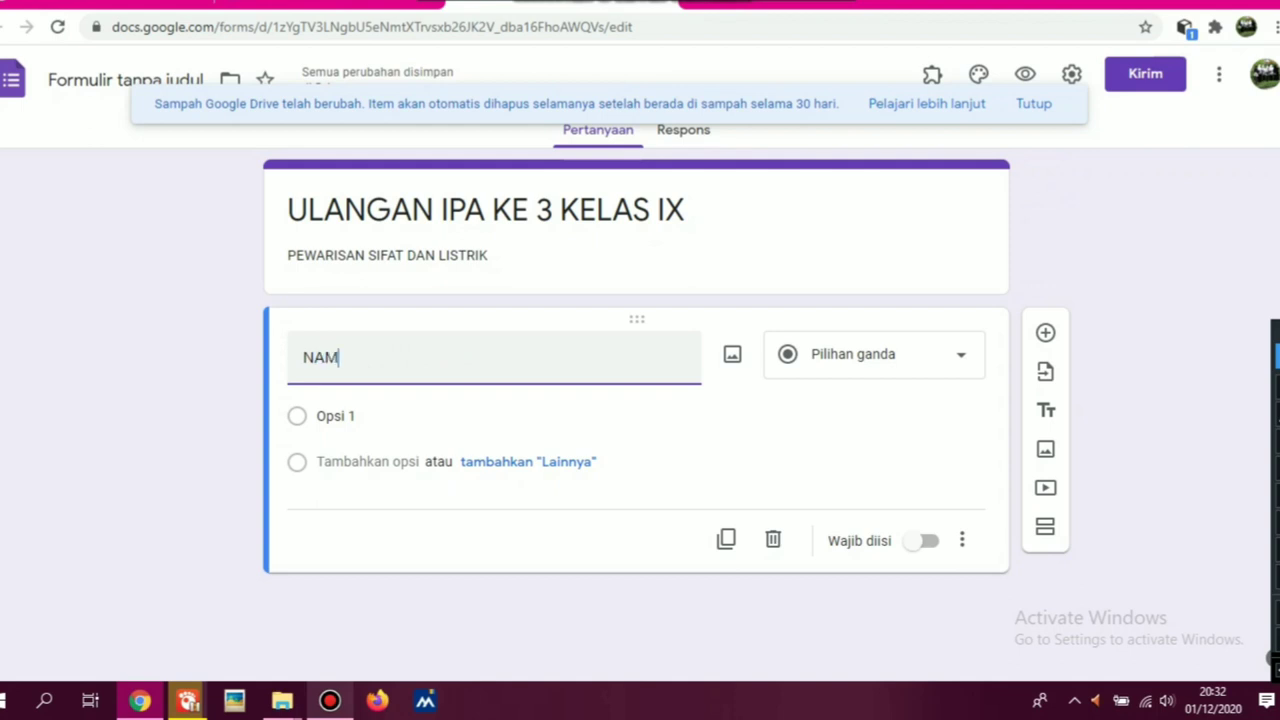
{"action": "type", "text": "A "}
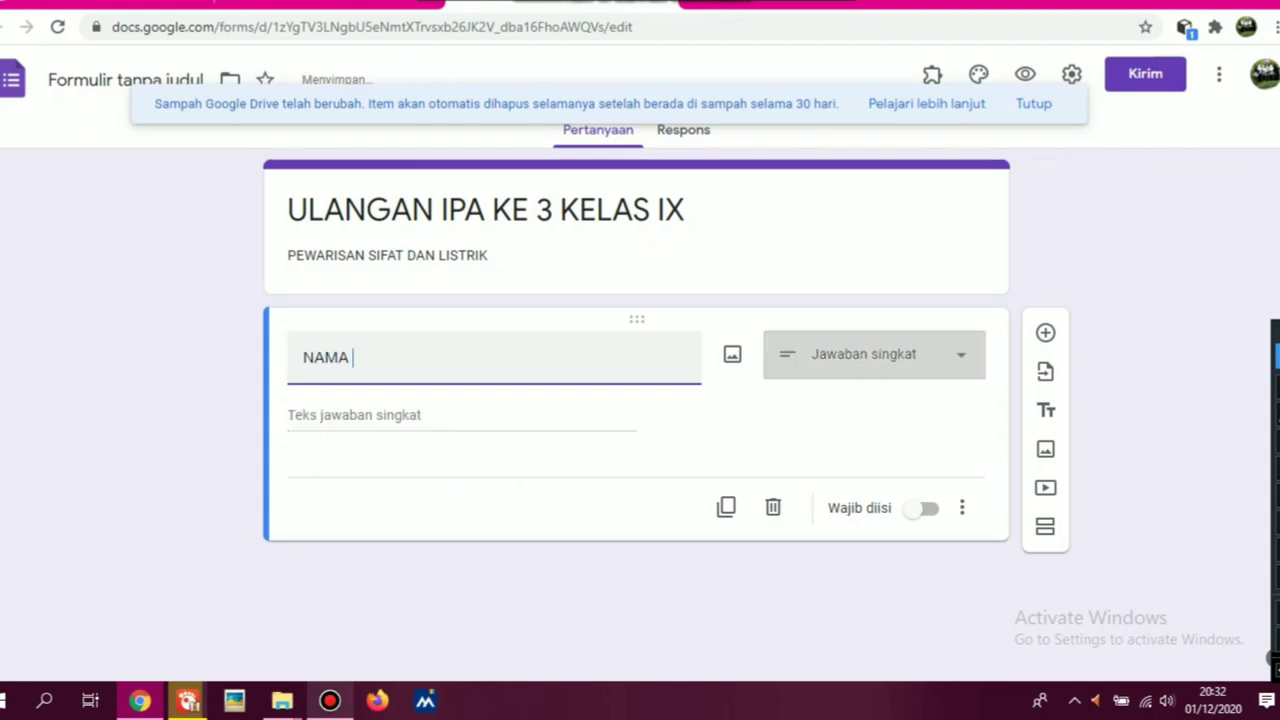
{"action": "type", "text": "SISWA:"}
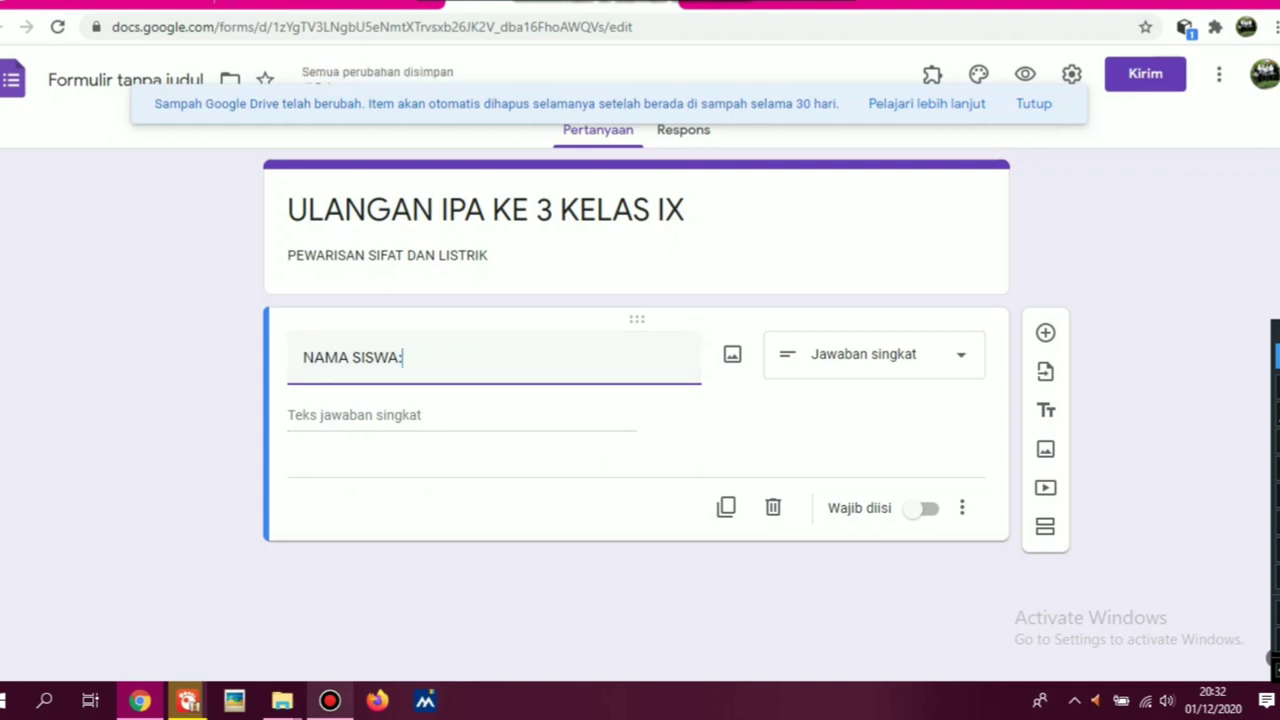
{"action": "left_click", "coordinate": [873, 354]}
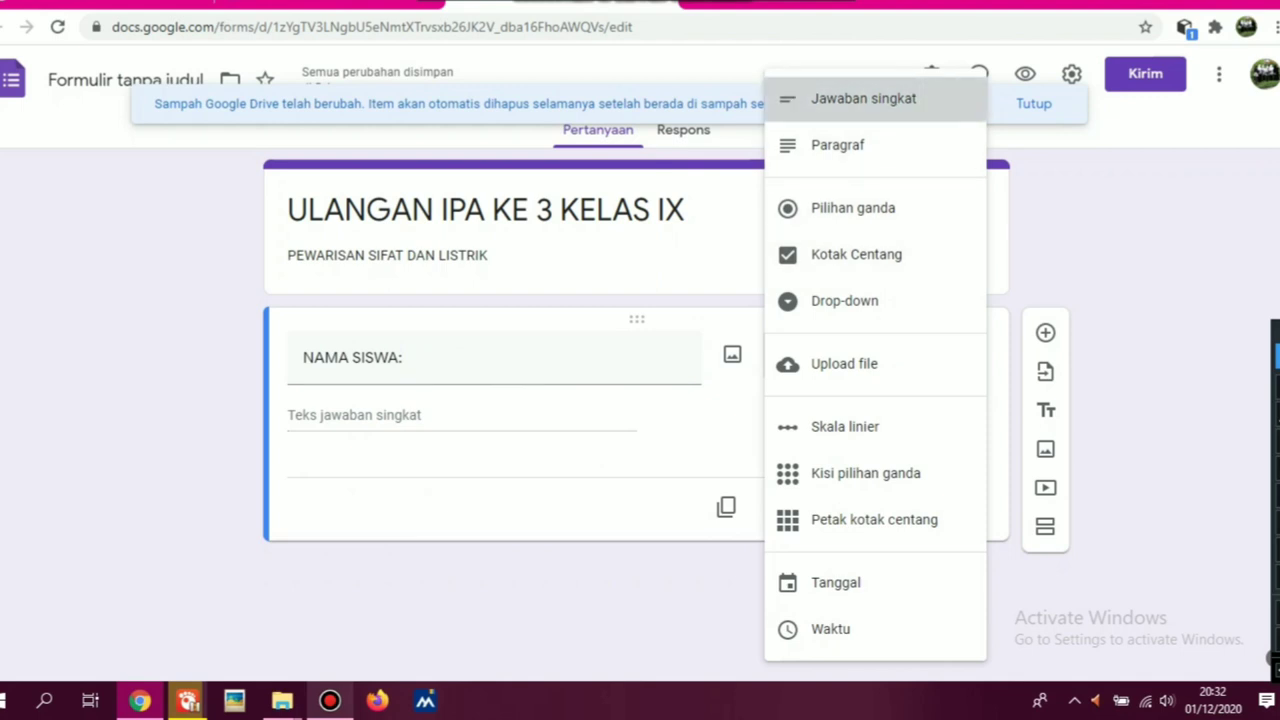
{"action": "left_click", "coordinate": [863, 98]}
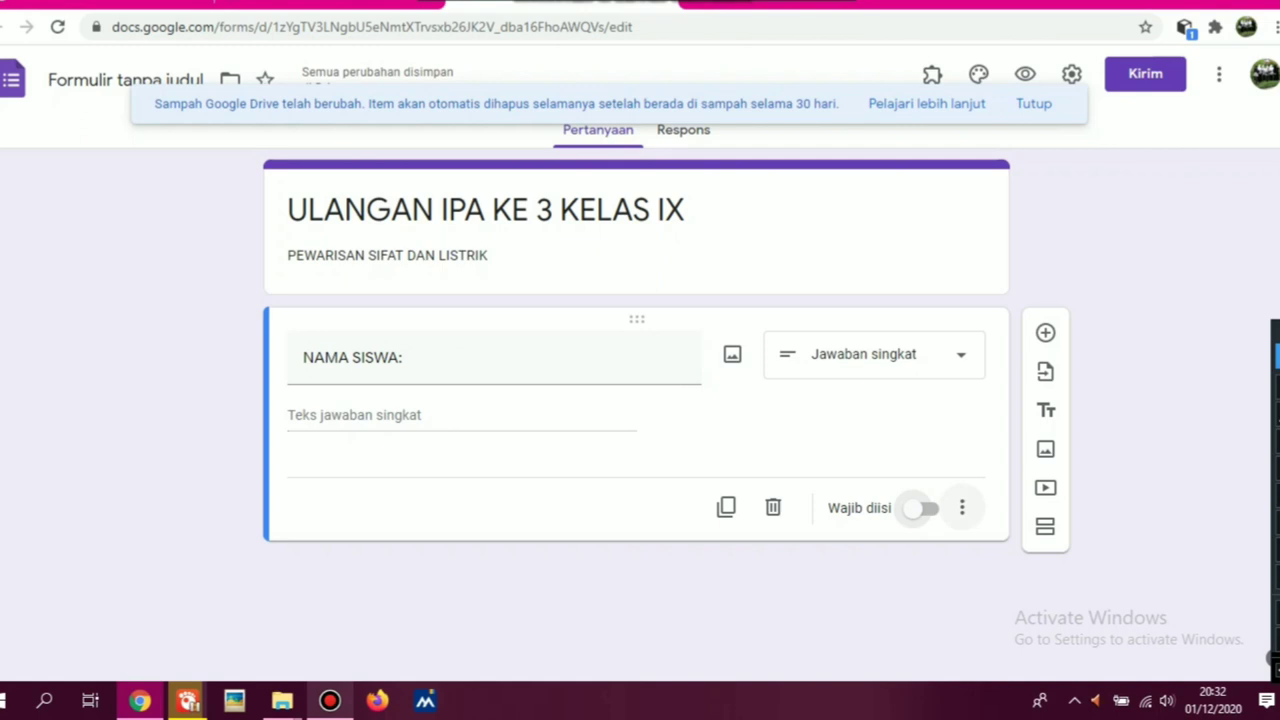
{"action": "left_click", "coordinate": [920, 508]}
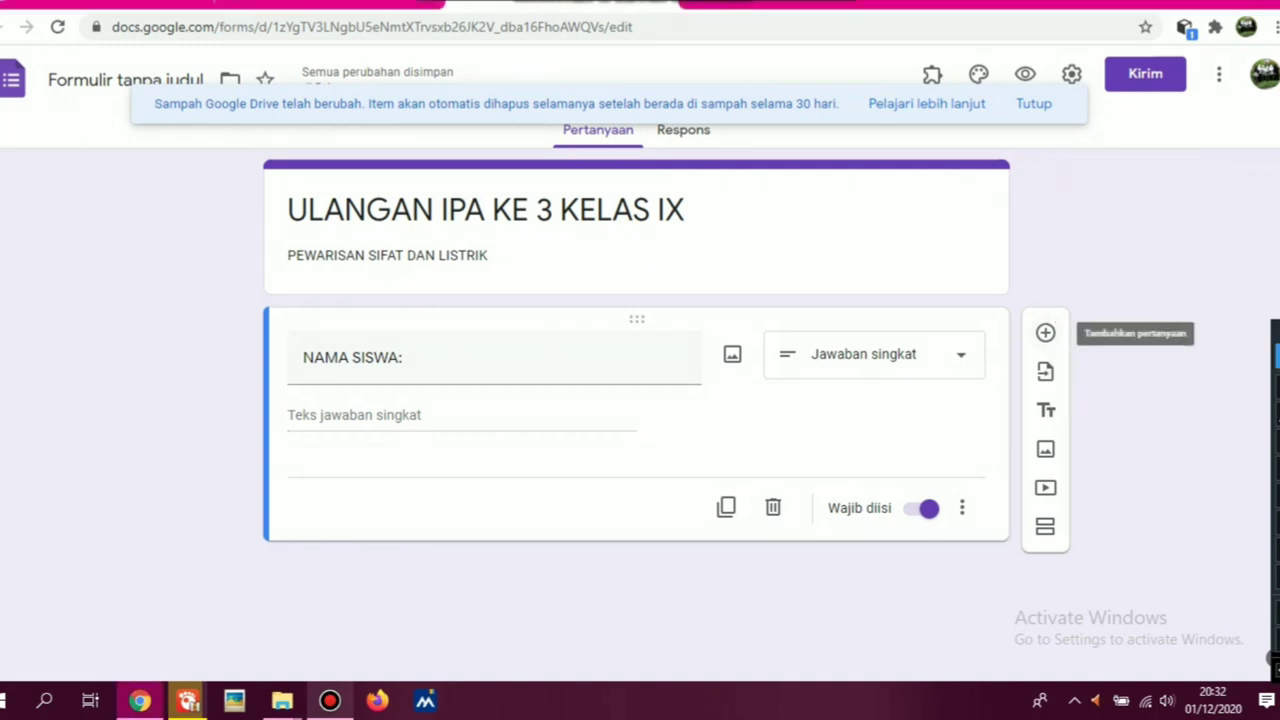
- Add a question titled "KELAS:" with the answer options 9.1 and 9.2
{"action": "left_click", "coordinate": [1045, 332]}
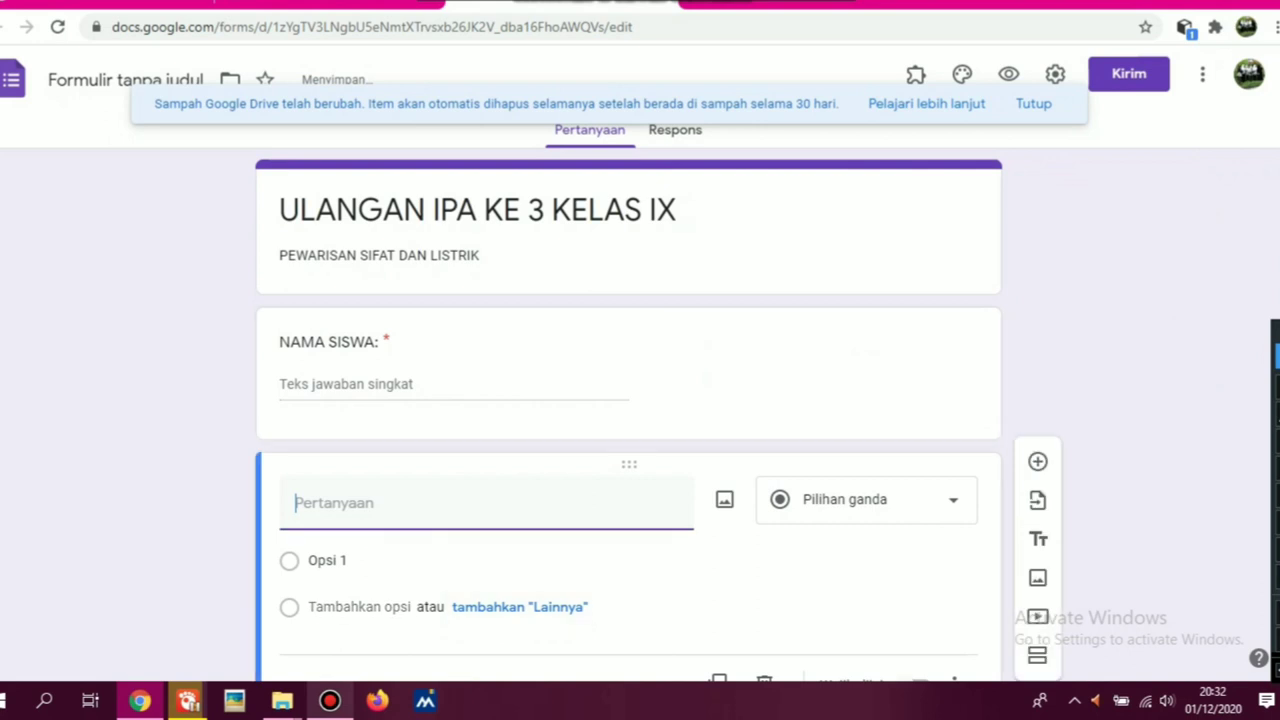
{"action": "type", "text": "KELAS"}
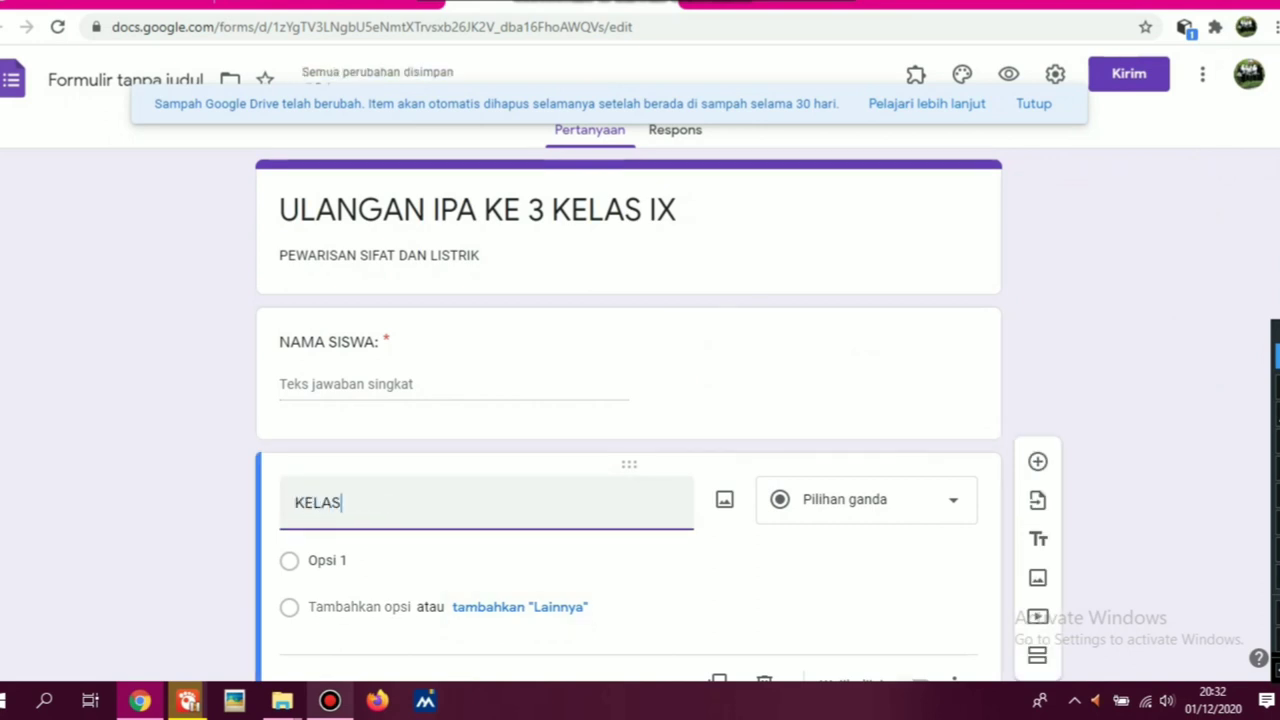
{"action": "type", "text": ":"}
{"action": "key", "text": "Return"}
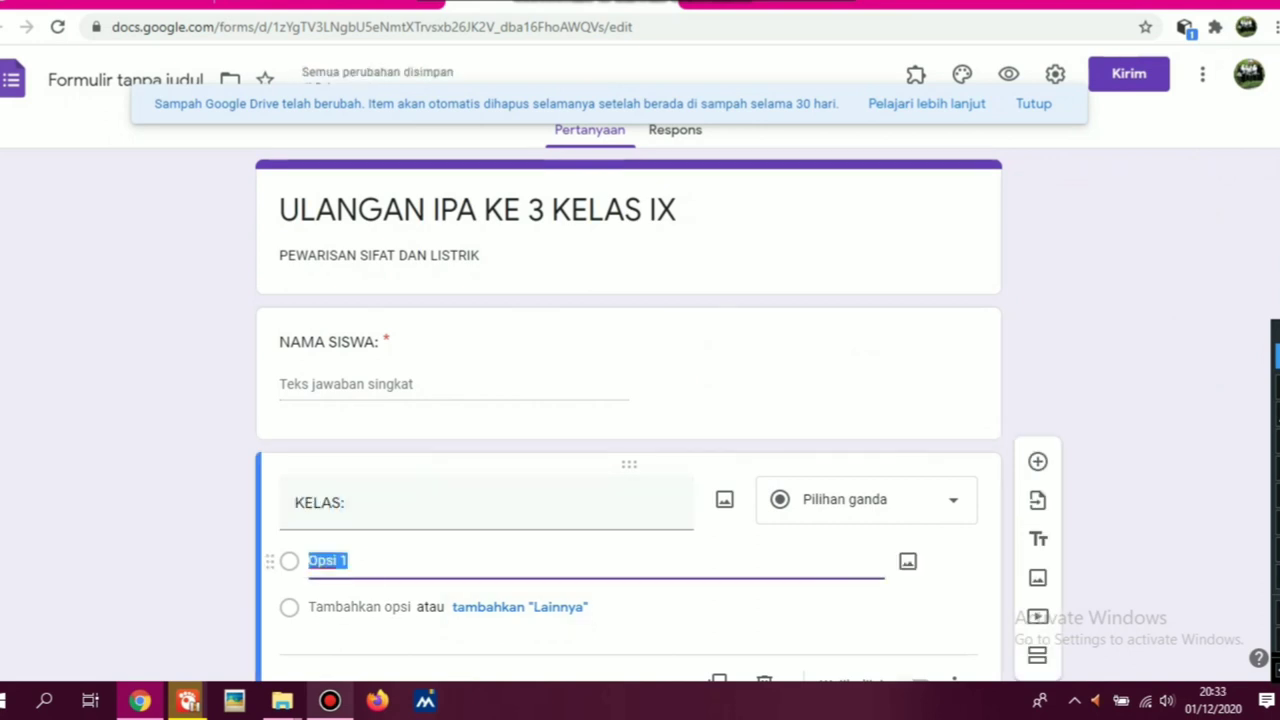
{"action": "type", "text": "9"}
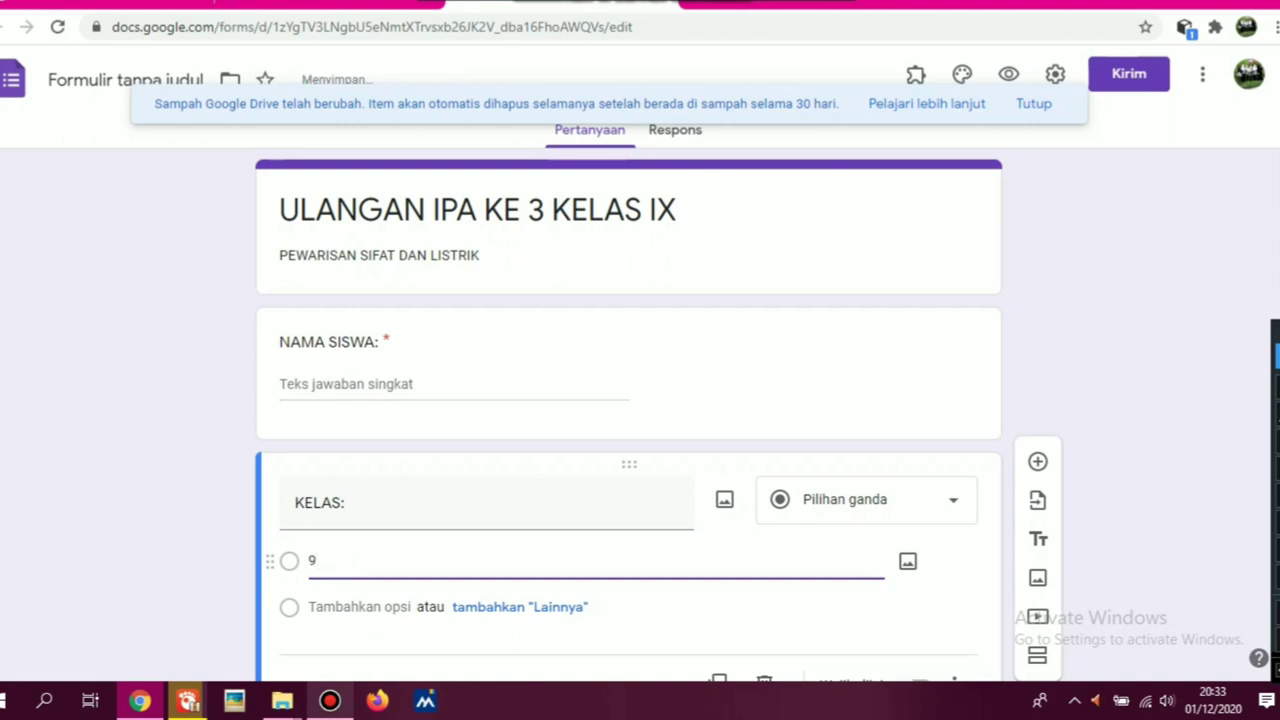
{"action": "type", "text": ".1"}
{"action": "key", "text": "Return"}
{"action": "type", "text": "9"}
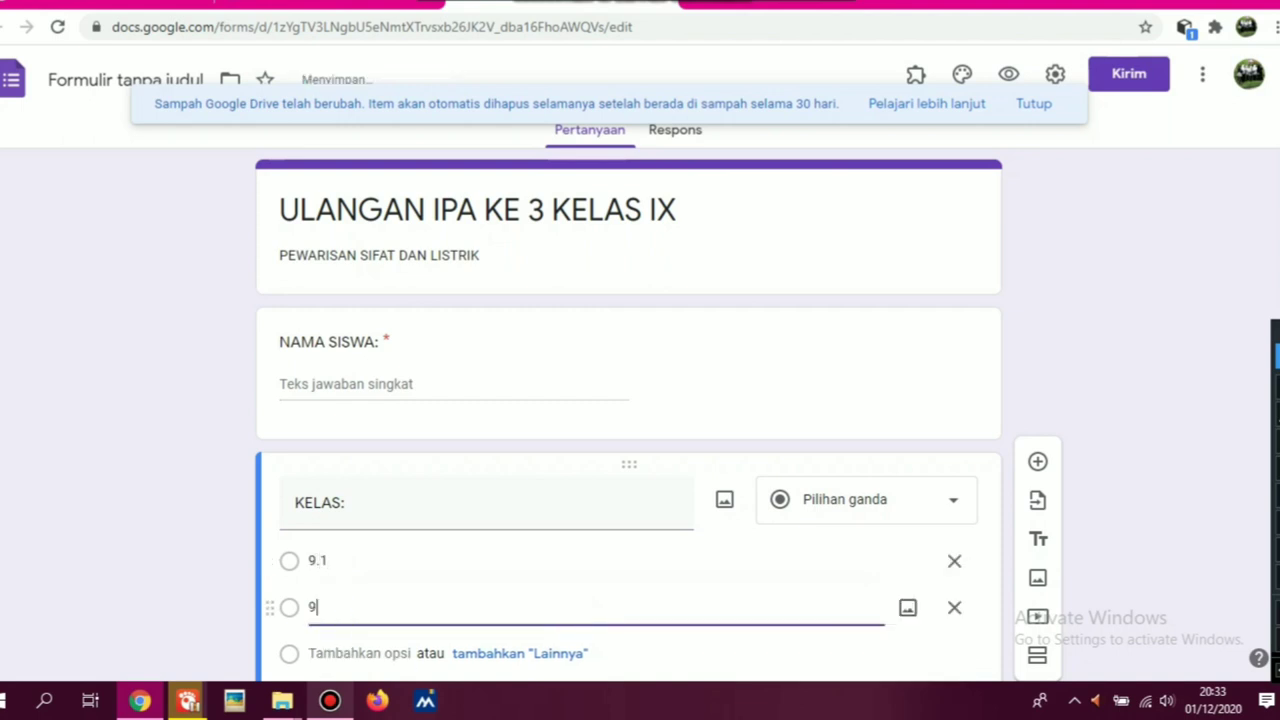
{"action": "type", "text": ".2"}
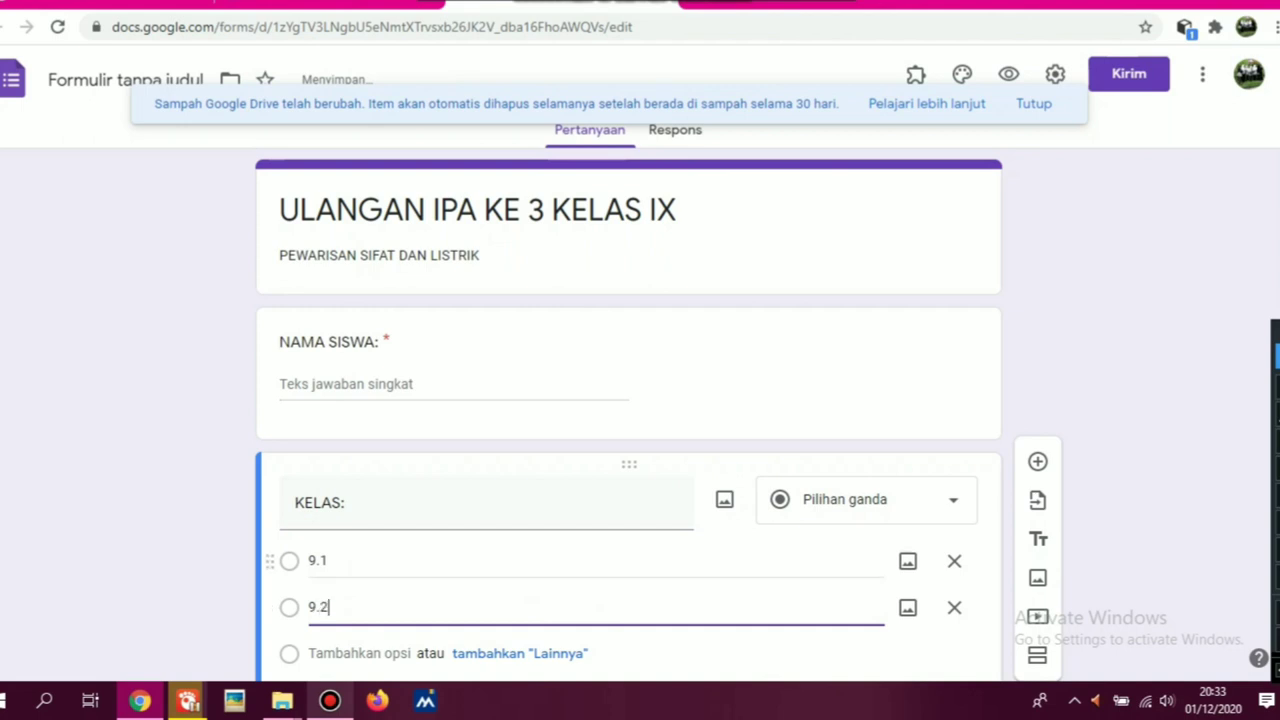
- Choose multiple choice (Pilihan ganda) as the "KELAS:" question's type and make the question required
{"action": "left_click", "coordinate": [866, 499]}
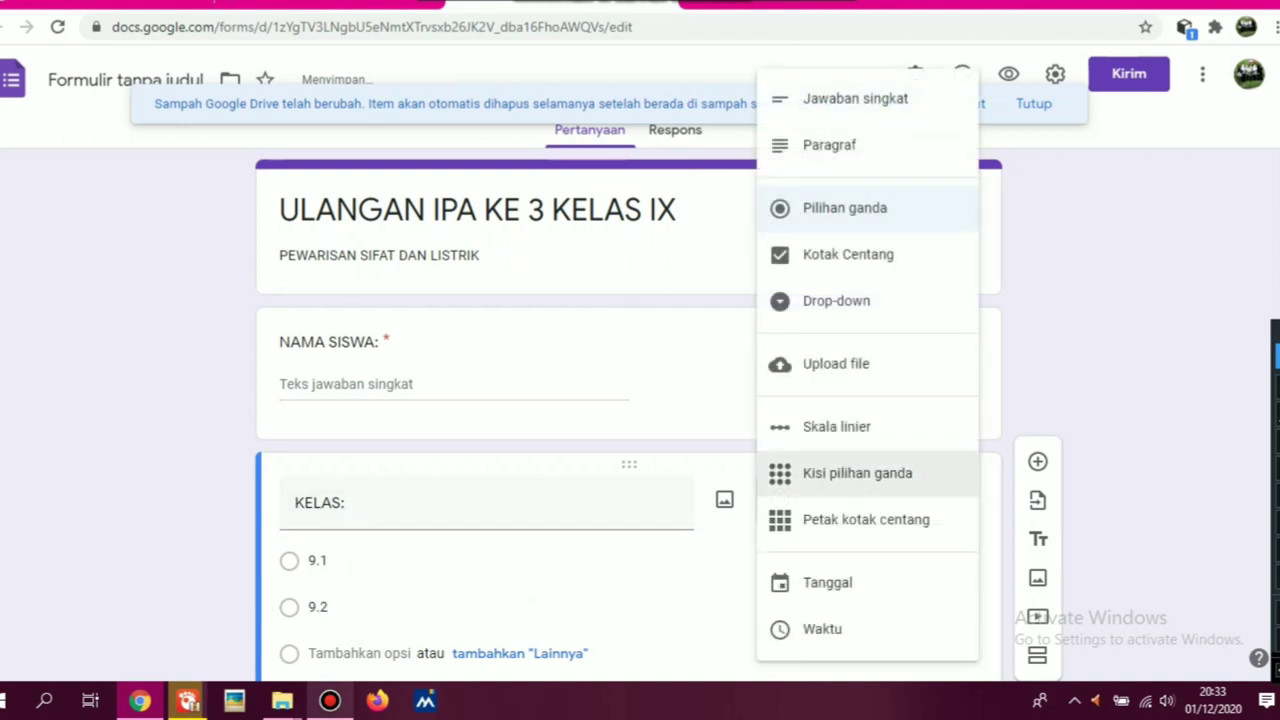
{"action": "left_click", "coordinate": [845, 208]}
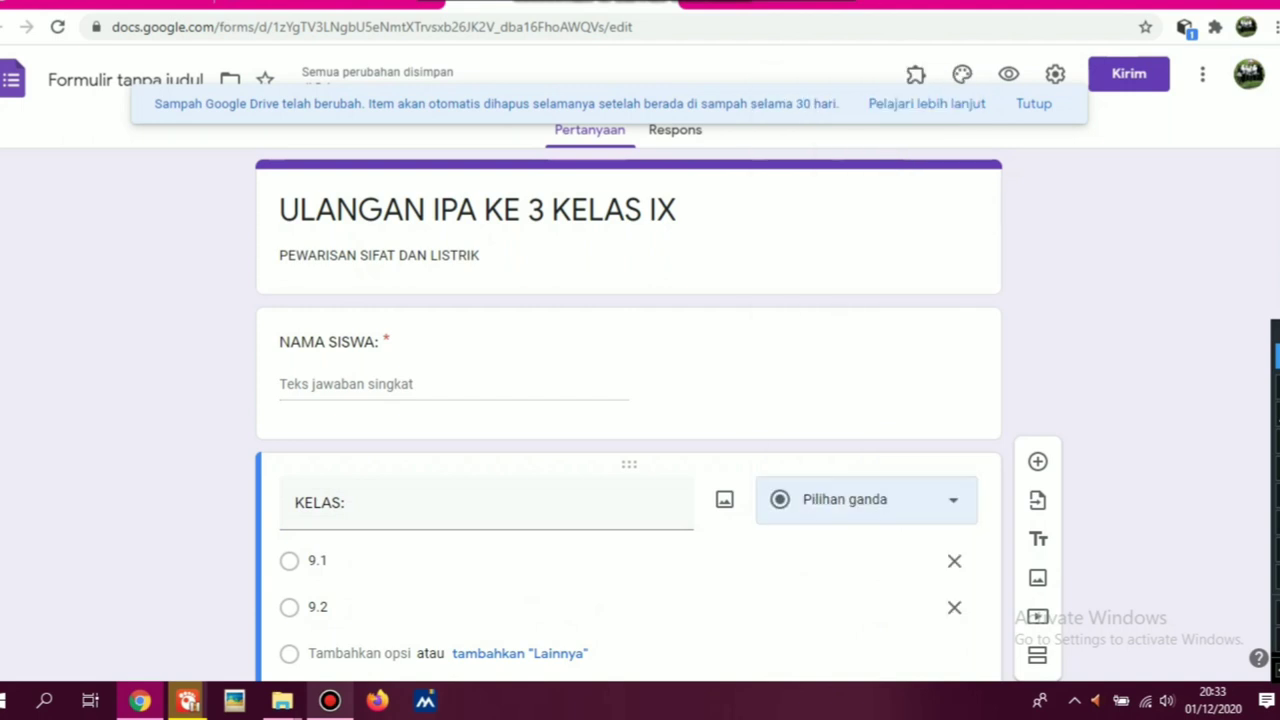
{"action": "left_click", "coordinate": [328, 607]}
{"action": "left_click", "coordinate": [866, 492]}
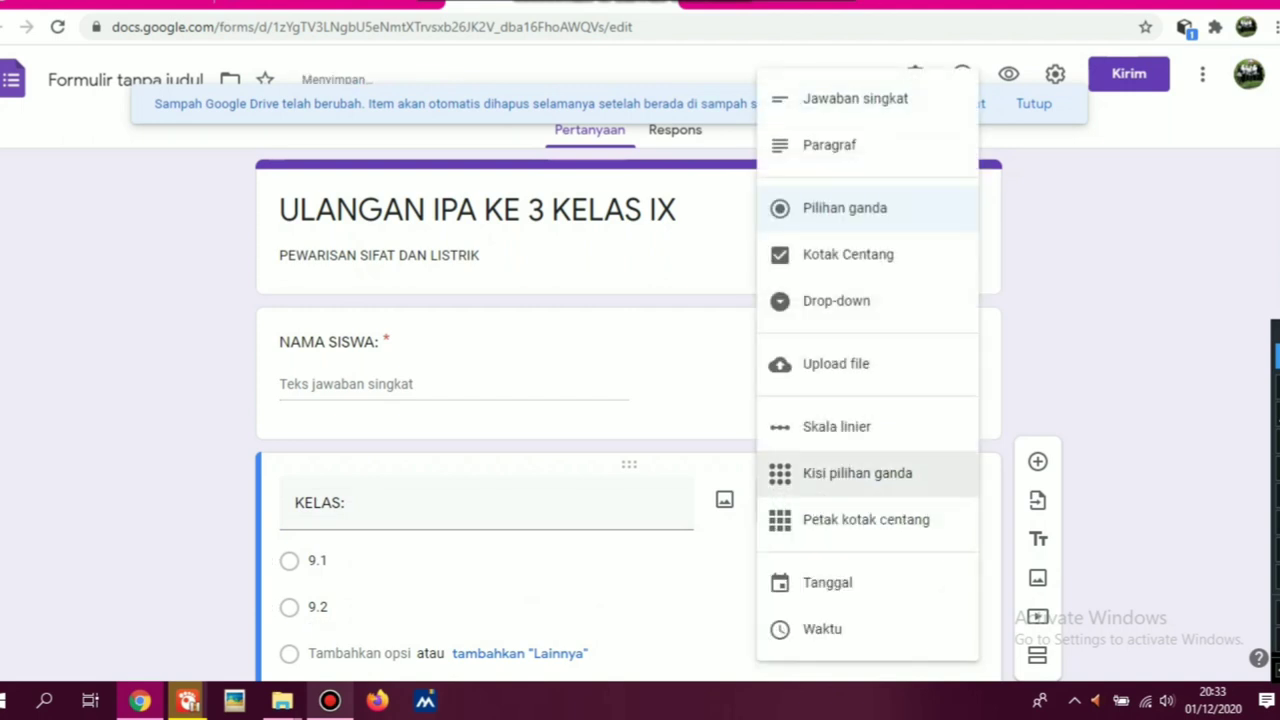
{"action": "left_click", "coordinate": [845, 208]}
{"action": "key", "text": "Escape"}
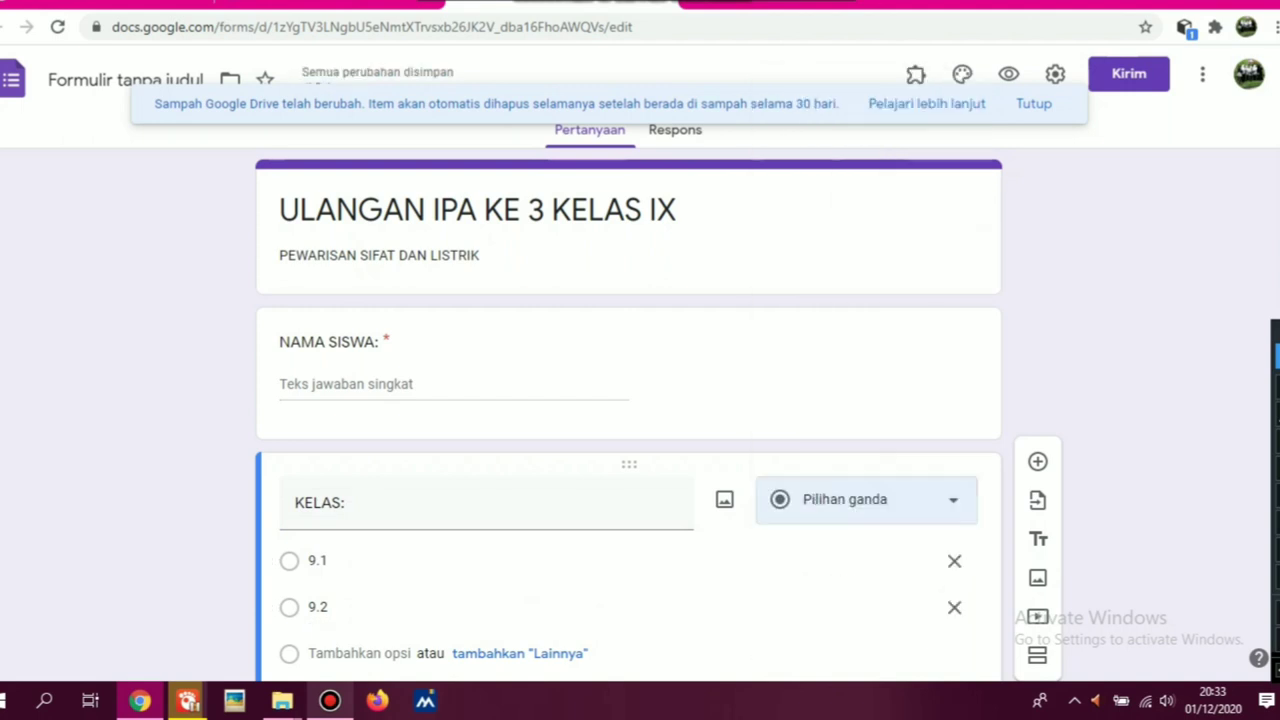
{"action": "scroll", "coordinate": [600, 420], "scroll_direction": "down", "scroll_amount": 2}
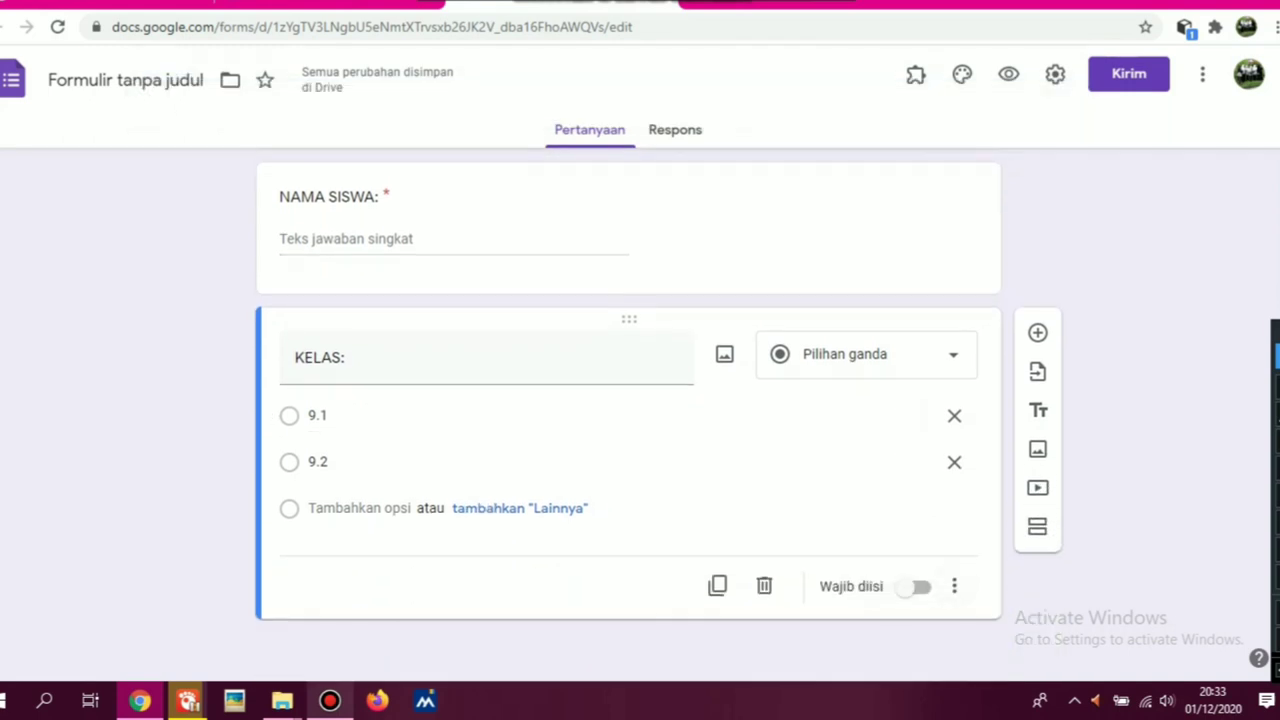
{"action": "left_click", "coordinate": [918, 587]}
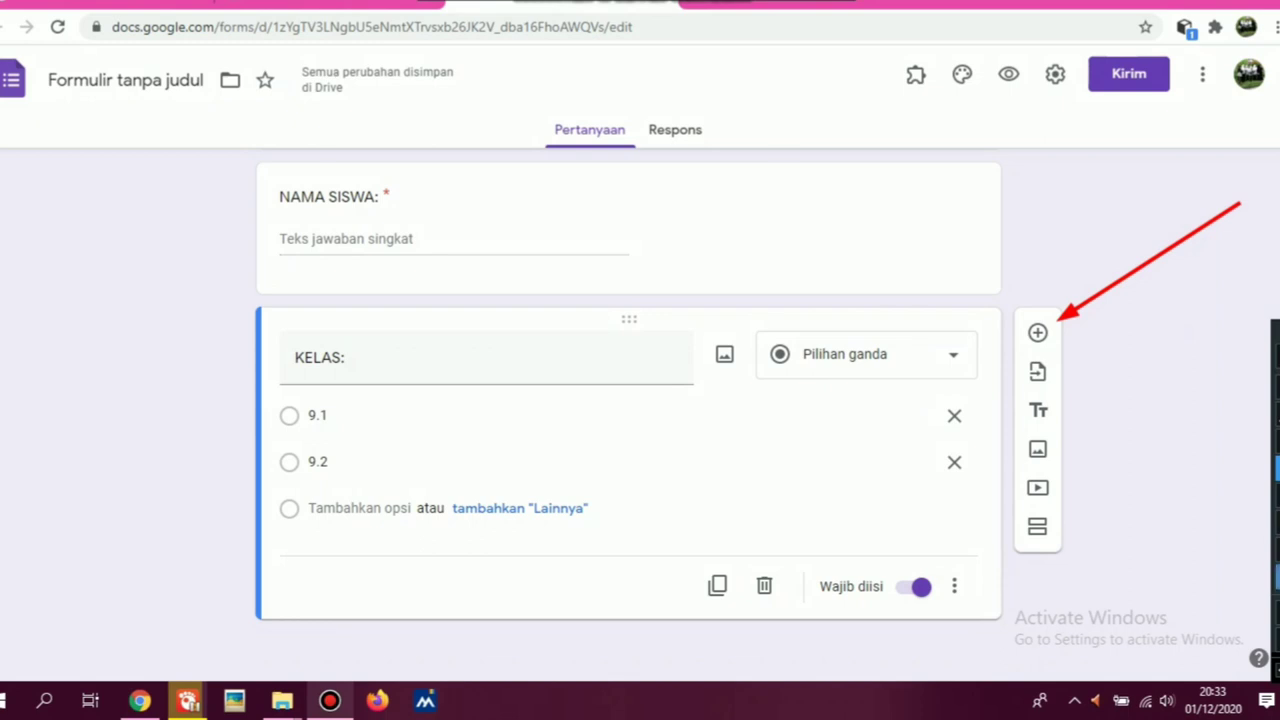
- Add a question below "KELAS:" titled "1. Ilmu yang mempelajari tentang pewarisan sifat dari orang tua ke anak disebut..."
{"action": "left_click", "coordinate": [1037, 332]}
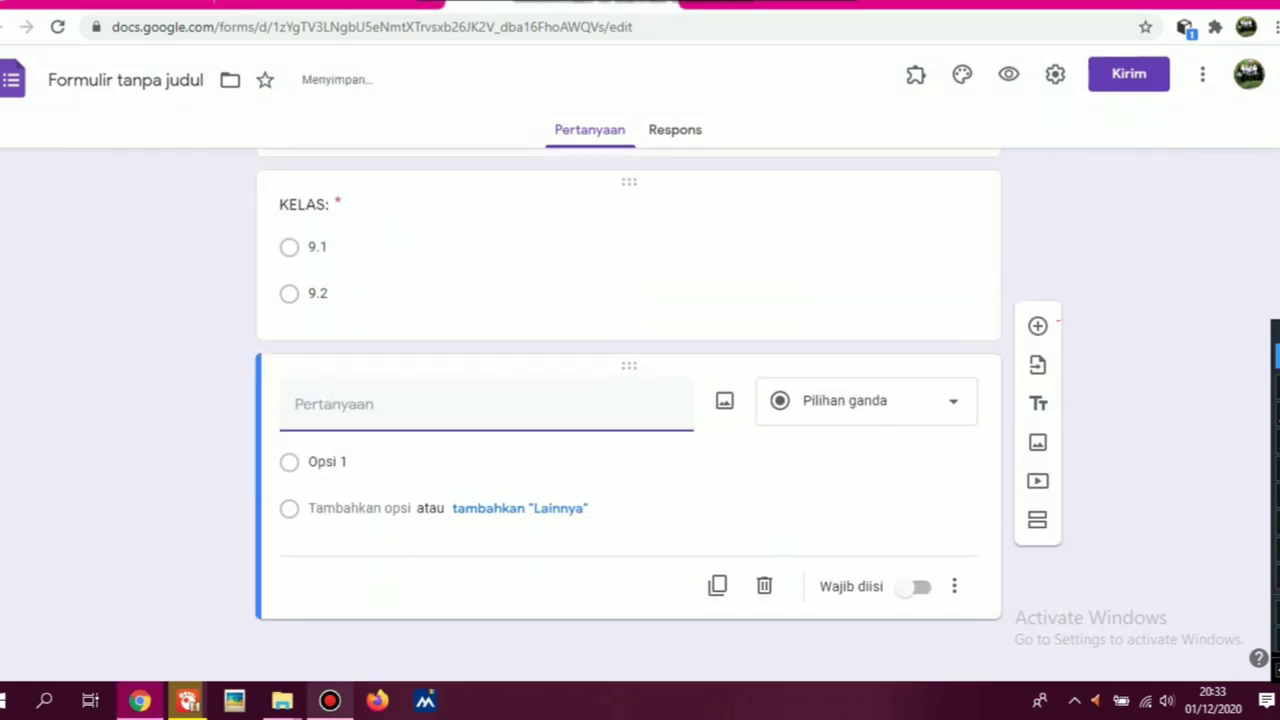
{"action": "type", "text": "1"}
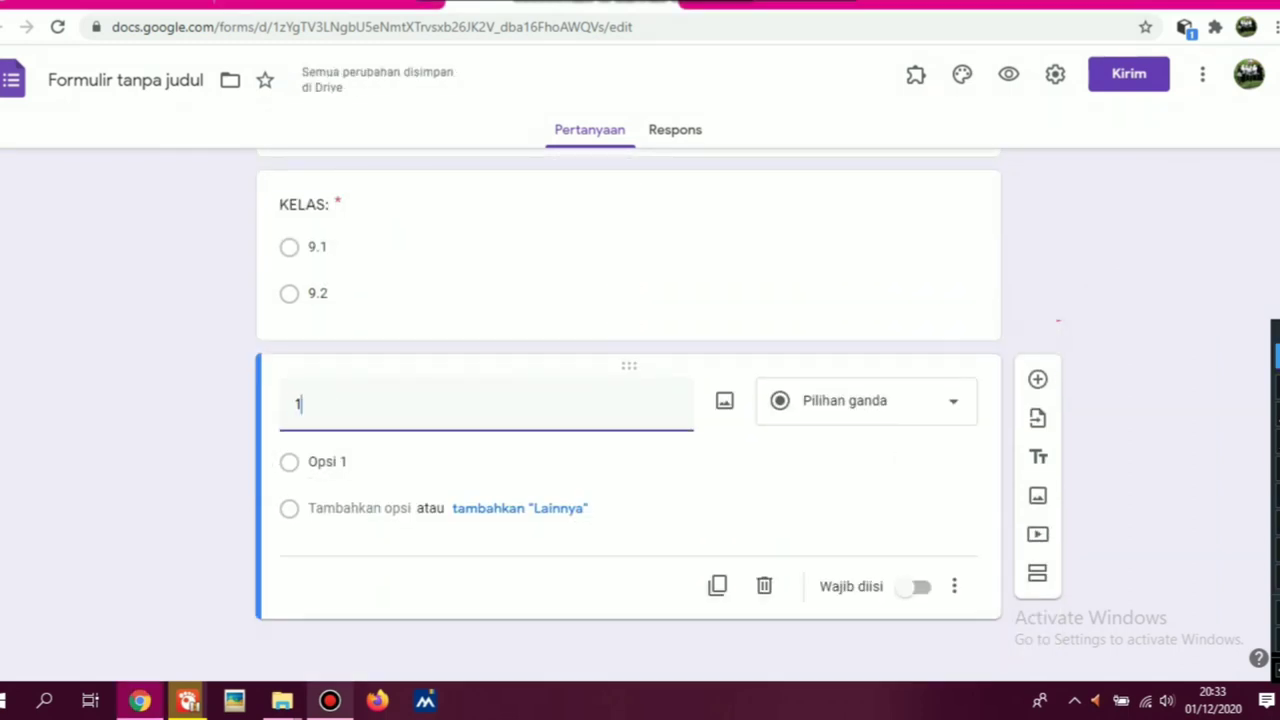
{"action": "type", "text": ". "}
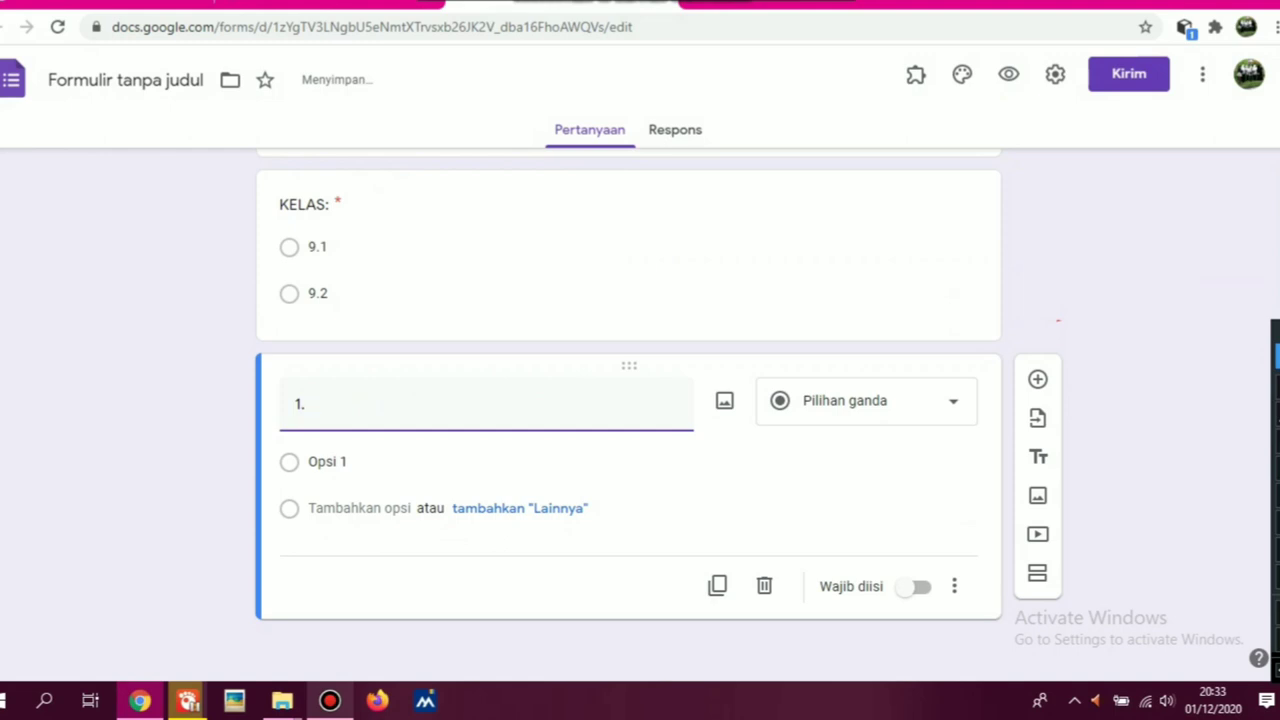
{"action": "type", "text": "Ilmu yang mempelajari tentang pewarisan si"}
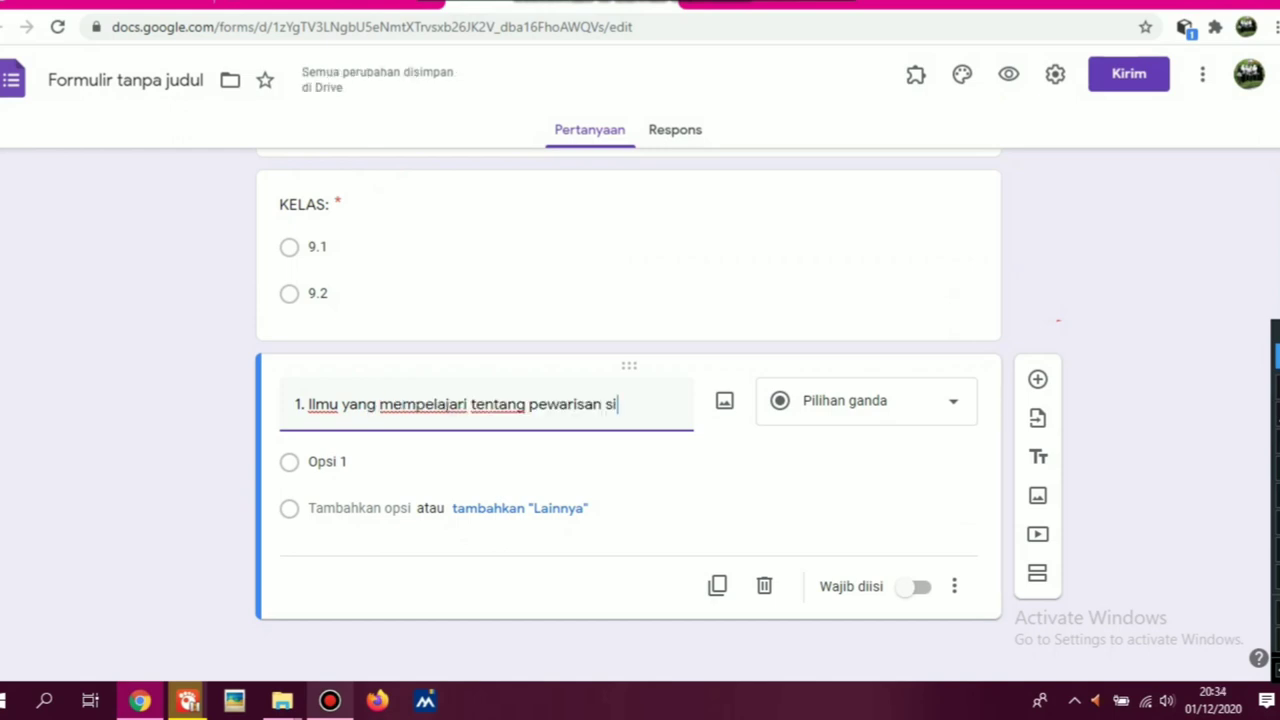
{"action": "type", "text": "fat dari orang tua ke anak disebut"}
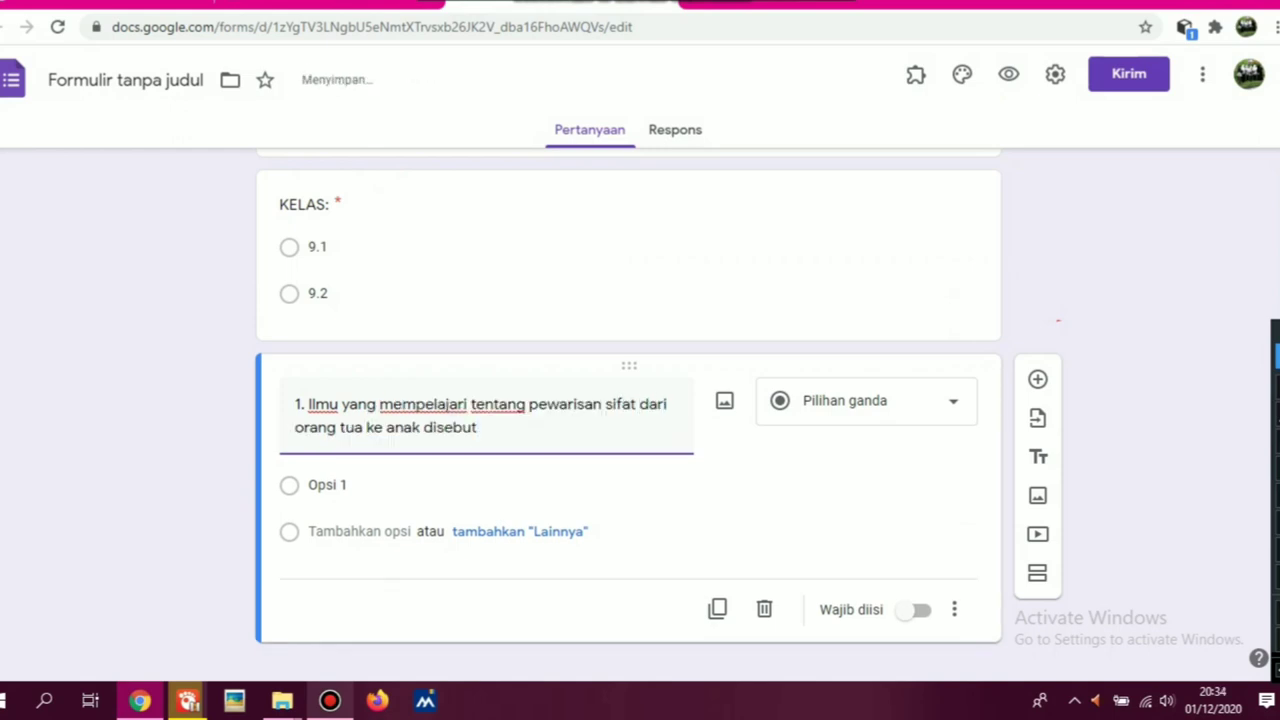
{"action": "type", "text": "..."}
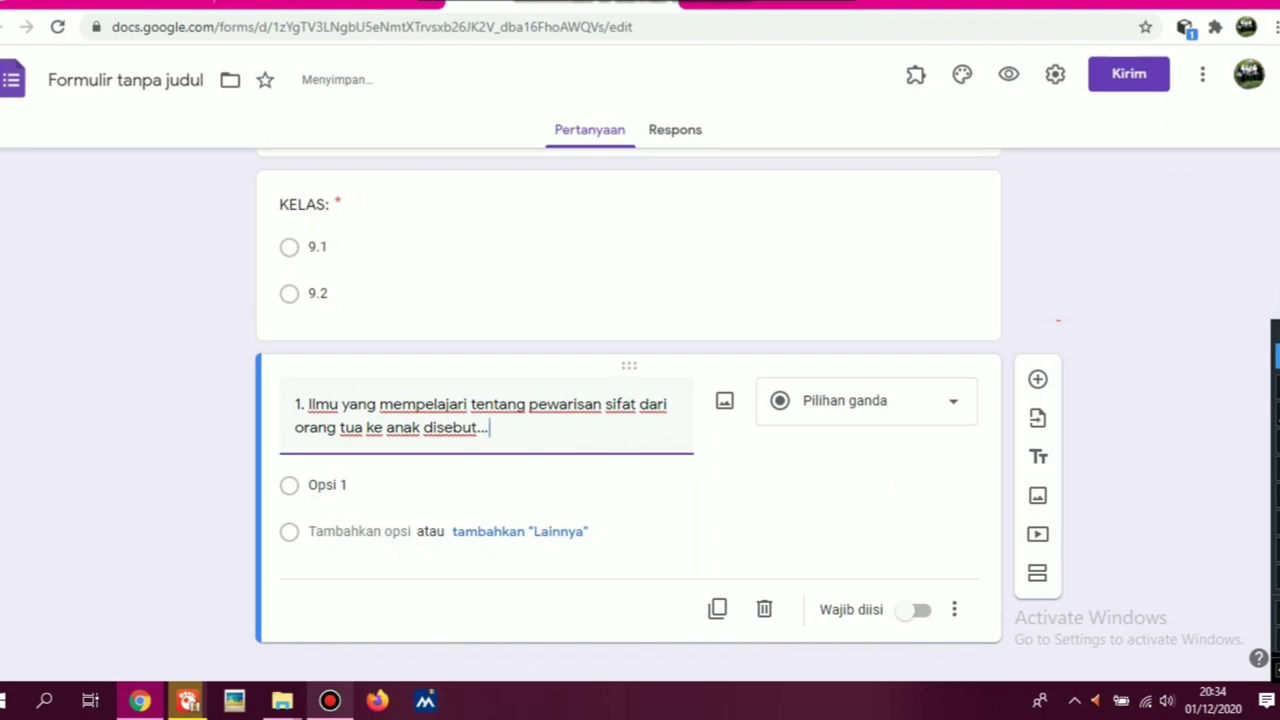
{"action": "left_click", "coordinate": [1276, 495]}
{"action": "left_click_drag", "start_coordinate": [746, 345], "coordinate": [993, 458]}
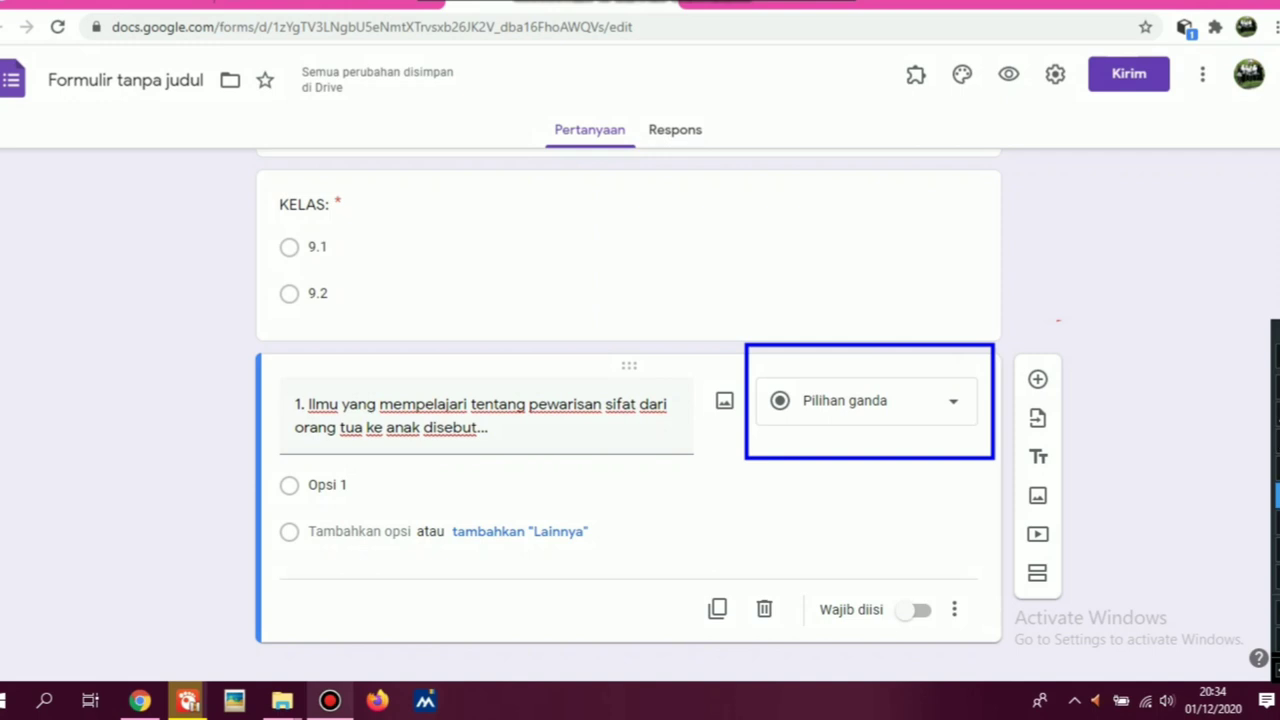
{"action": "key", "text": "Escape"}
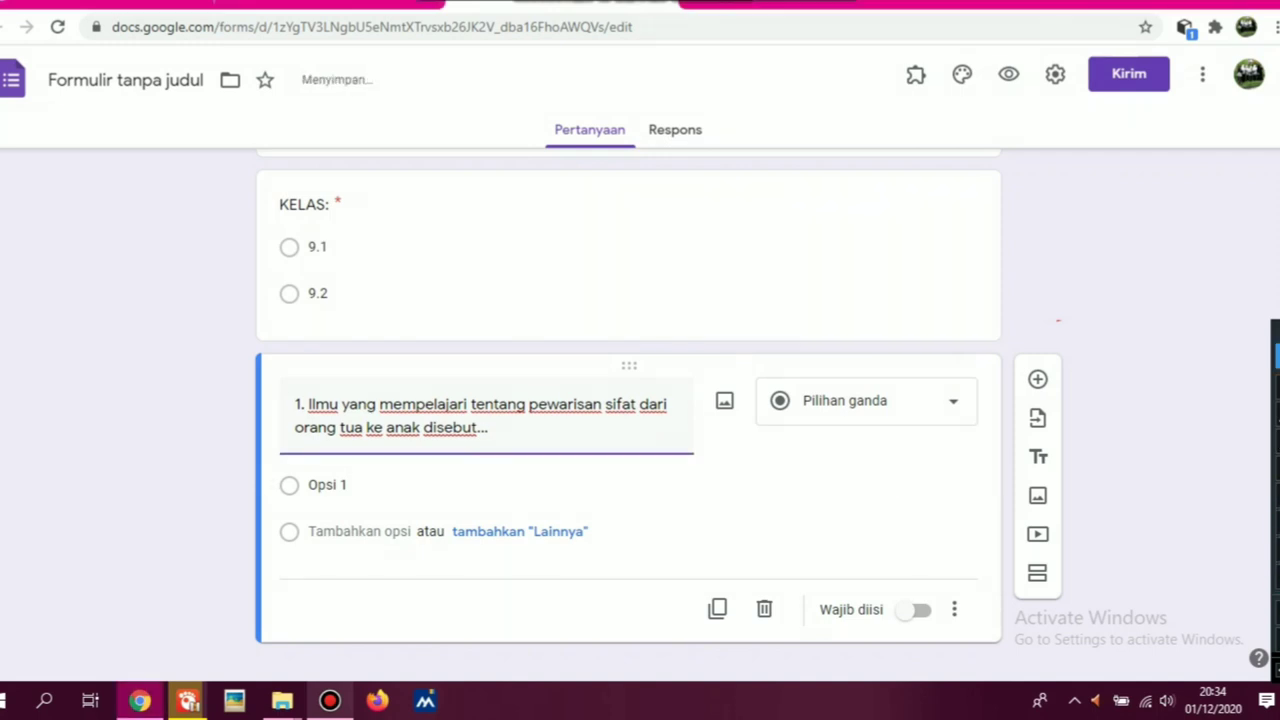
{"action": "left_click", "coordinate": [1276, 495]}
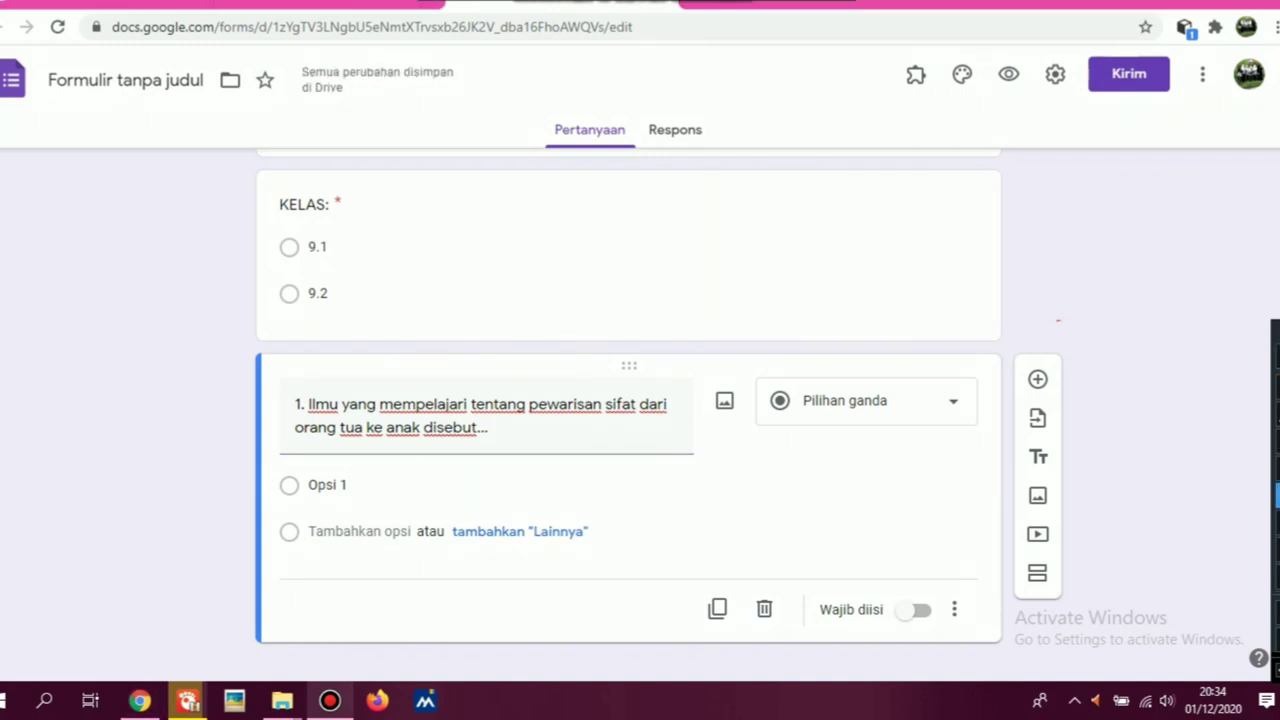
{"action": "left_click_drag", "start_coordinate": [746, 345], "coordinate": [956, 422]}
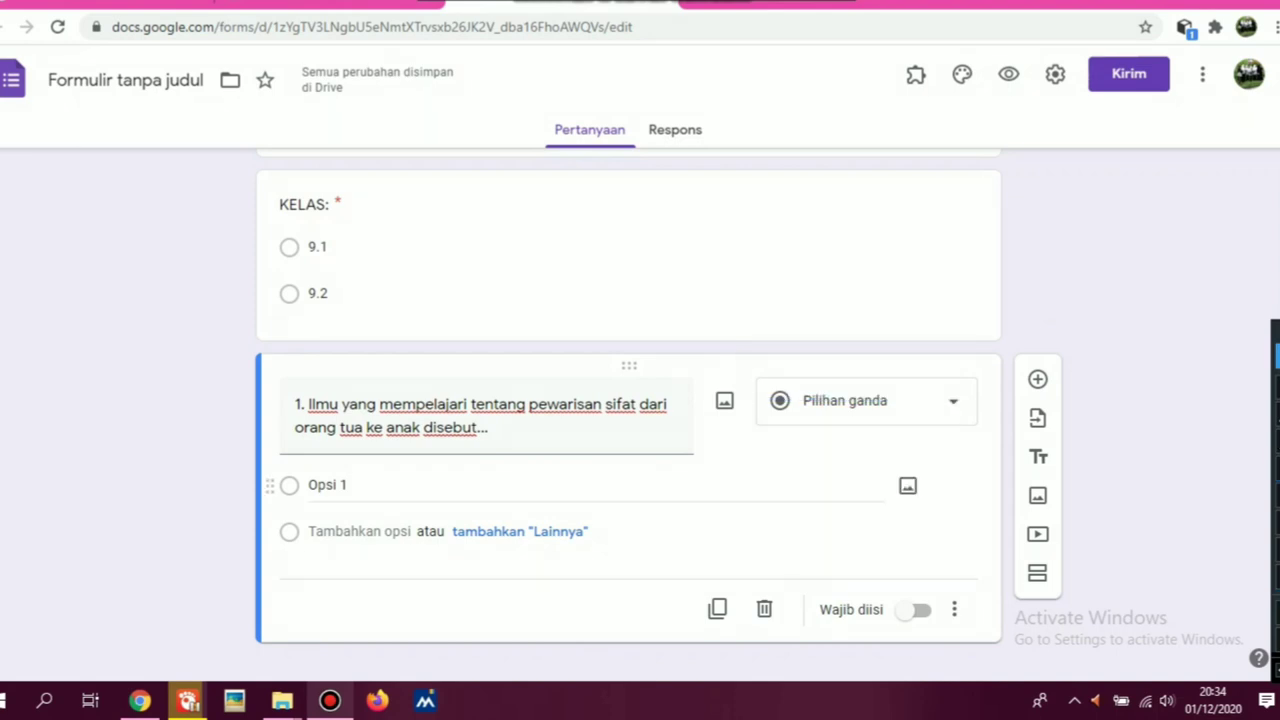
- Give question 1 the answer options Biologi, Kimia, Genetika and Geografi, and make the question required
{"action": "left_click", "coordinate": [327, 485]}
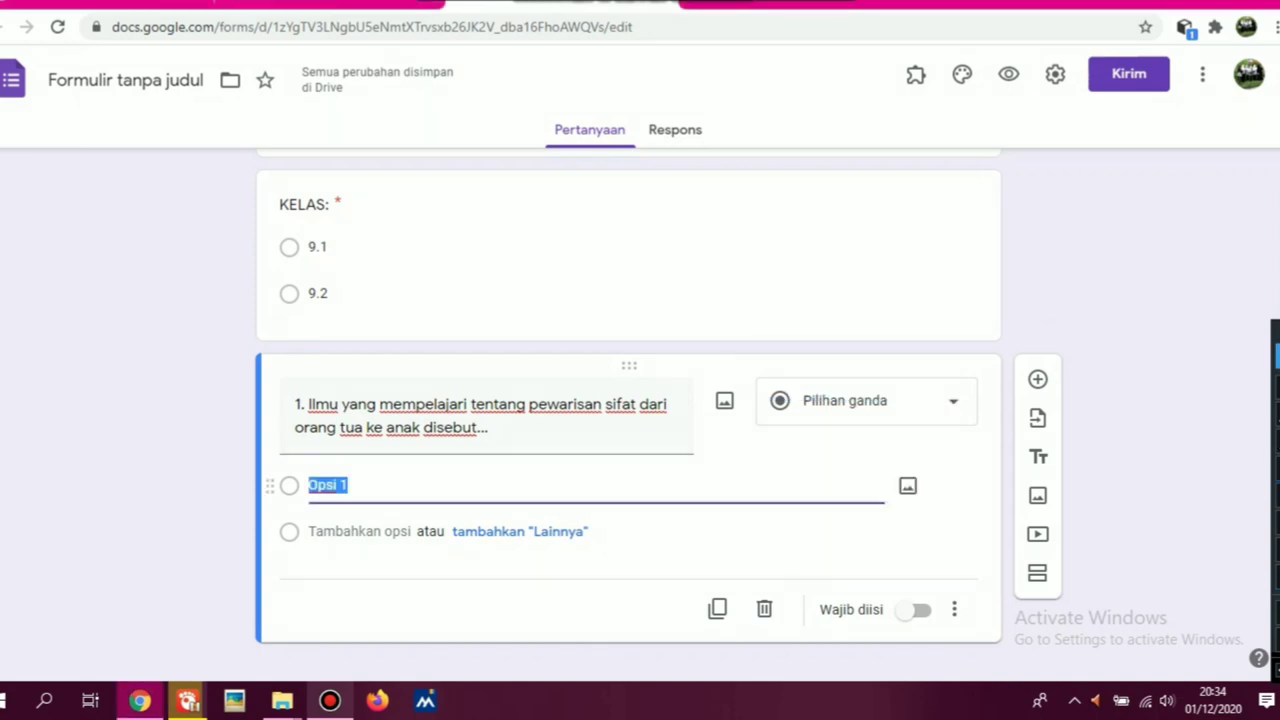
{"action": "type", "text": "Biologi"}
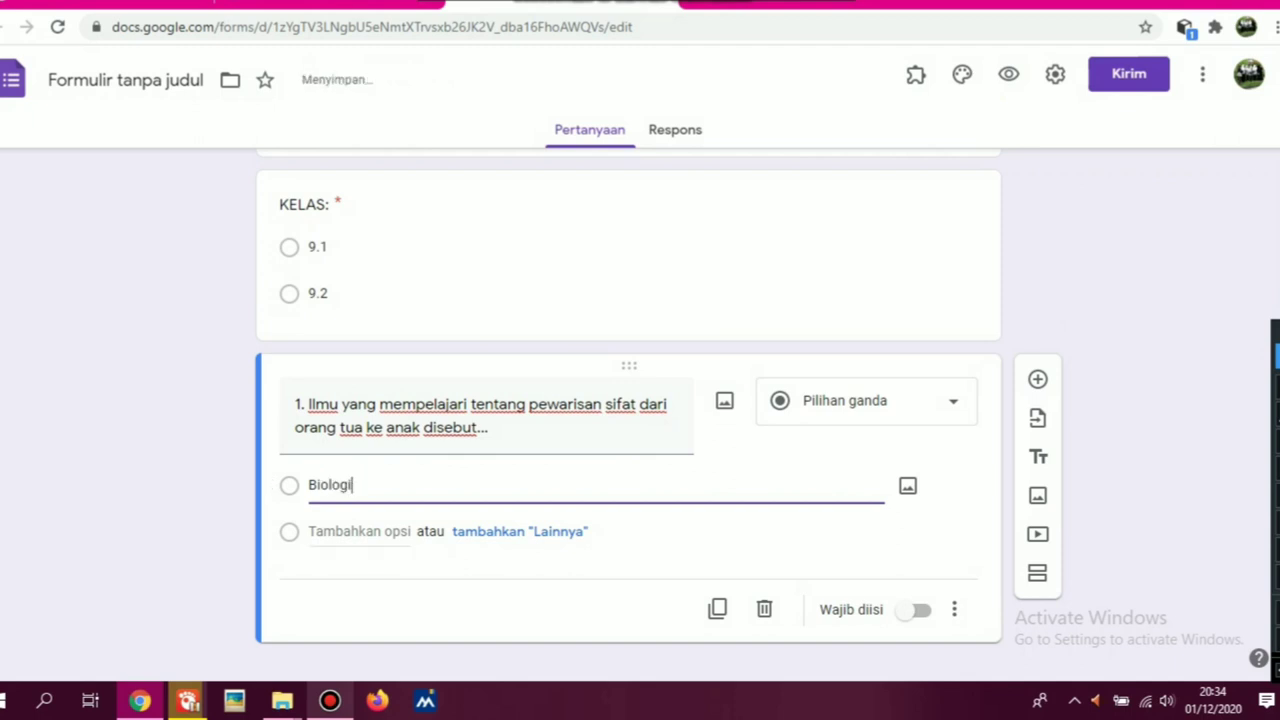
{"action": "left_click", "coordinate": [330, 531]}
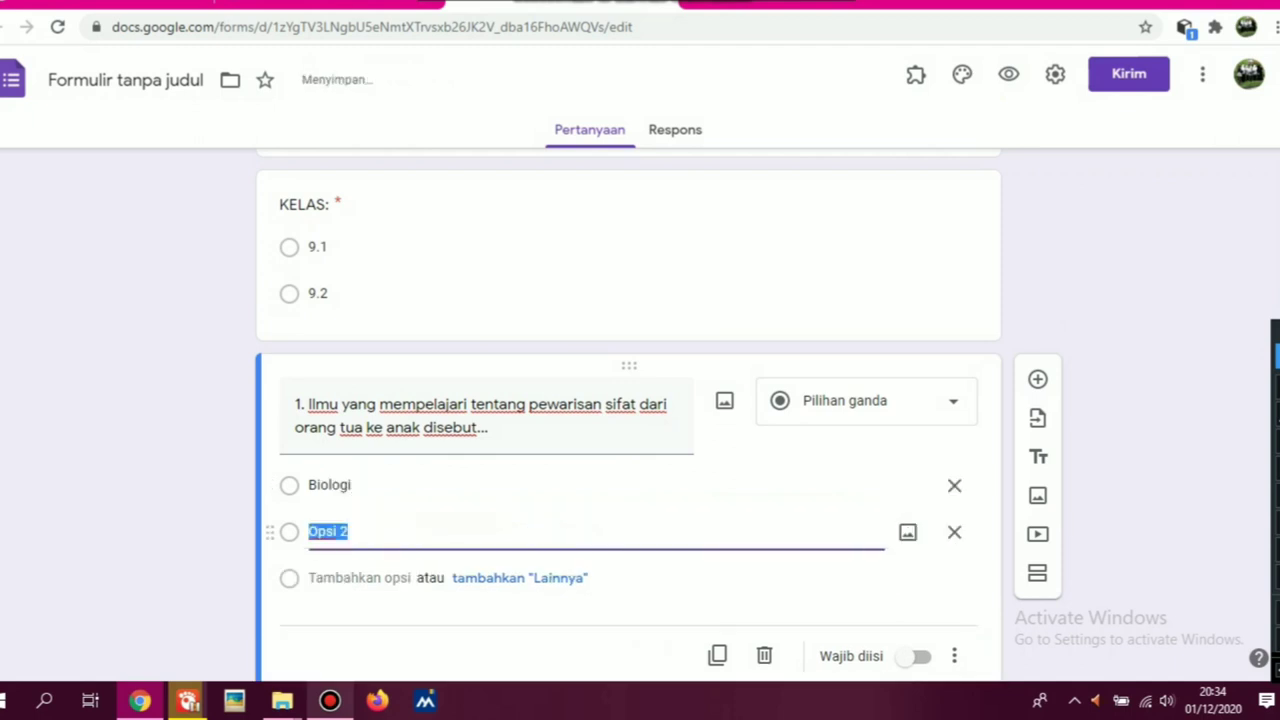
{"action": "type", "text": "Kimia"}
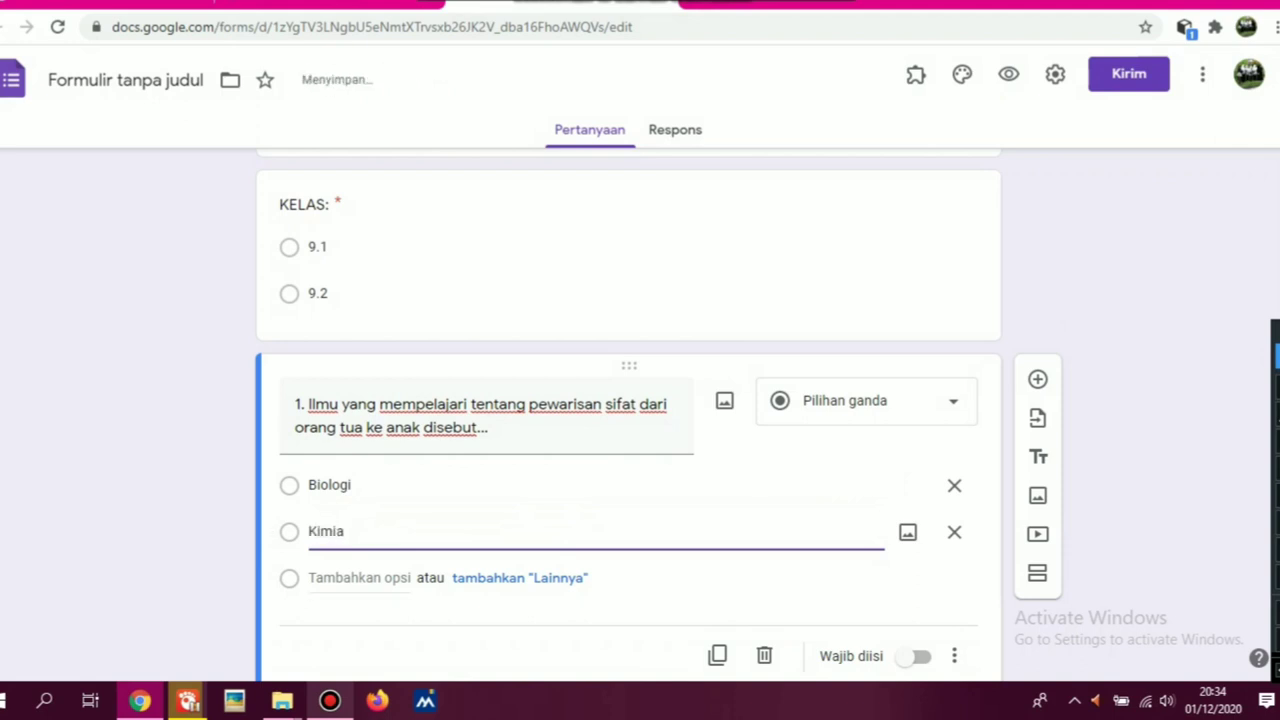
{"action": "key", "text": "Return"}
{"action": "type", "text": "G"}
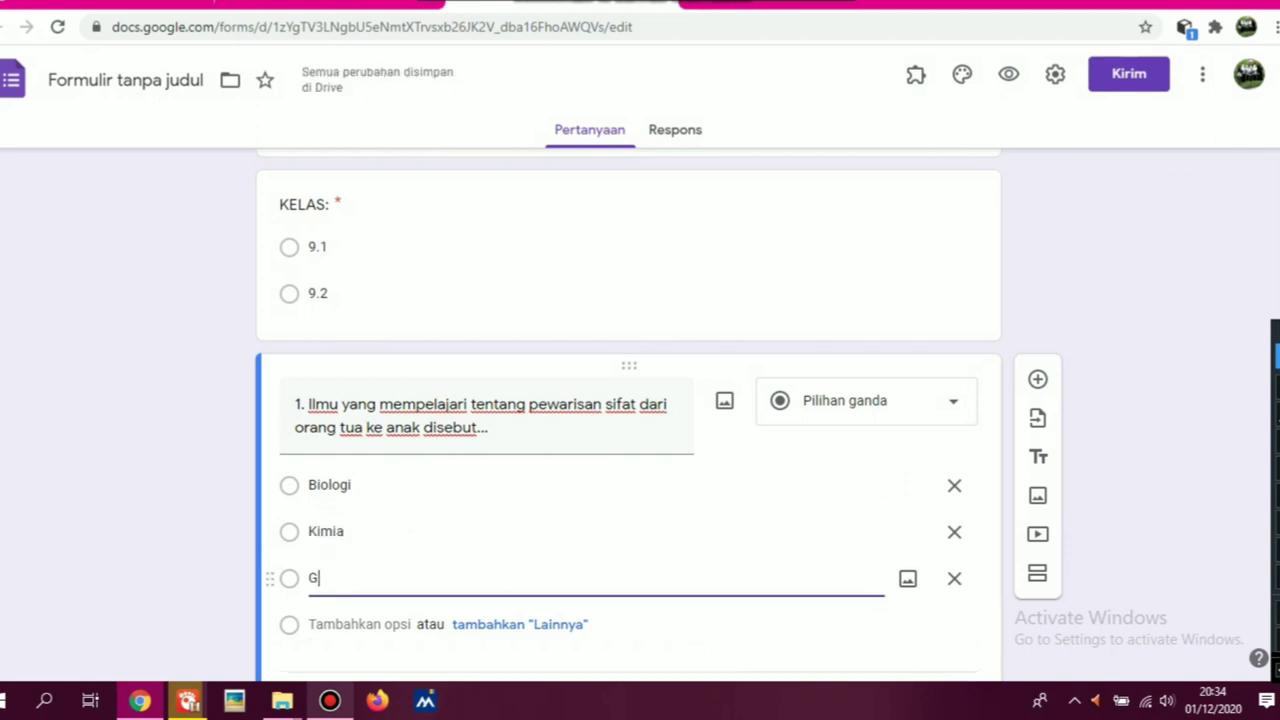
{"action": "type", "text": "enetika"}
{"action": "key", "text": "Return"}
{"action": "type", "text": "Geo"}
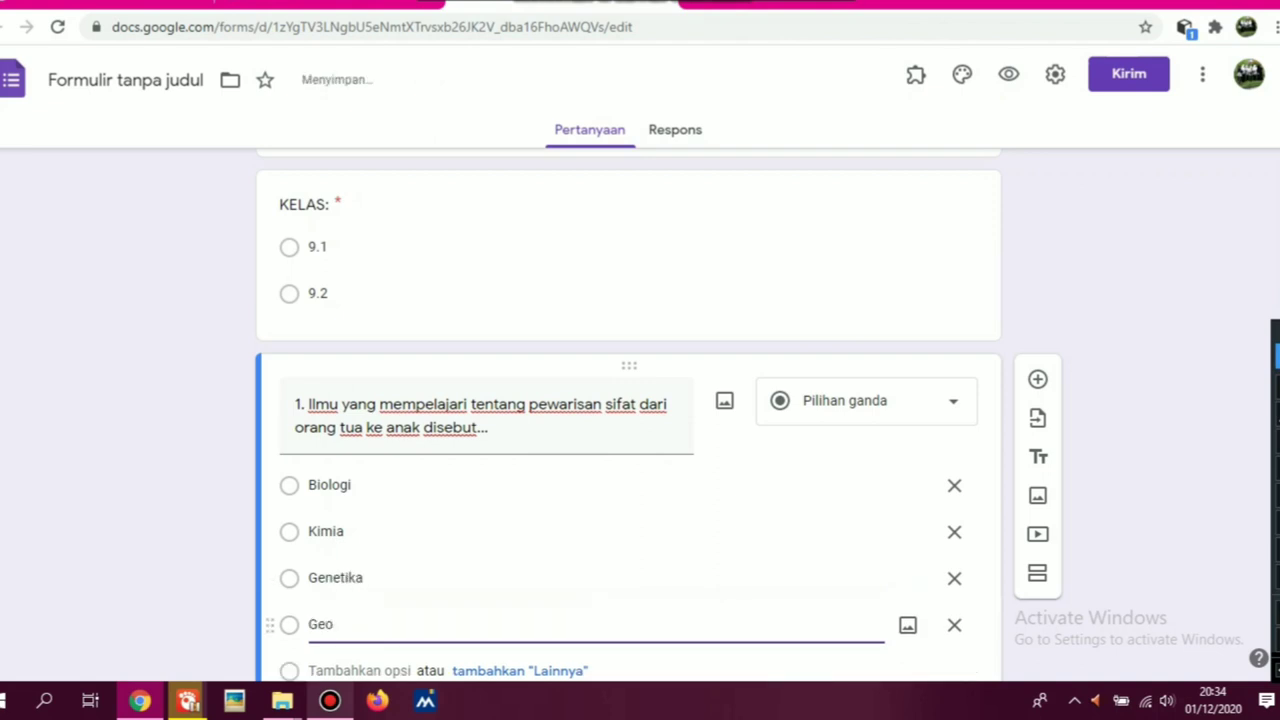
{"action": "type", "text": "grafi"}
{"action": "scroll", "coordinate": [600, 480], "scroll_direction": "down", "scroll_amount": 2}
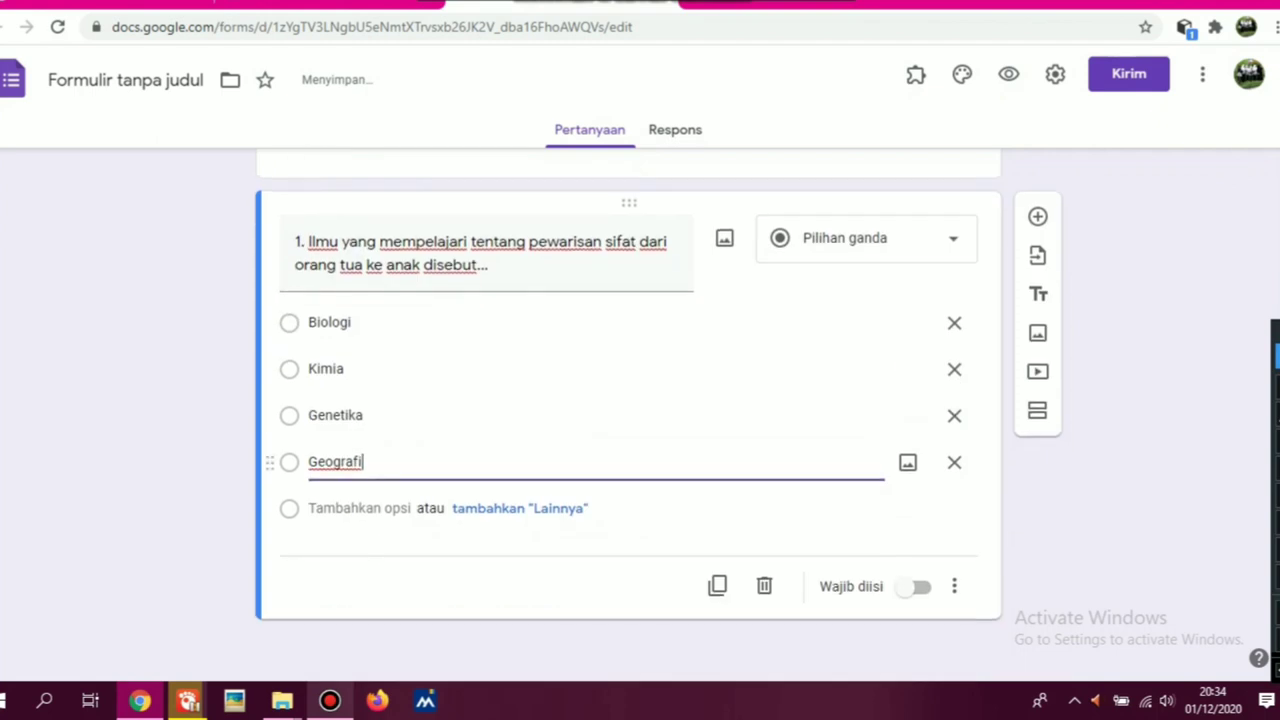
{"action": "left_click", "coordinate": [918, 587]}
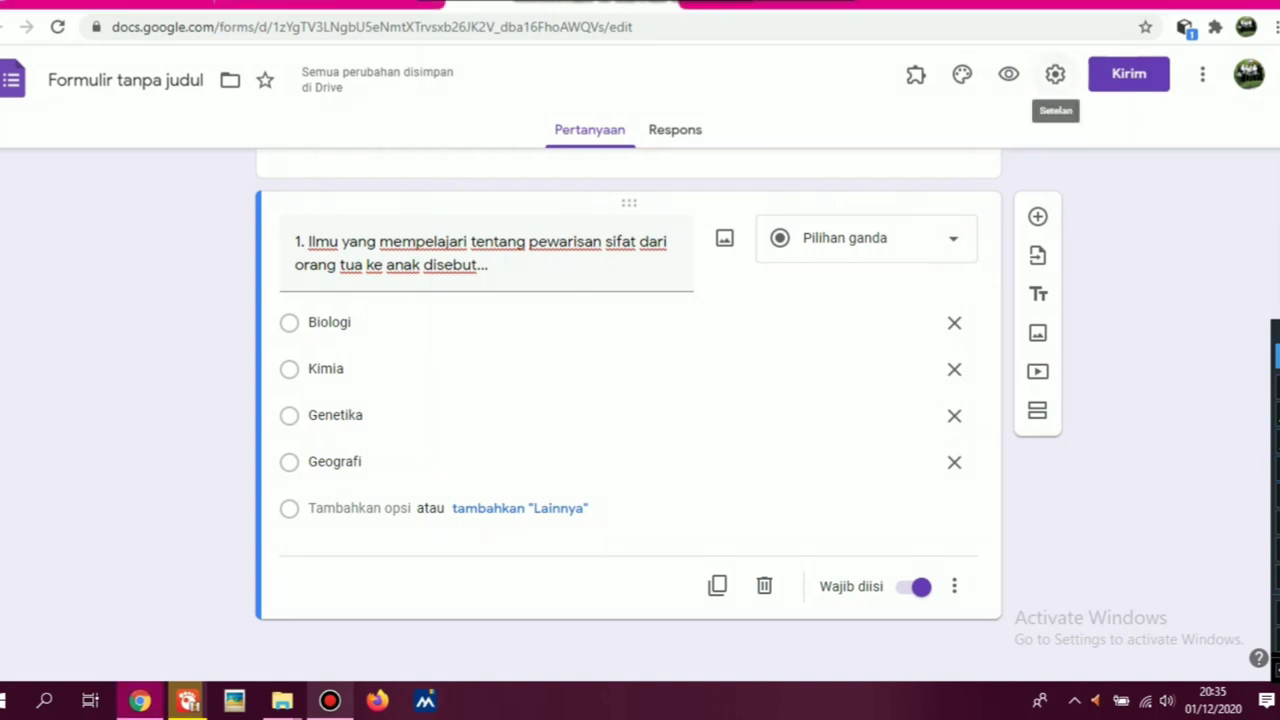
- Turn the form into a quiz (Jadikan ini sebagai kuis) in its settings and save the change
{"action": "left_click", "coordinate": [1055, 74]}
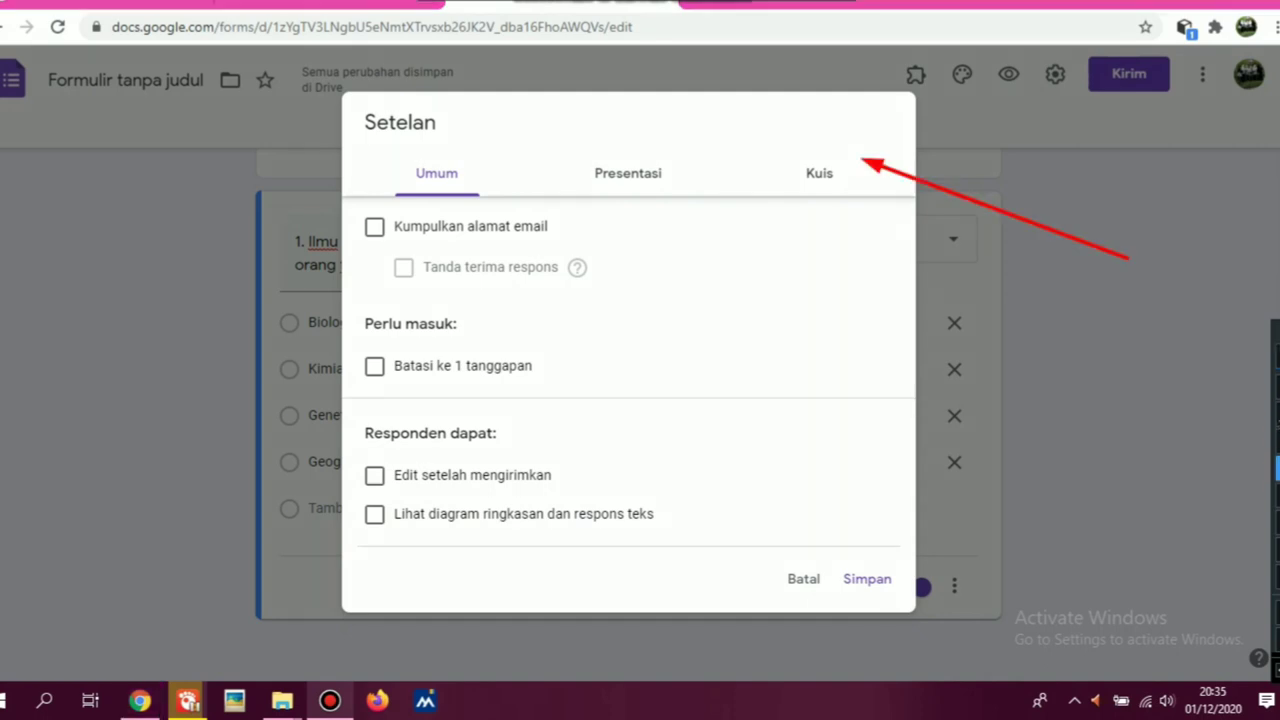
{"action": "left_click", "coordinate": [819, 173]}
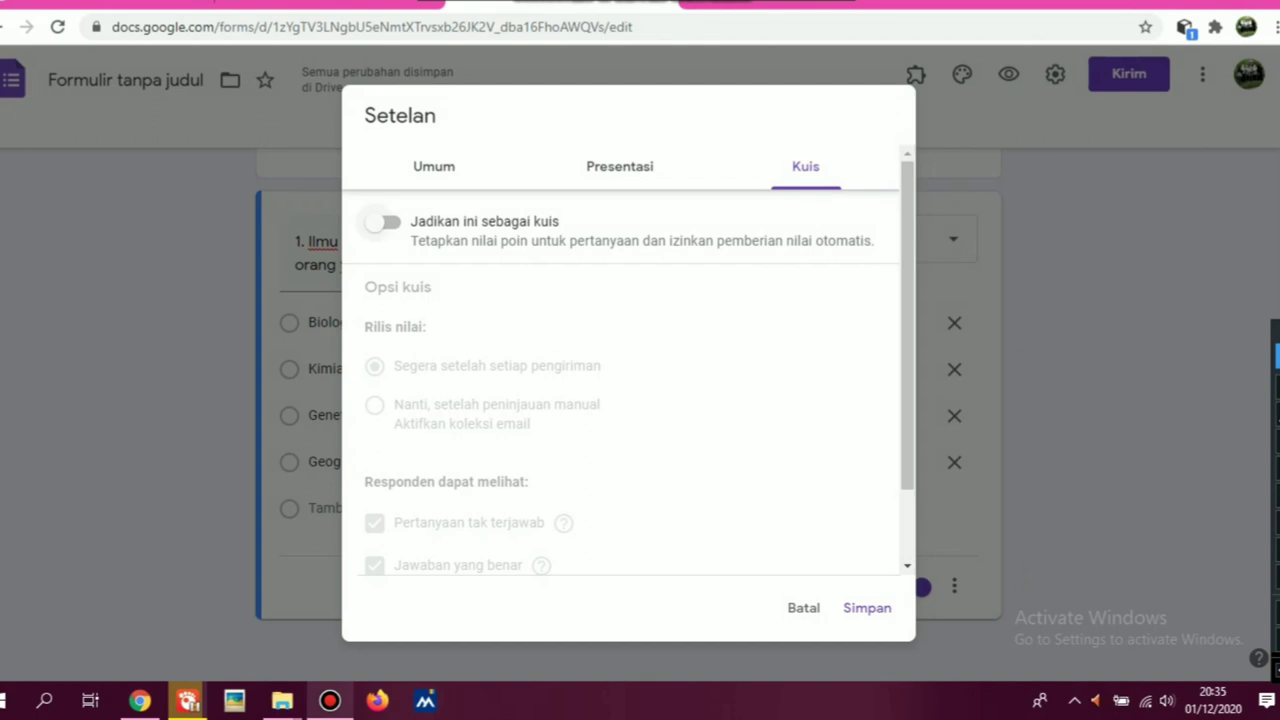
{"action": "left_click", "coordinate": [383, 222]}
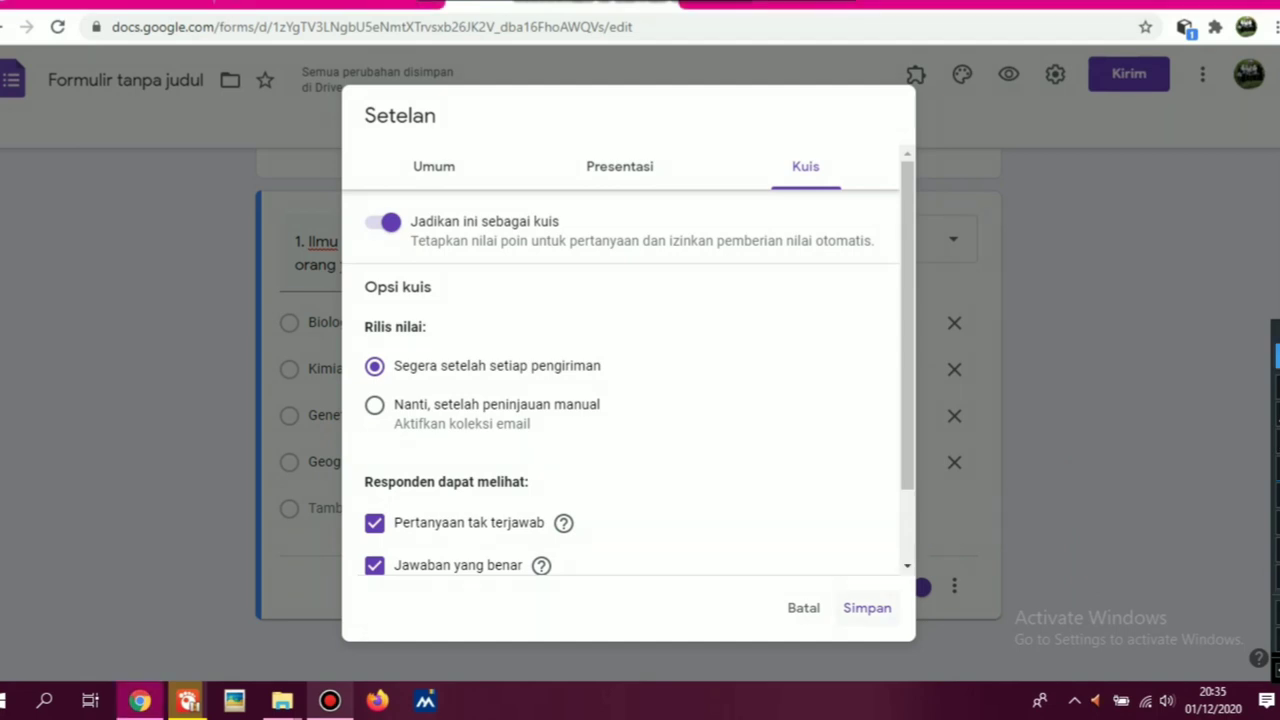
{"action": "left_click", "coordinate": [866, 607]}
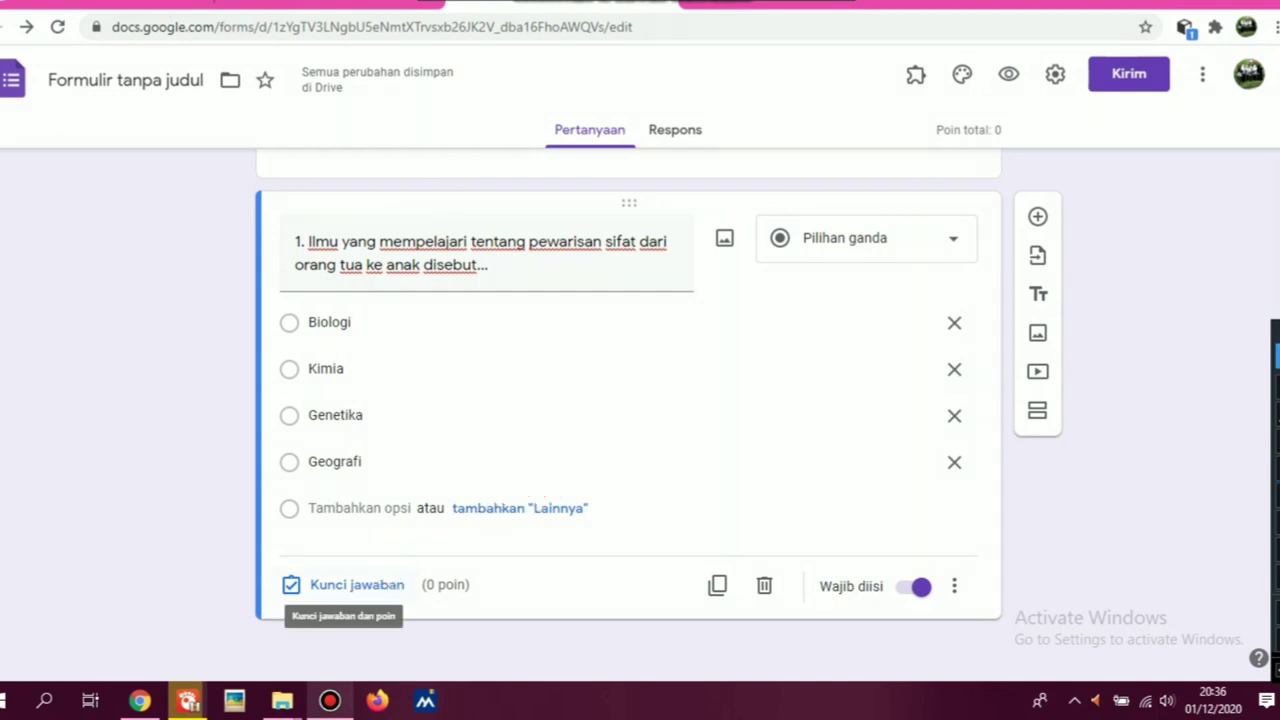
- Set question 1's answer key to Genetika with a value of 5 points
{"action": "left_click", "coordinate": [345, 586]}
{"action": "left_click", "coordinate": [910, 308]}
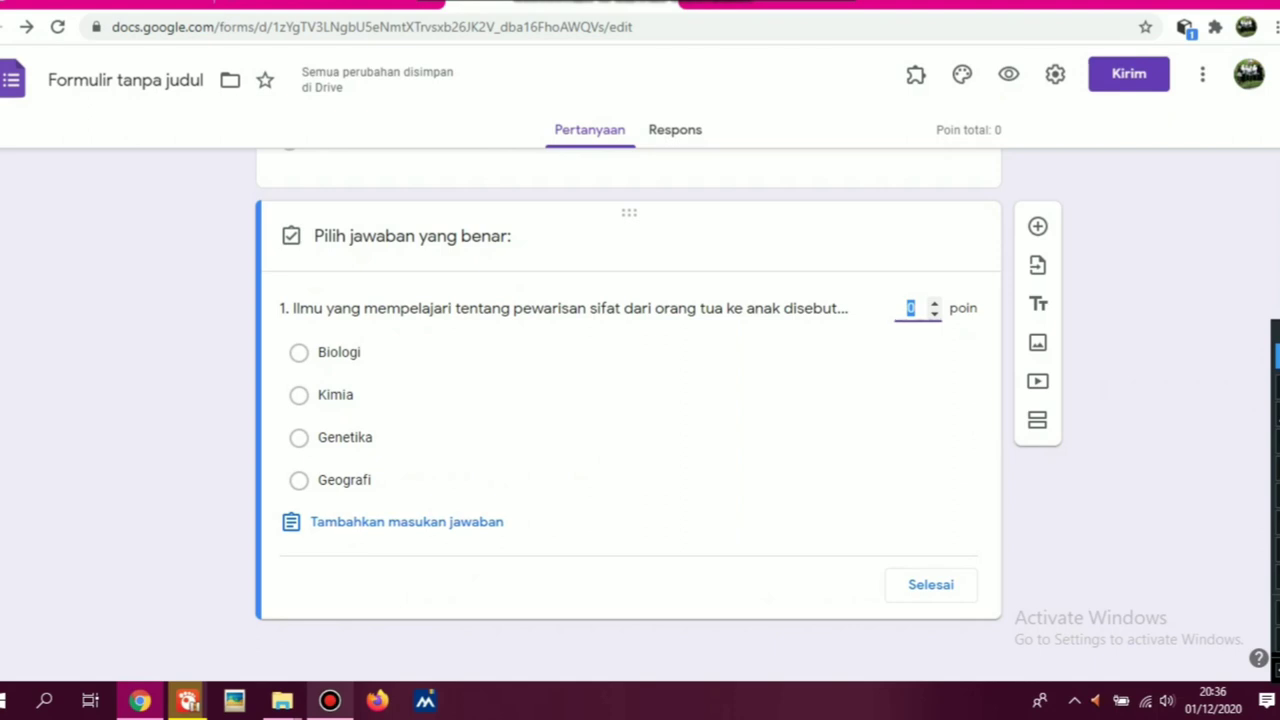
{"action": "left_click", "coordinate": [298, 437]}
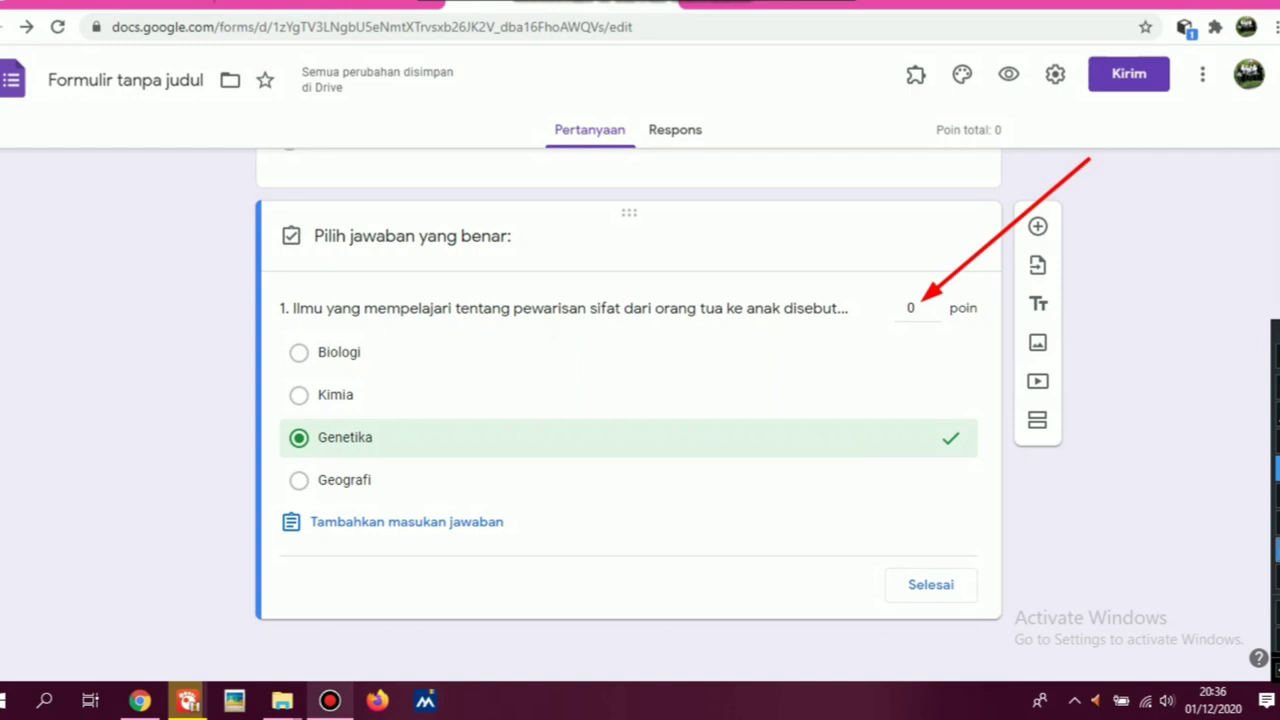
{"action": "left_click", "coordinate": [911, 308]}
{"action": "key", "text": "BackSpace"}
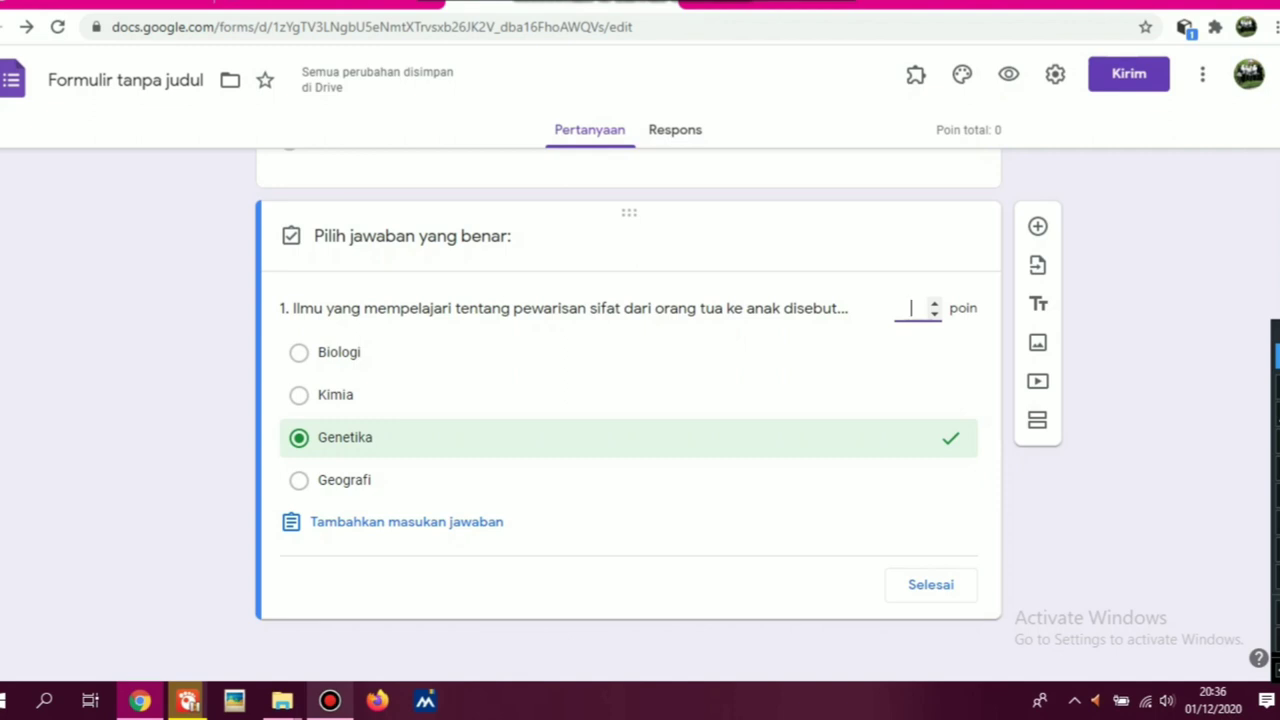
{"action": "type", "text": "5"}
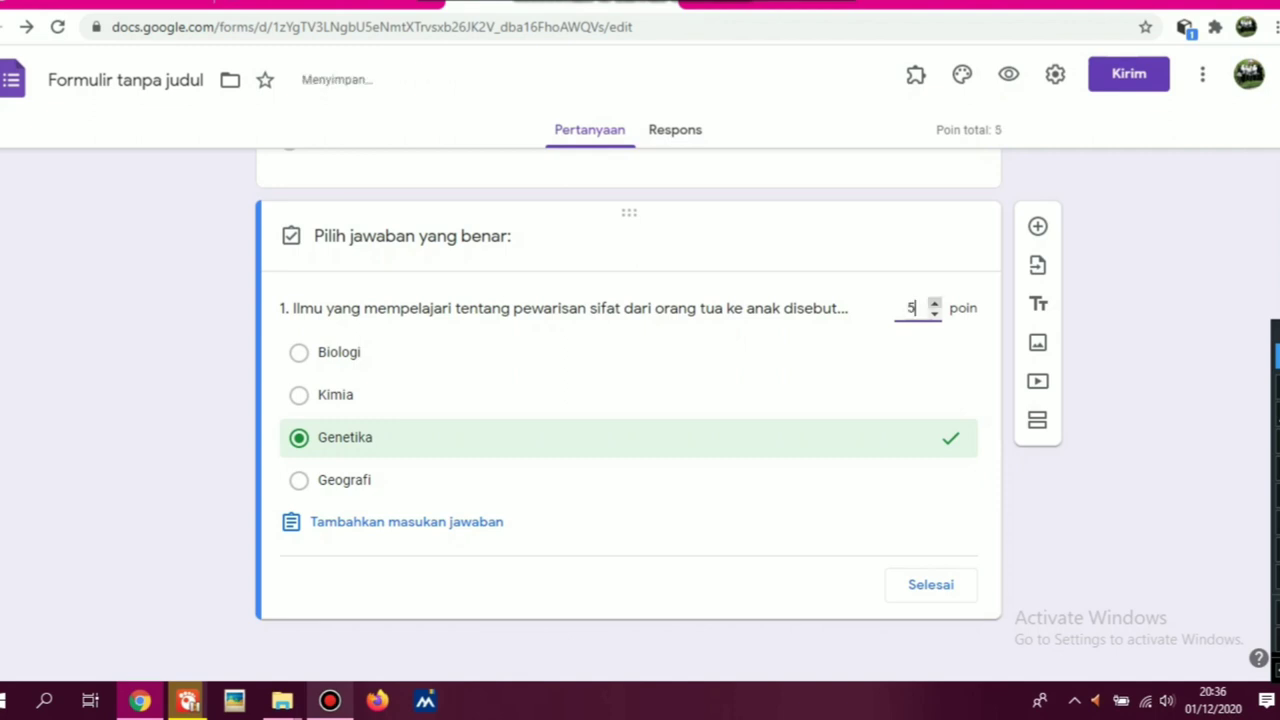
{"action": "left_click", "coordinate": [942, 584]}
{"action": "key", "text": "Return"}
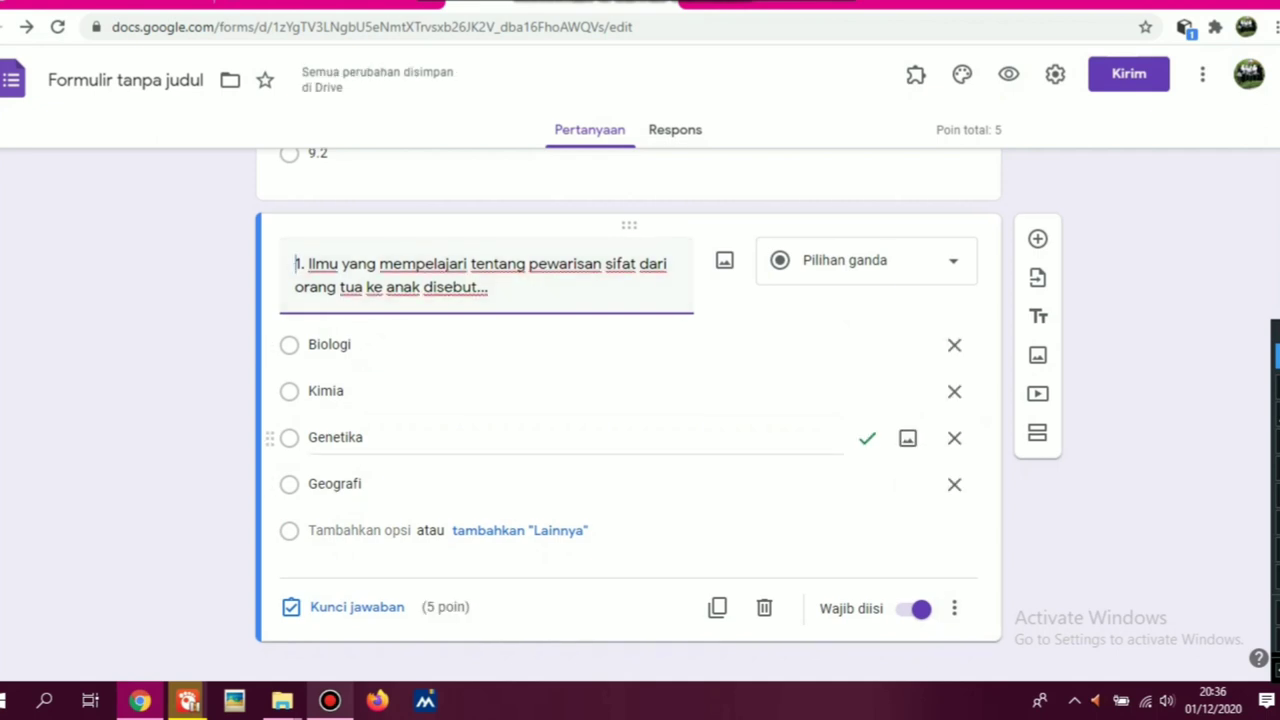
{"action": "left_click", "coordinate": [942, 584]}
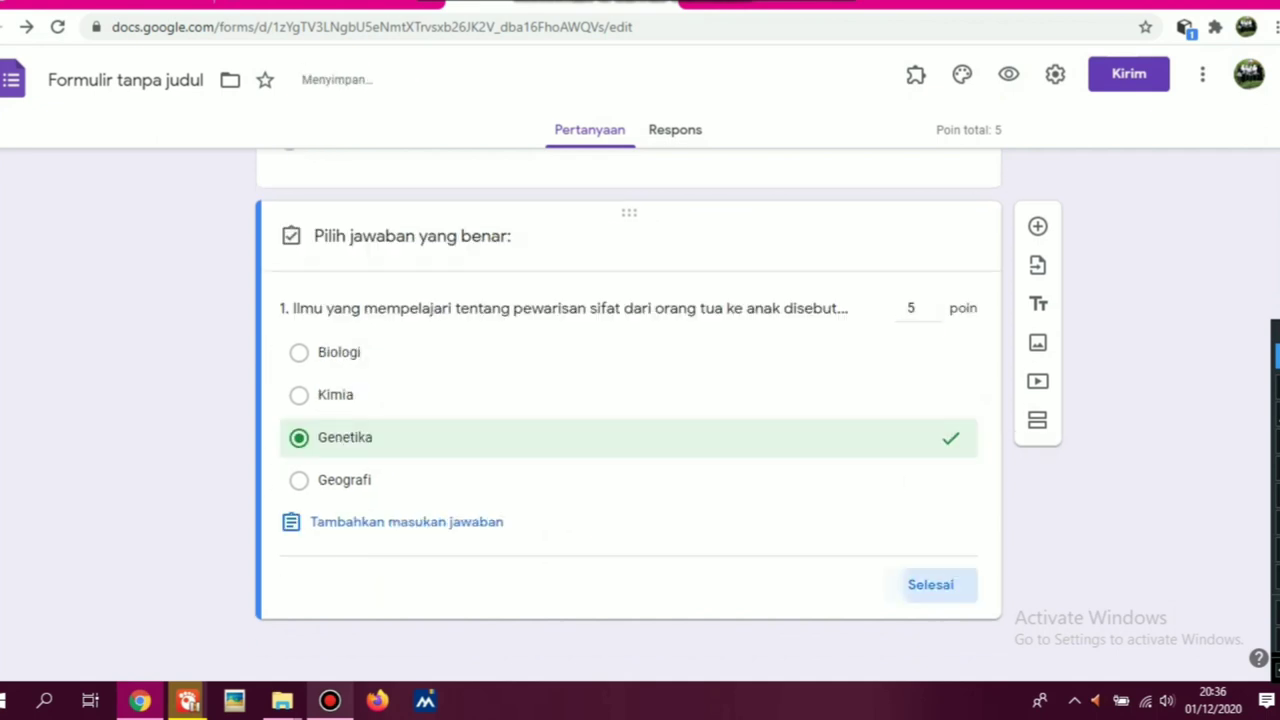
{"action": "key", "text": "Return"}
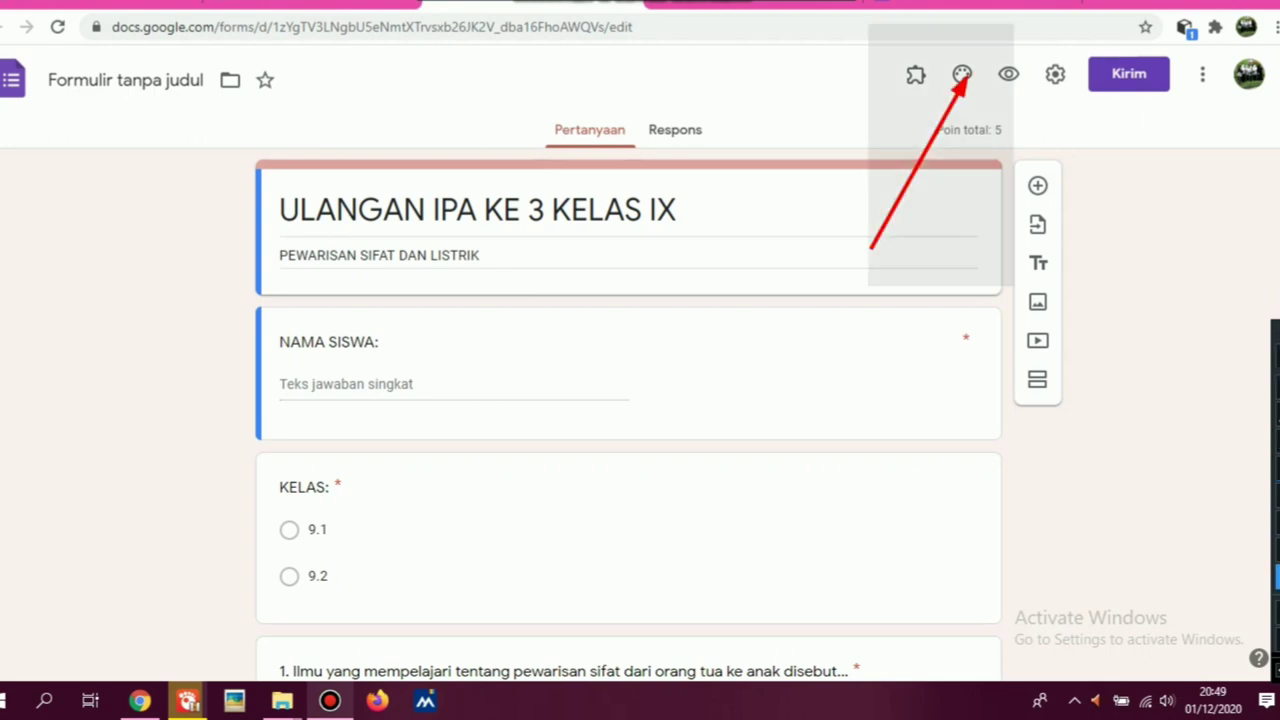
- Insert the laboratory glassware illustration from the Kantor dan Sekolah theme images as the form's header
{"action": "left_click", "coordinate": [962, 74]}
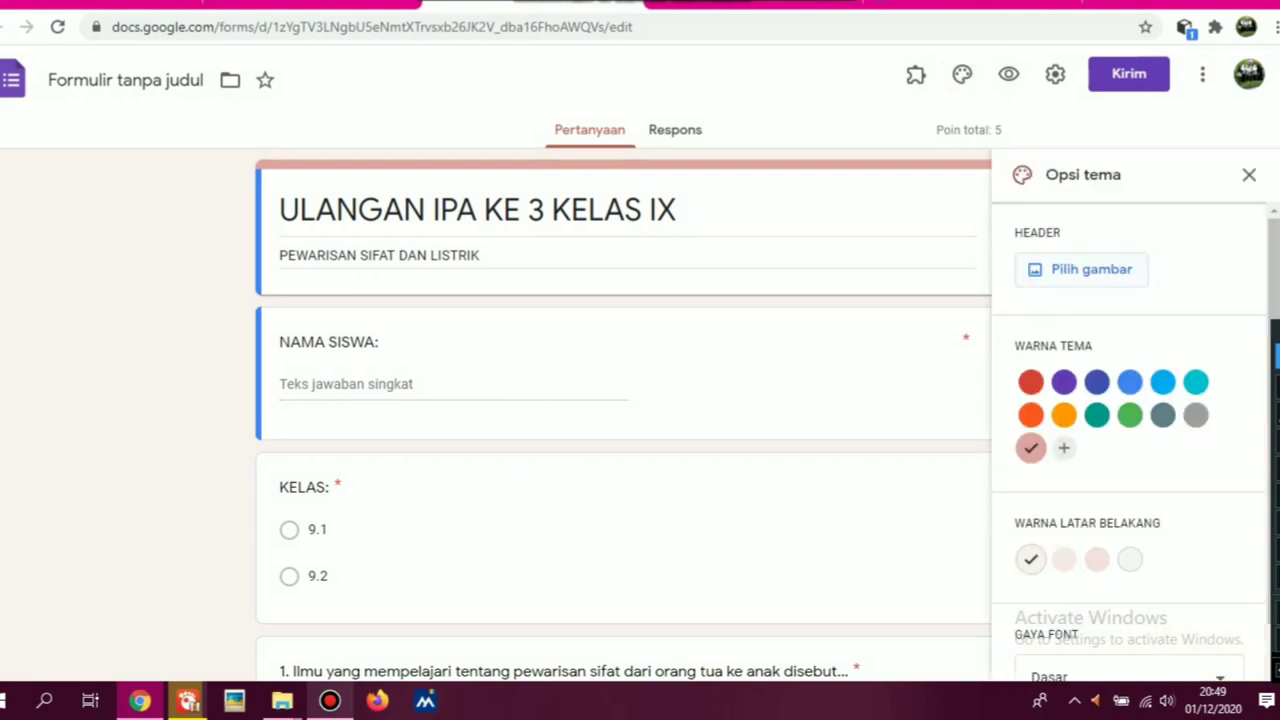
{"action": "left_click", "coordinate": [1085, 269]}
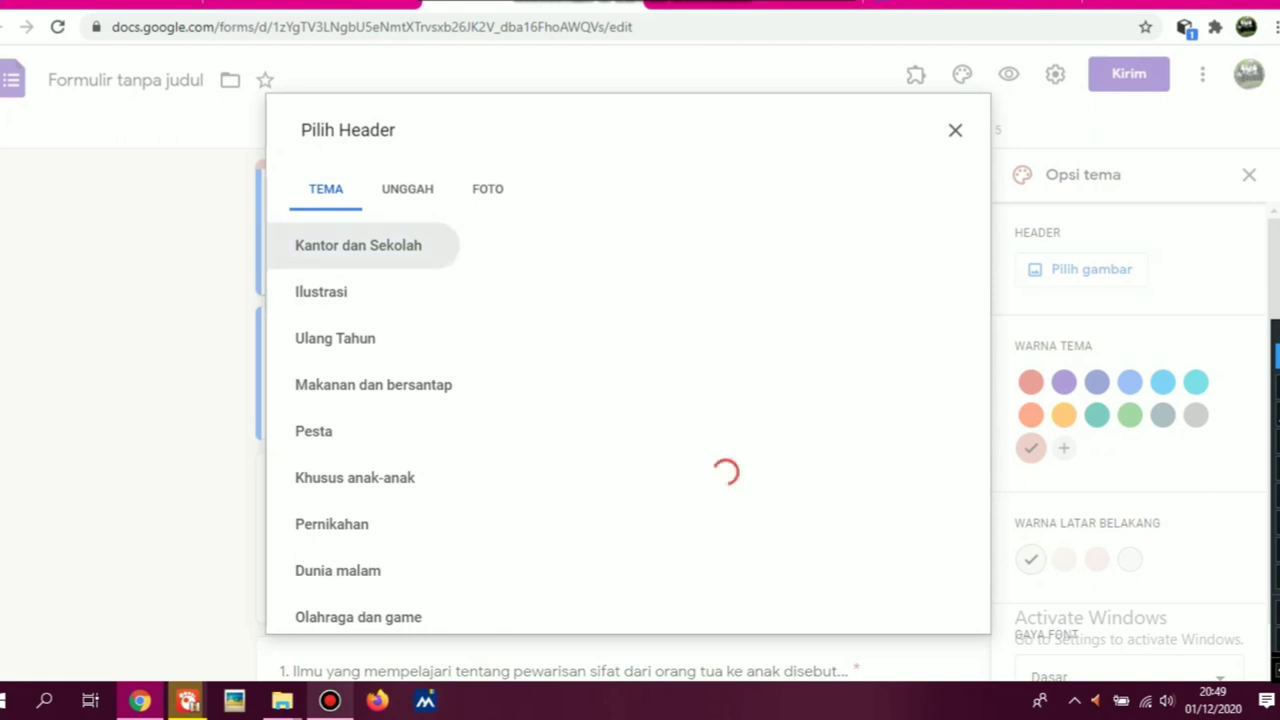
{"action": "scroll", "coordinate": [720, 420], "scroll_direction": "down", "scroll_amount": 5}
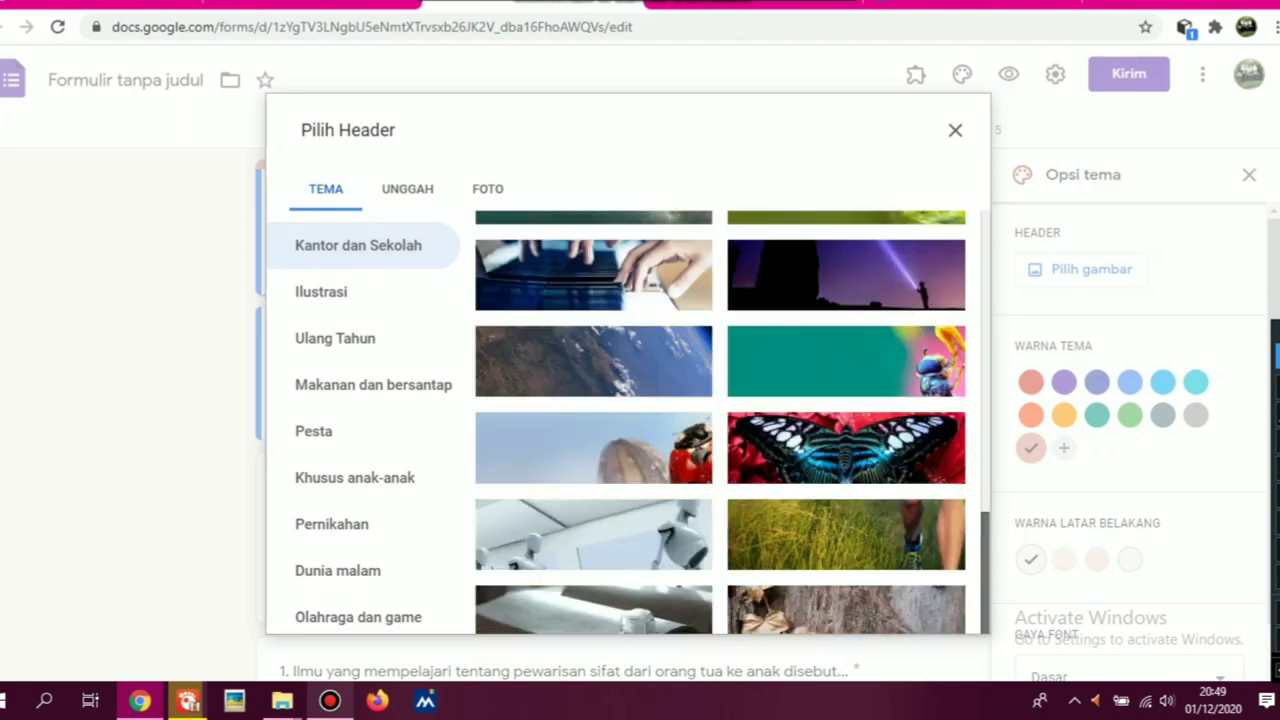
{"action": "scroll", "coordinate": [720, 420], "scroll_direction": "down", "scroll_amount": 2}
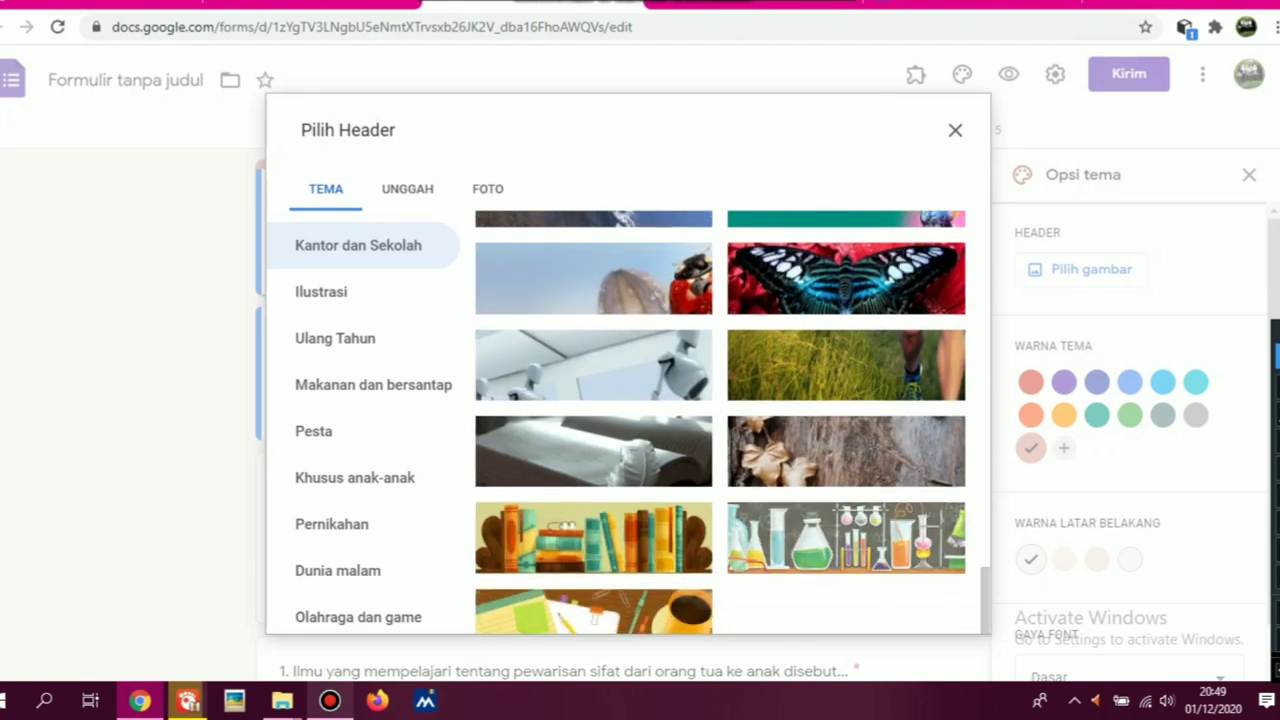
{"action": "left_click", "coordinate": [846, 537]}
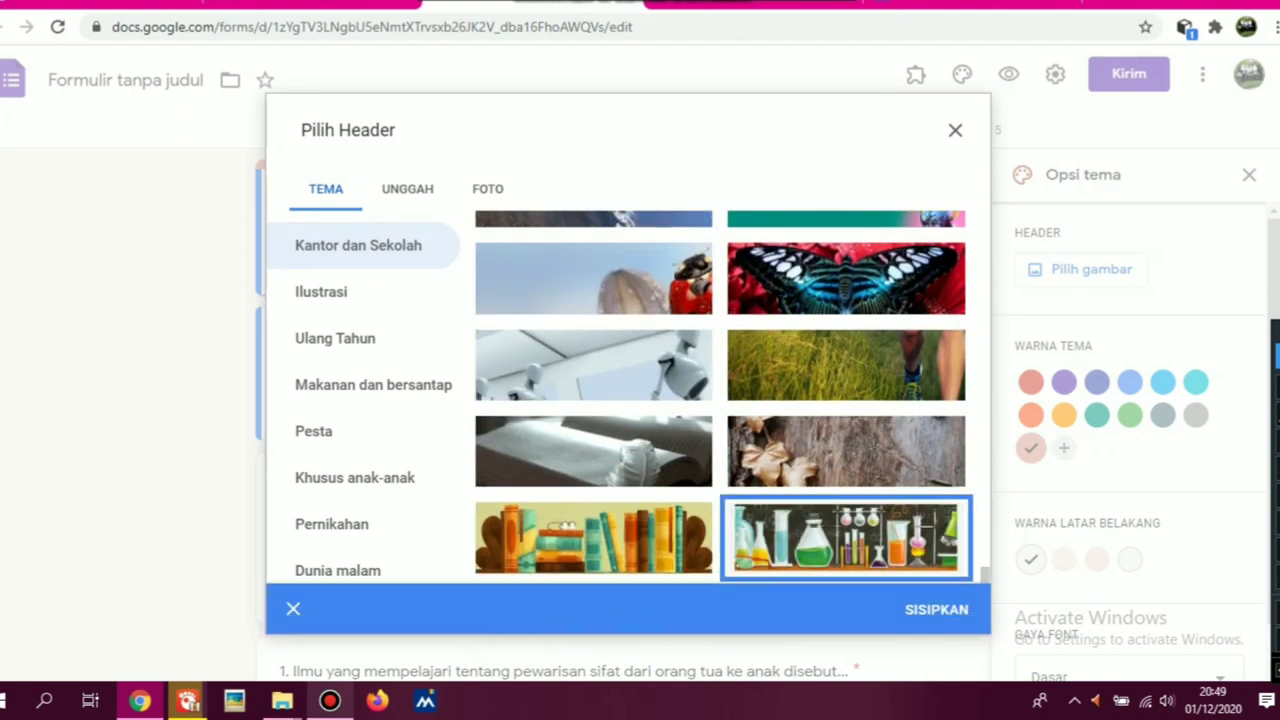
{"action": "left_click", "coordinate": [936, 609]}
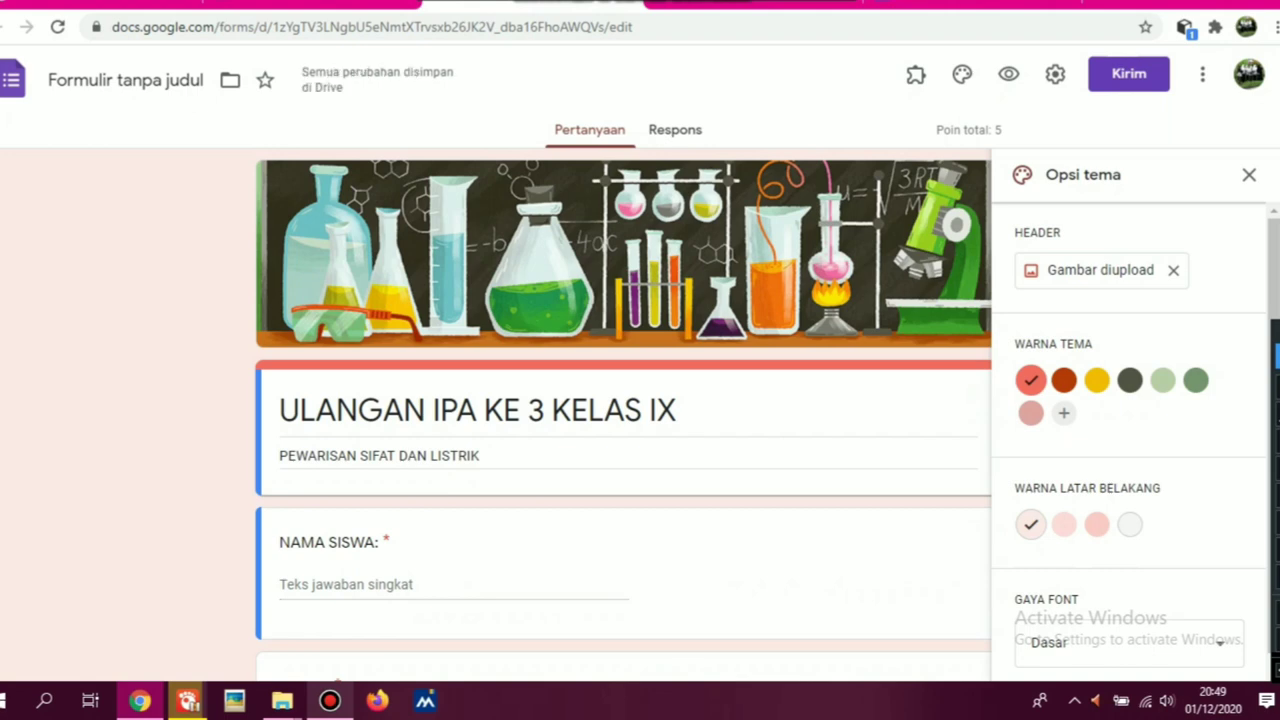
- Open the answer key of question 2, which asks about a child's inherited traits
{"action": "scroll", "coordinate": [620, 400], "scroll_direction": "down", "scroll_amount": 2}
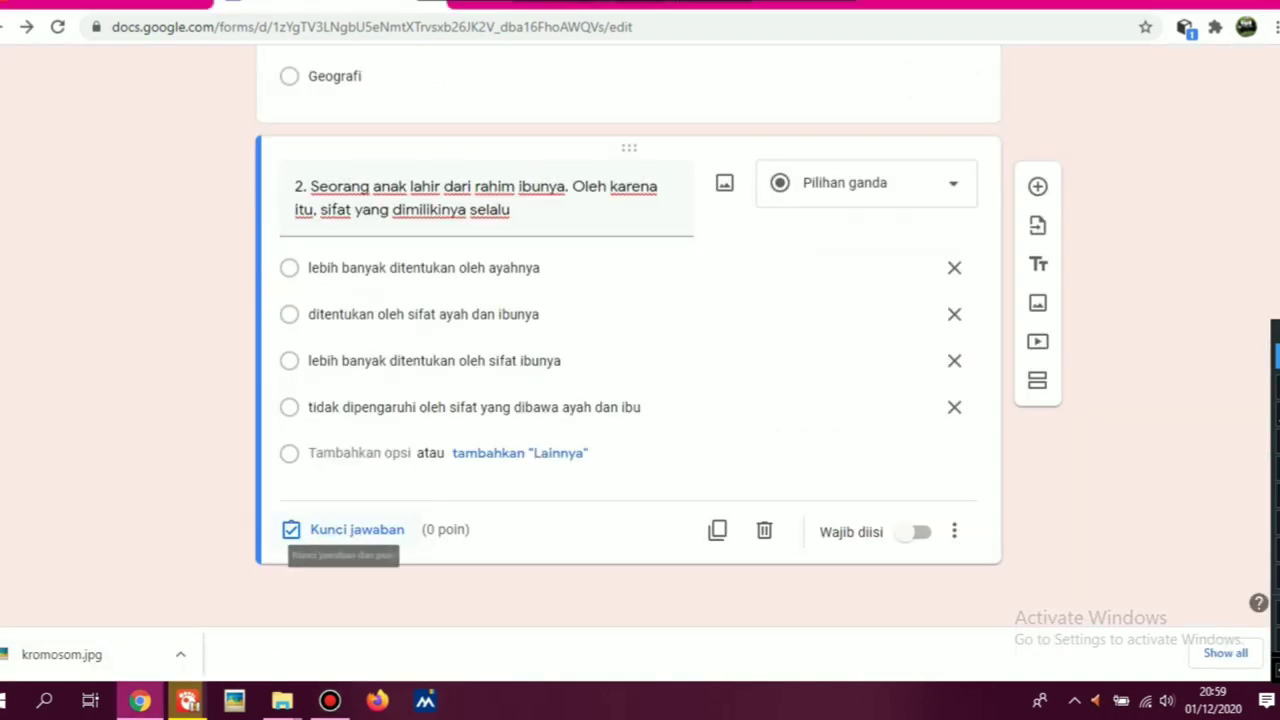
{"action": "left_click", "coordinate": [348, 529]}
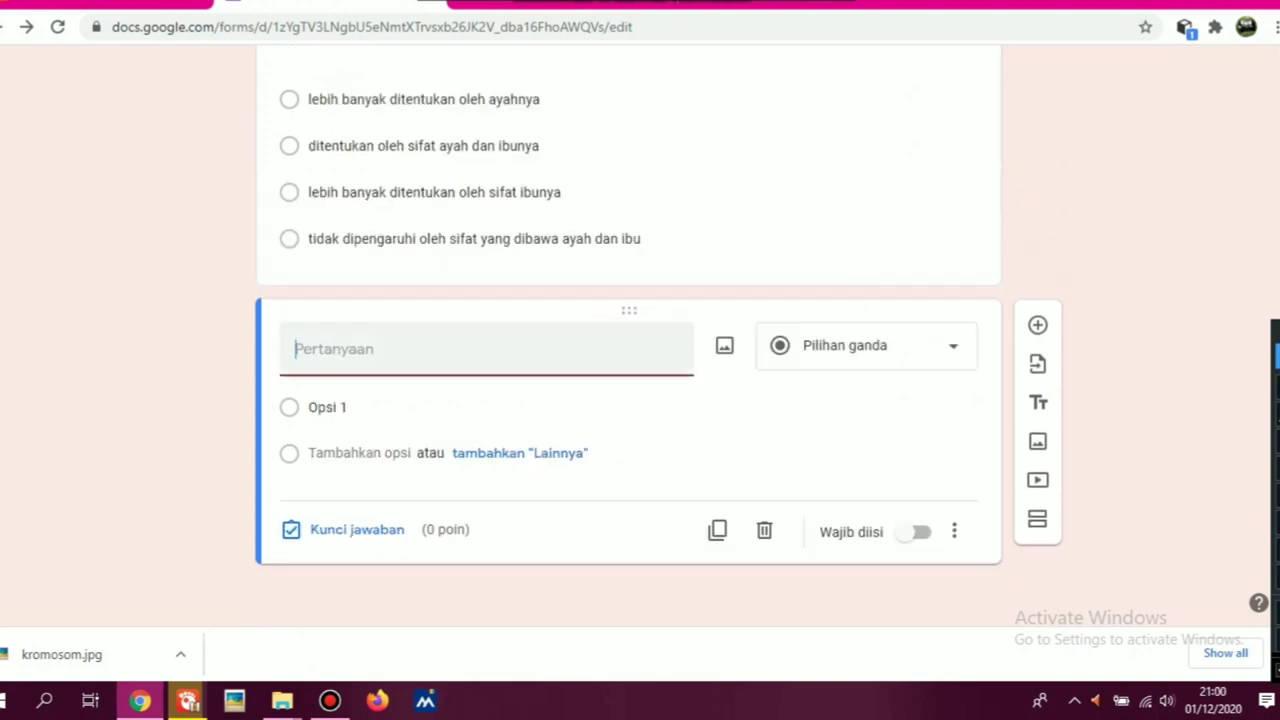
- Enter the question "3 Dari Gambar Kromosom dibawah ini, Jika lengan kromosom sama panjang maka disebut kromosom...." in the new multiple-choice item
{"action": "type", "text": "3 Dar"}
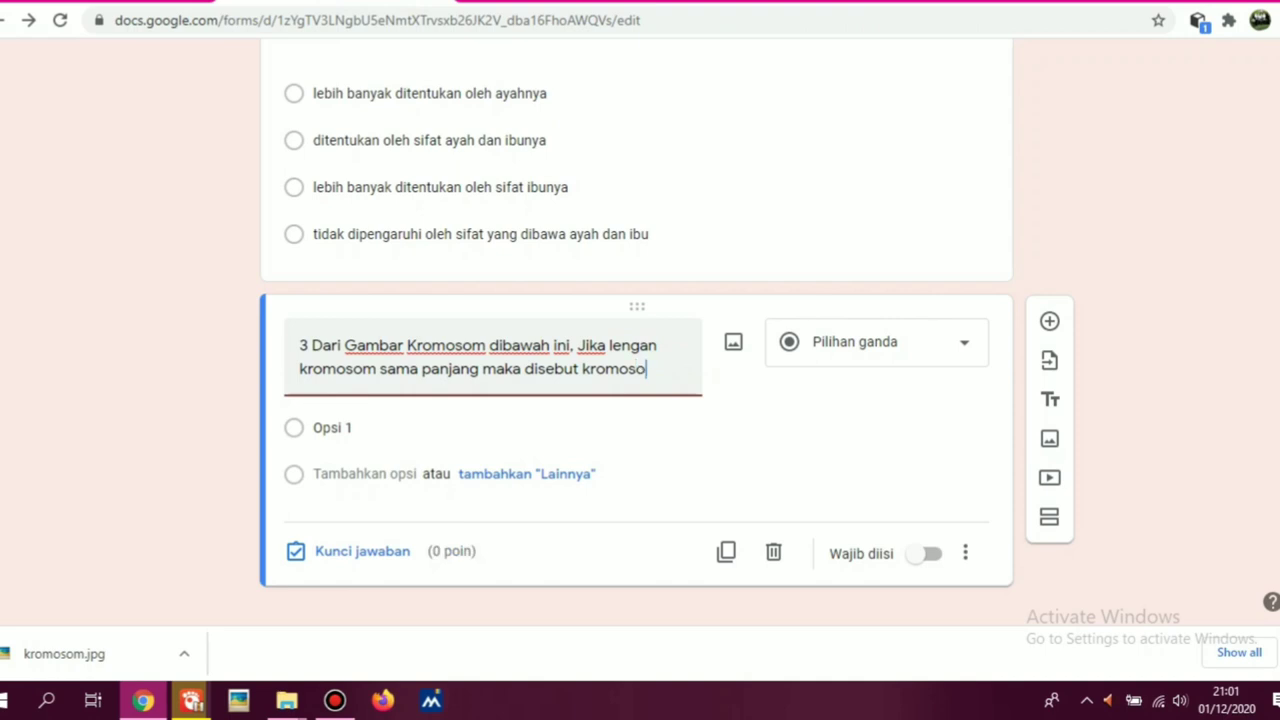
{"action": "type", "text": "m...."}
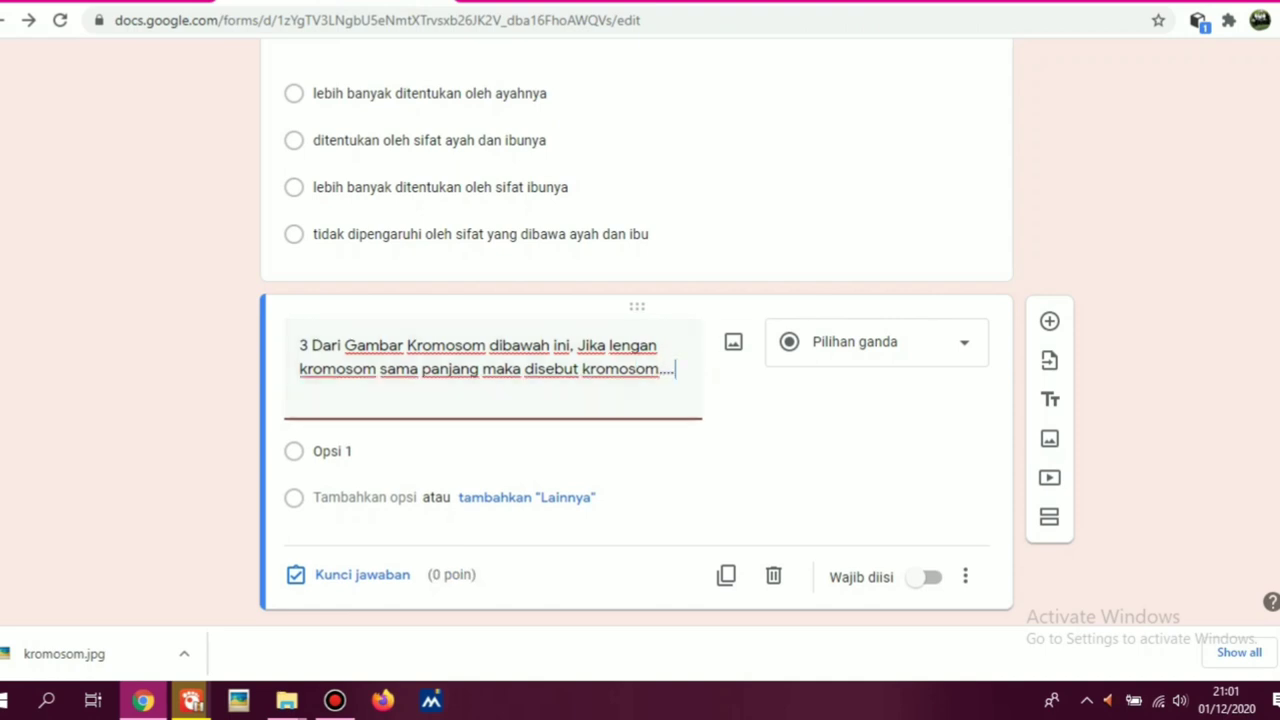
- Upload the kromosom image from the Pictures folder into question 3 and enlarge it to nearly the width of the question text
{"action": "left_click", "coordinate": [733, 341]}
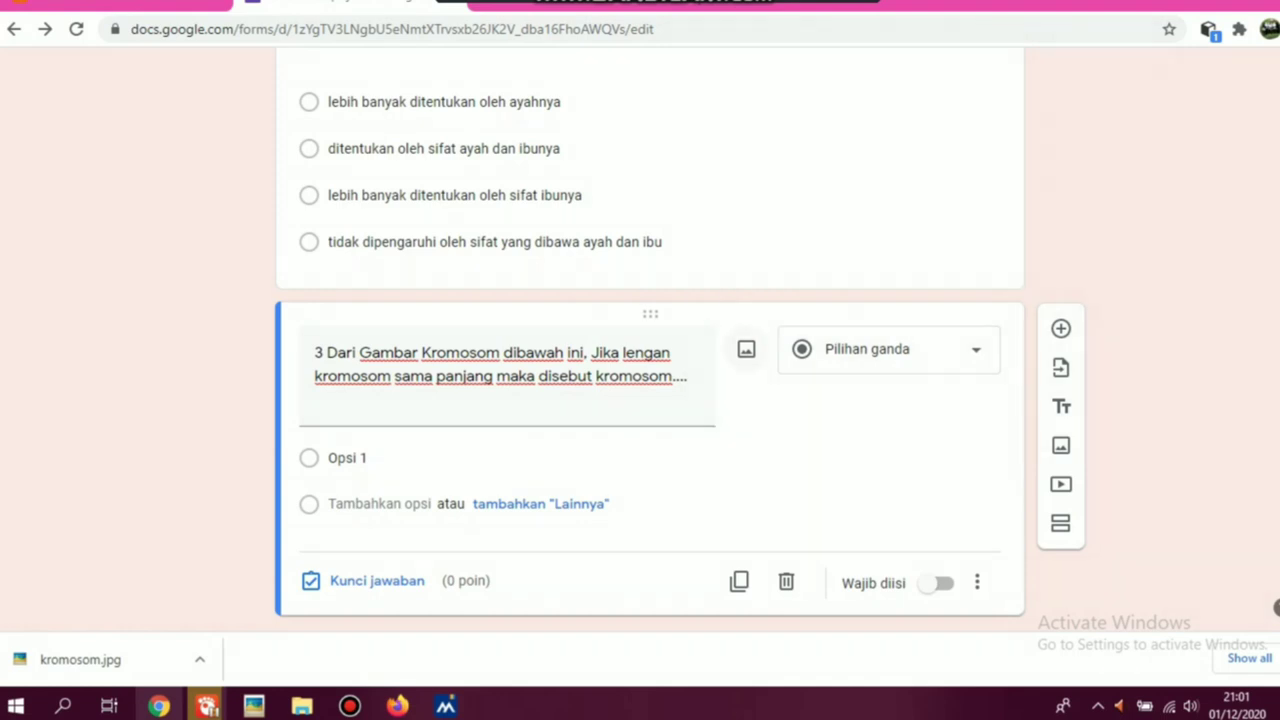
{"action": "left_click", "coordinate": [746, 349]}
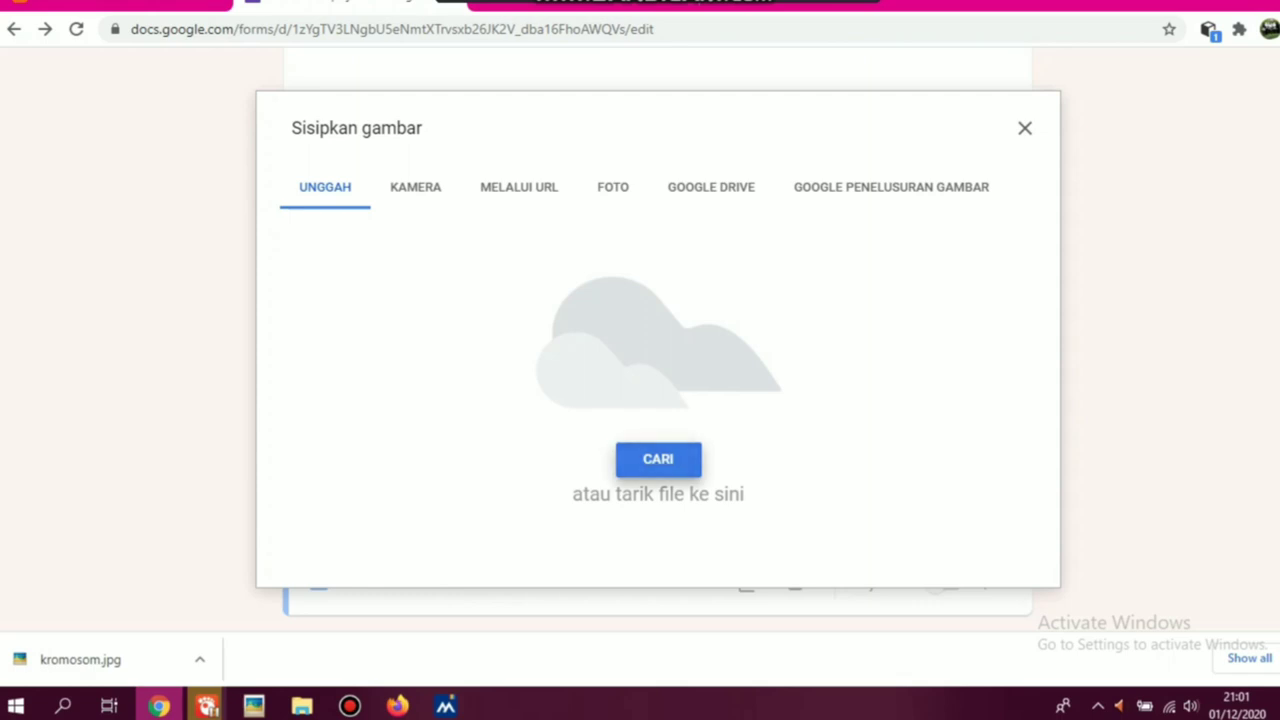
{"action": "left_click", "coordinate": [658, 459]}
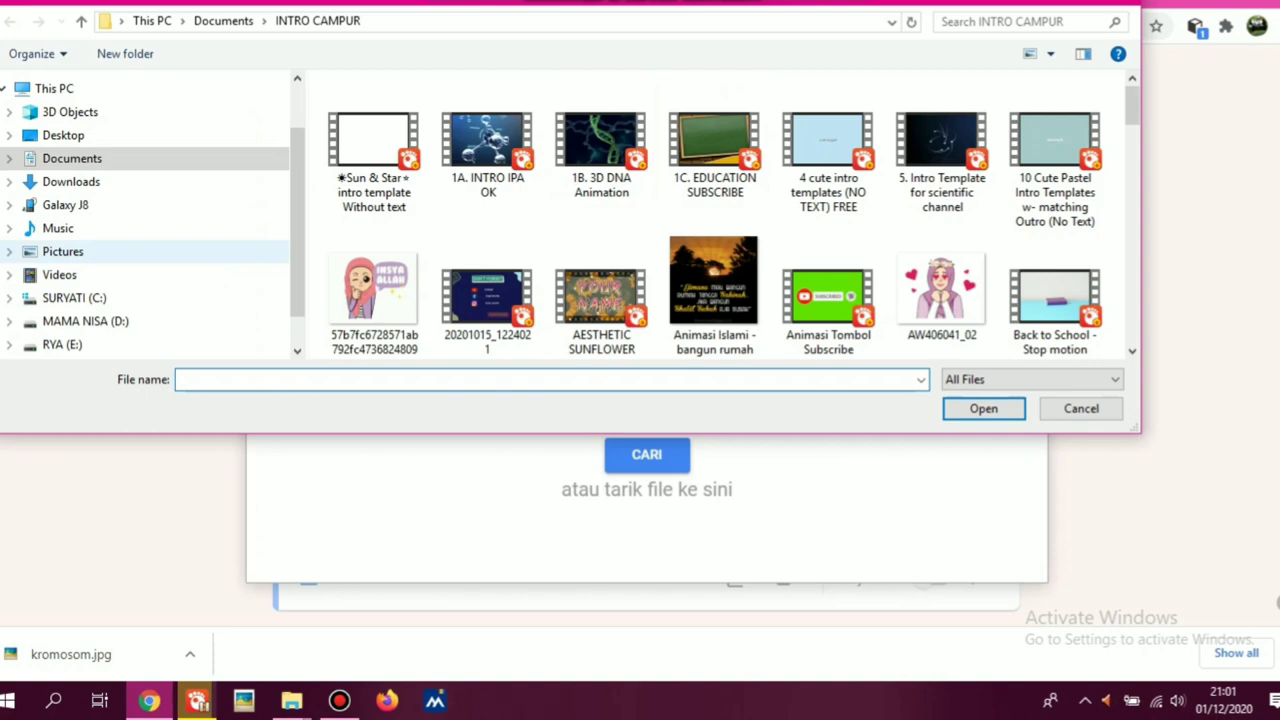
{"action": "left_click", "coordinate": [62, 251]}
{"action": "scroll", "coordinate": [930, 120], "scroll_direction": "down", "scroll_amount": 5}
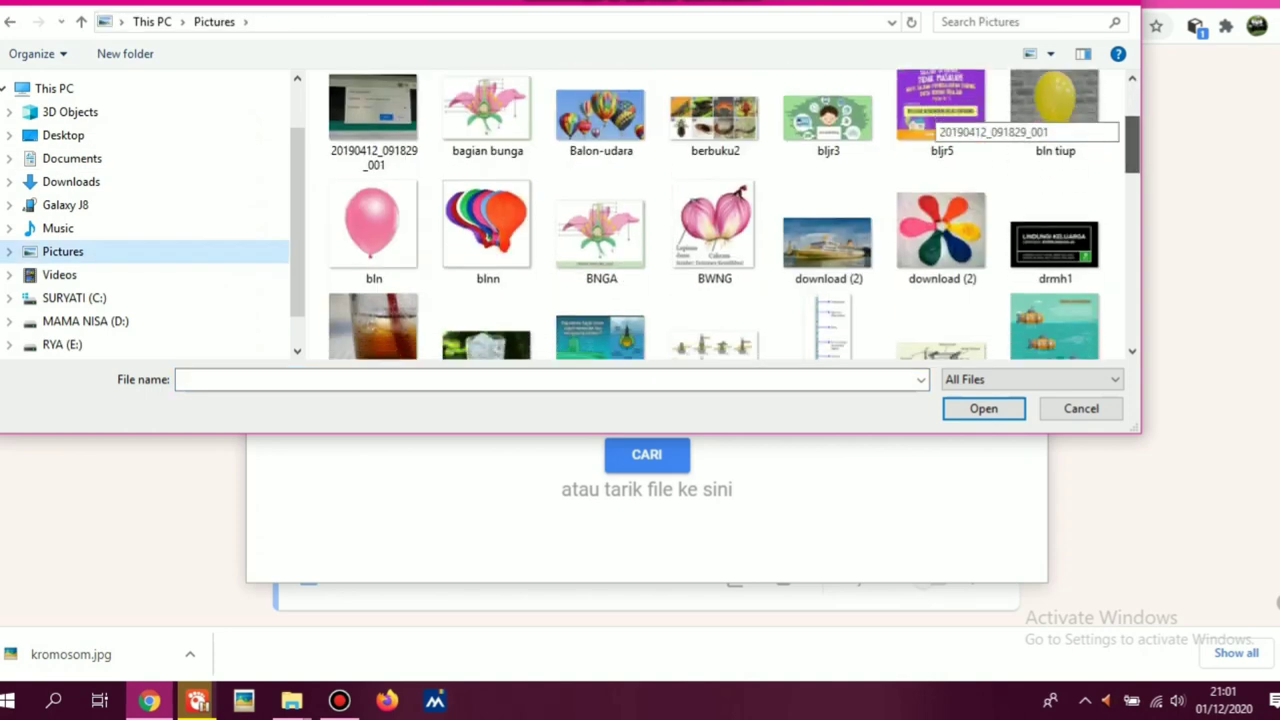
{"action": "scroll", "coordinate": [935, 120], "scroll_direction": "down", "scroll_amount": 10}
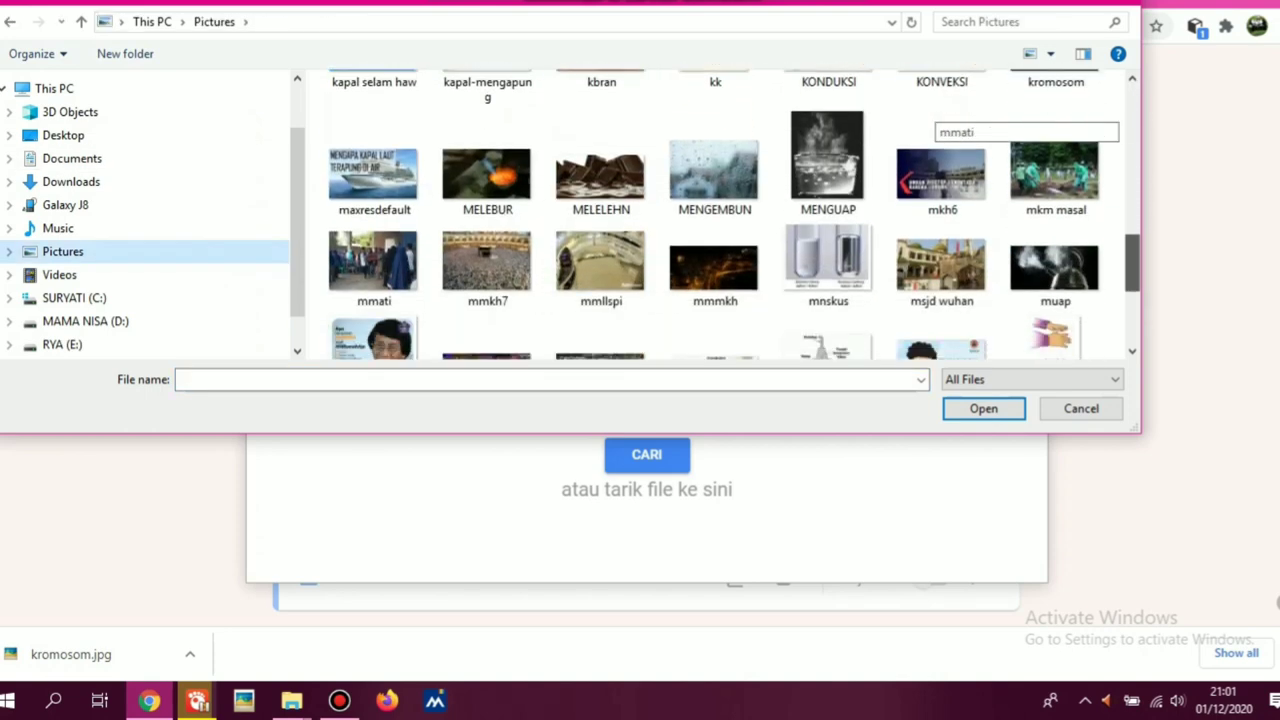
{"action": "scroll", "coordinate": [935, 125], "scroll_direction": "down", "scroll_amount": 2}
{"action": "scroll", "coordinate": [935, 125], "scroll_direction": "up", "scroll_amount": 5}
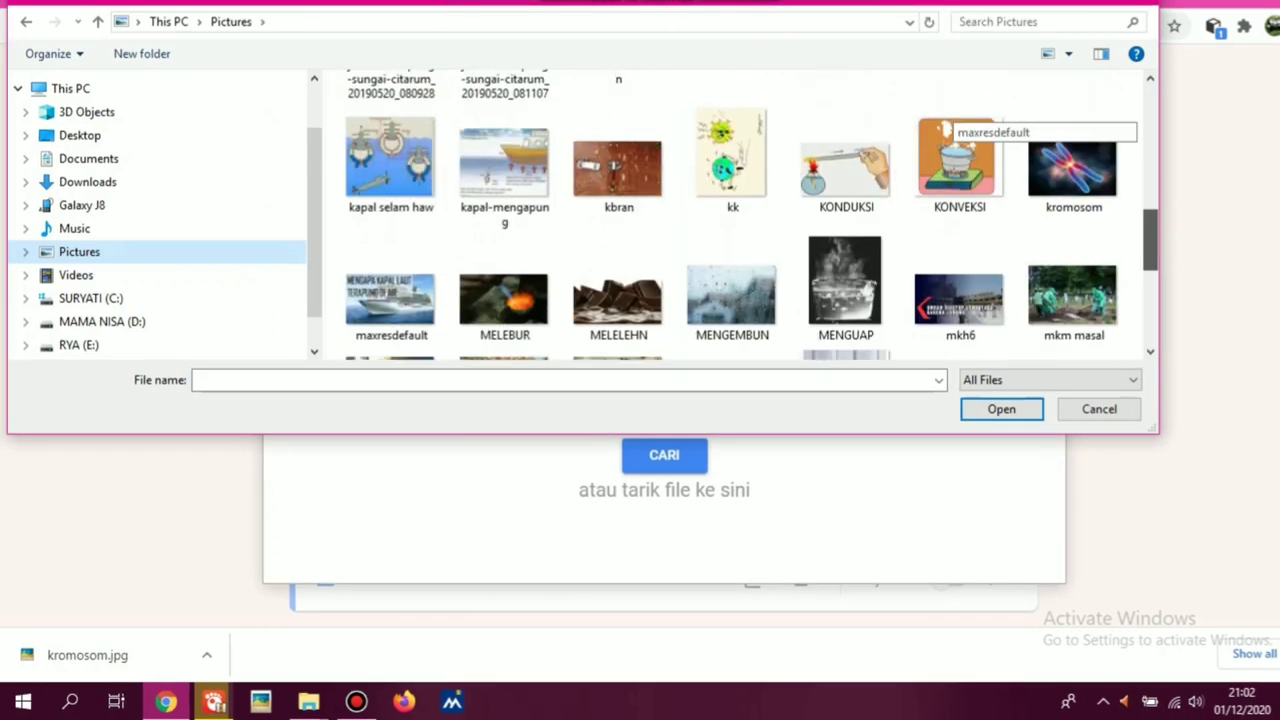
{"action": "left_click", "coordinate": [1055, 160]}
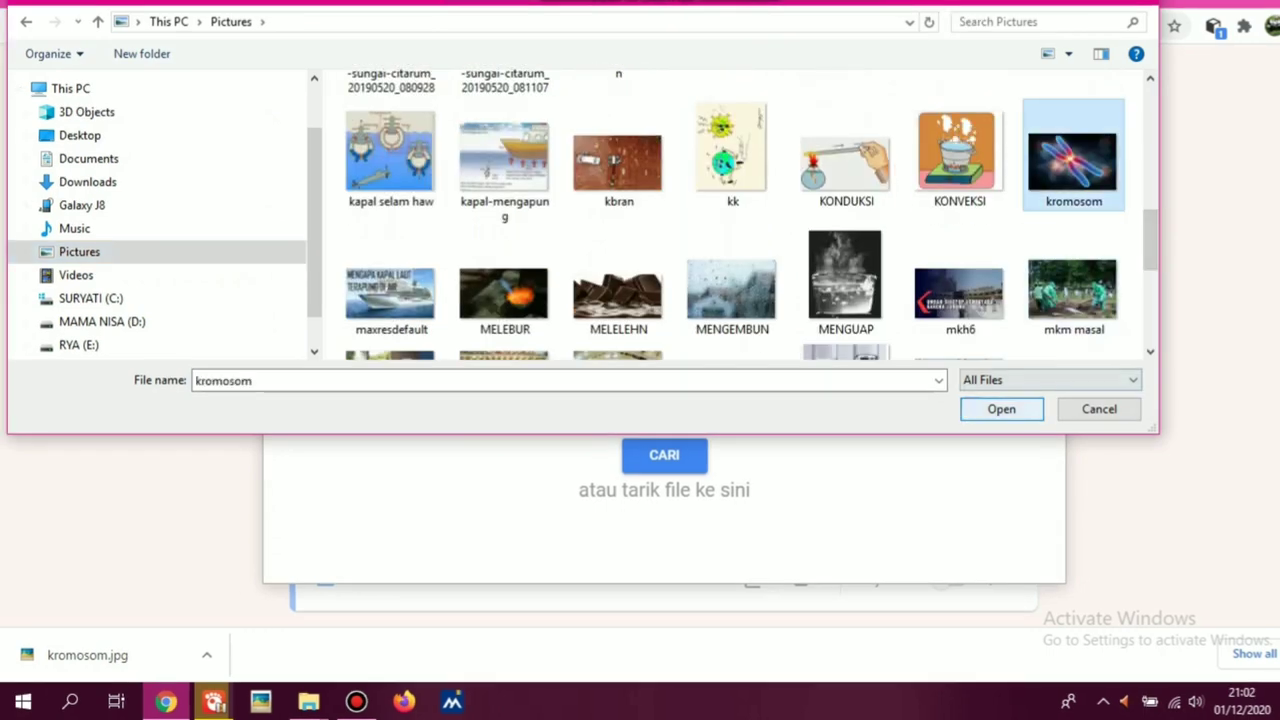
{"action": "left_click", "coordinate": [1001, 409]}
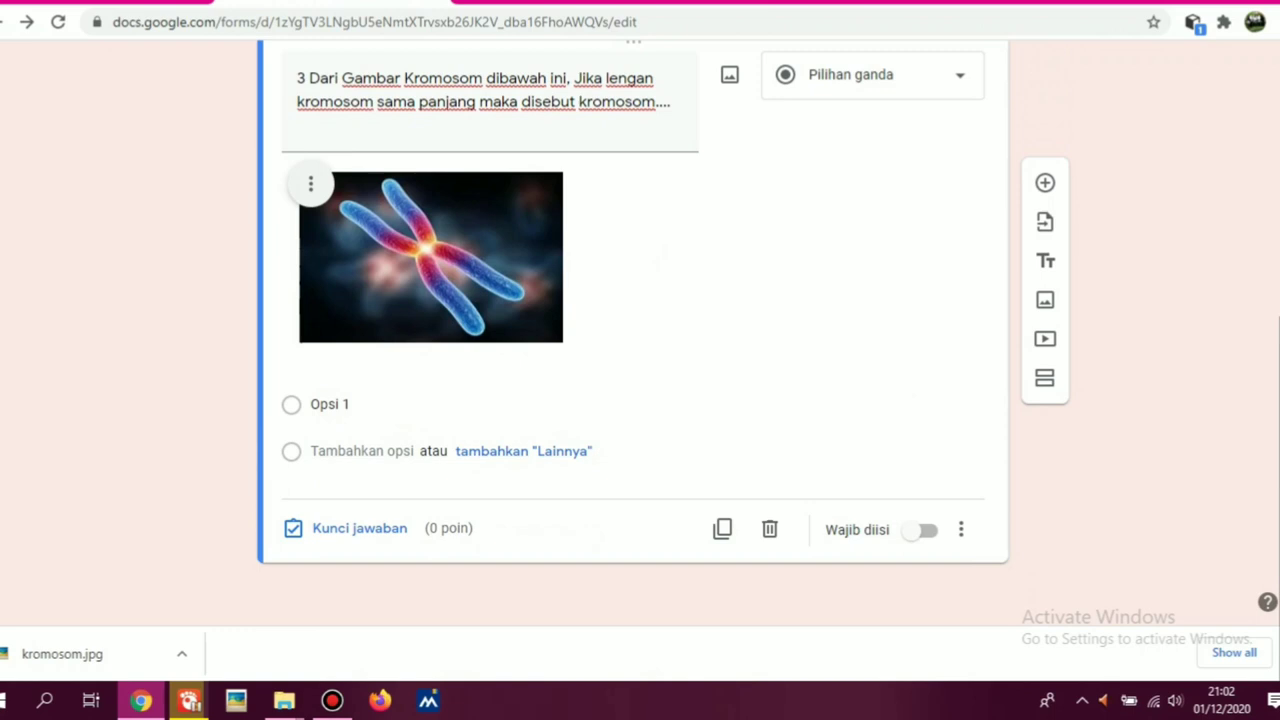
{"action": "left_click", "coordinate": [430, 257]}
{"action": "left_click_drag", "start_coordinate": [563, 342], "coordinate": [668, 409]}
- Give question 3 the answer options Akrosentrik, Telosentrik, Submetasentrik and Metasentrik
{"action": "left_click", "coordinate": [330, 470]}
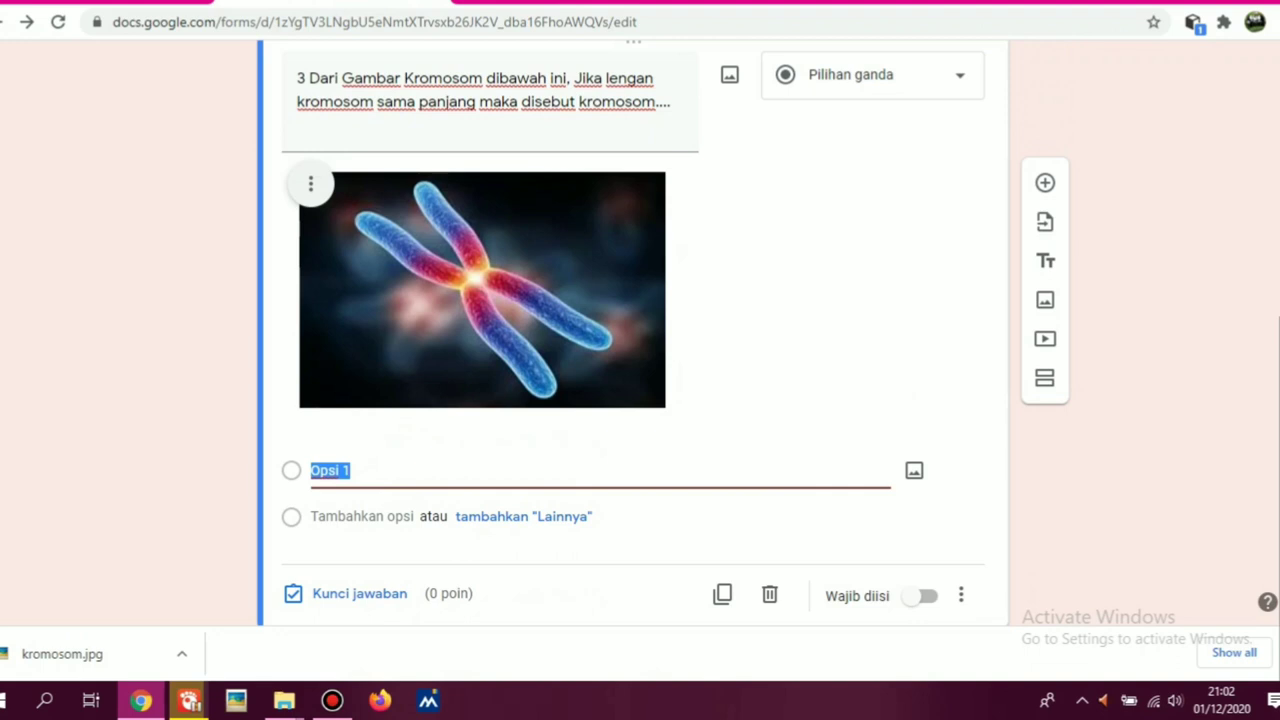
{"action": "type", "text": "Akrosentrik"}
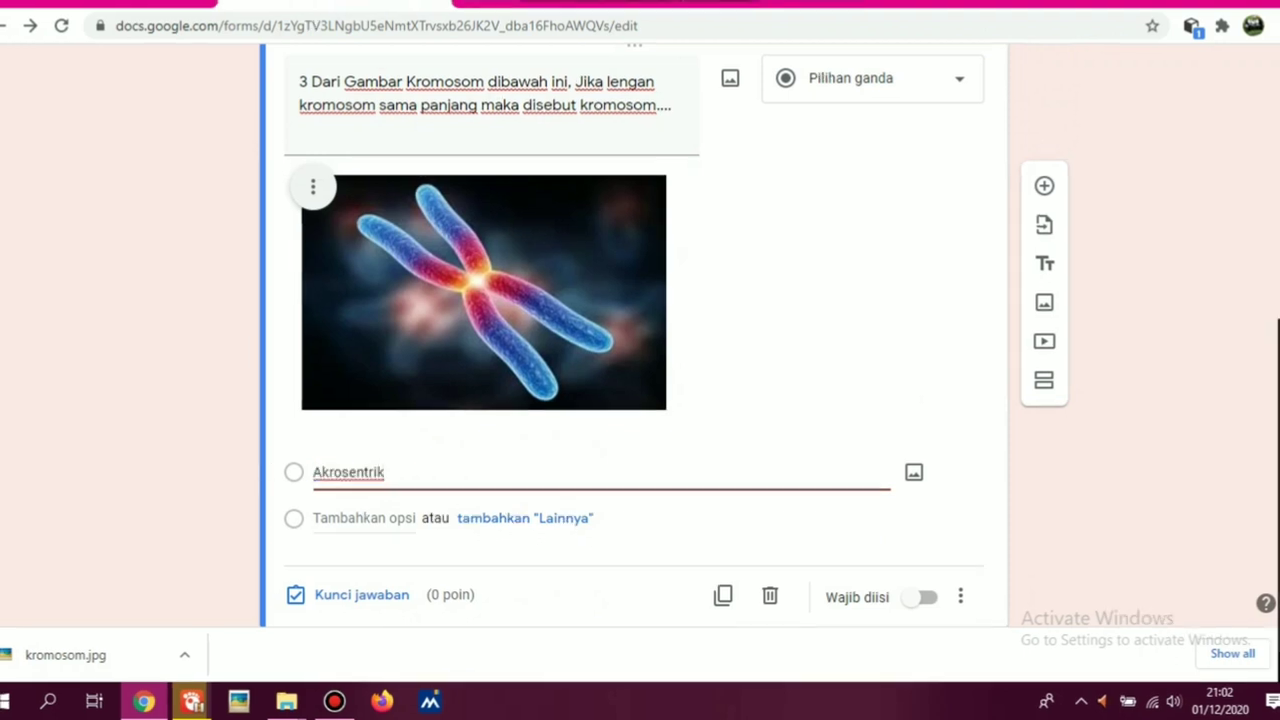
{"action": "key", "text": "Return"}
{"action": "type", "text": "Telo S"}
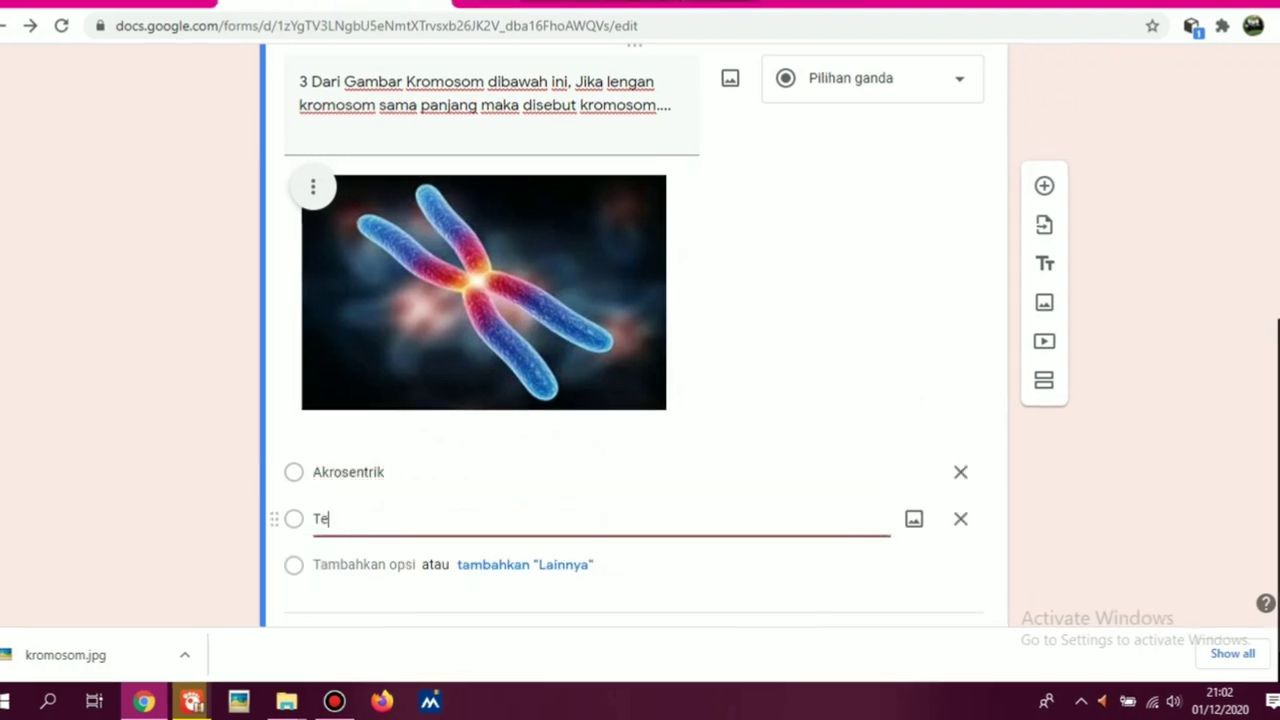
{"action": "type", "text": "entrik"}
{"action": "key", "text": "Return"}
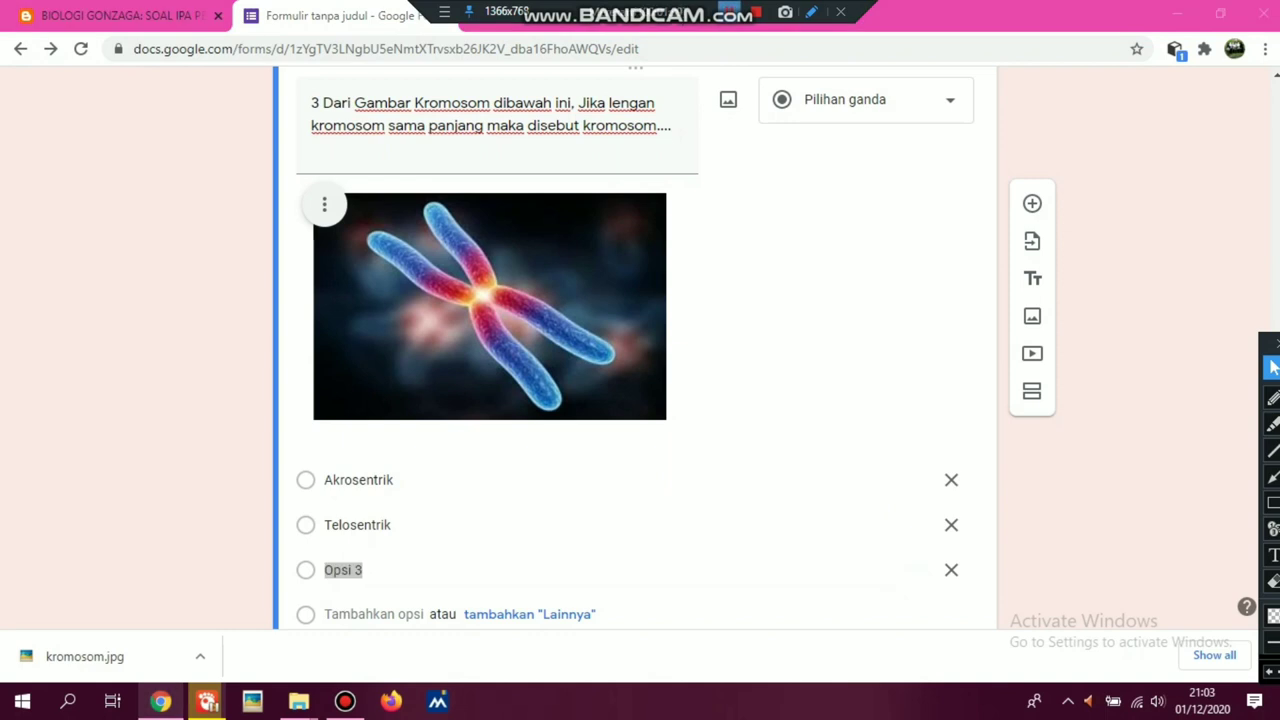
{"action": "type", "text": "Submetasentrik"}
{"action": "key", "text": "Return"}
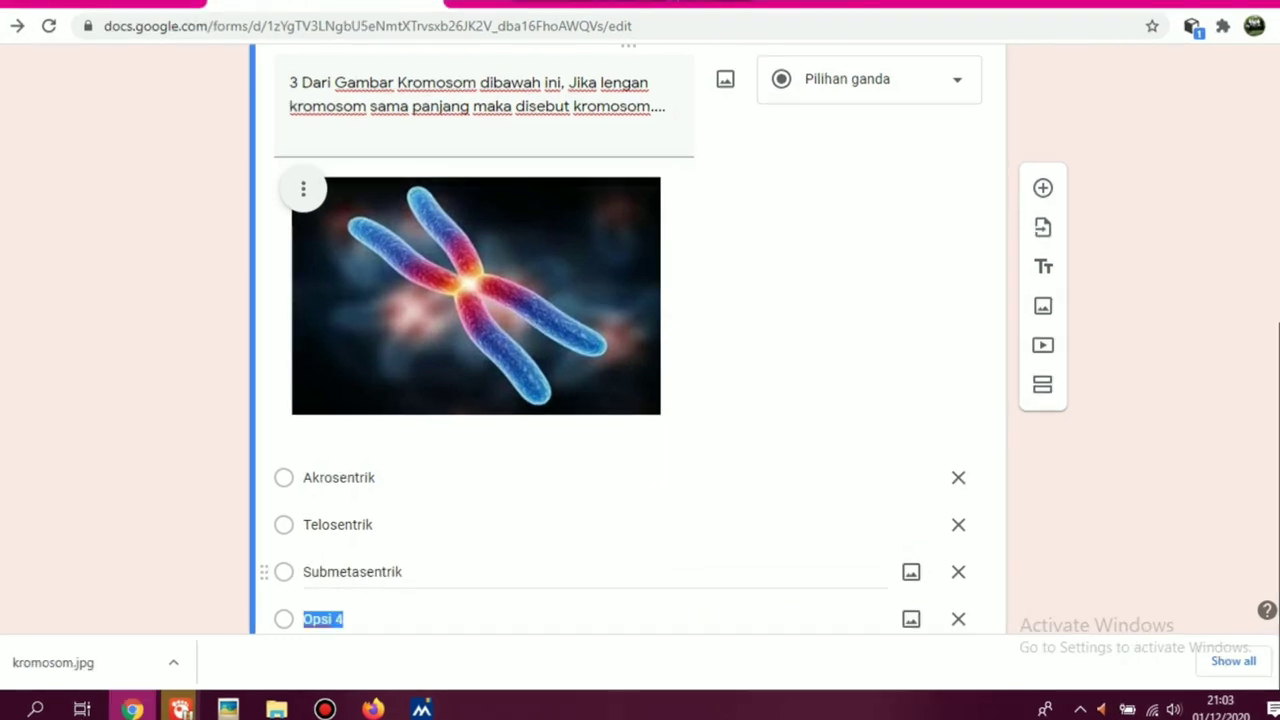
{"action": "type", "text": "Mata"}
{"action": "key", "text": "BackSpace"}
{"action": "key", "text": "BackSpace"}
{"action": "key", "text": "BackSpace"}
{"action": "type", "text": "eta"}
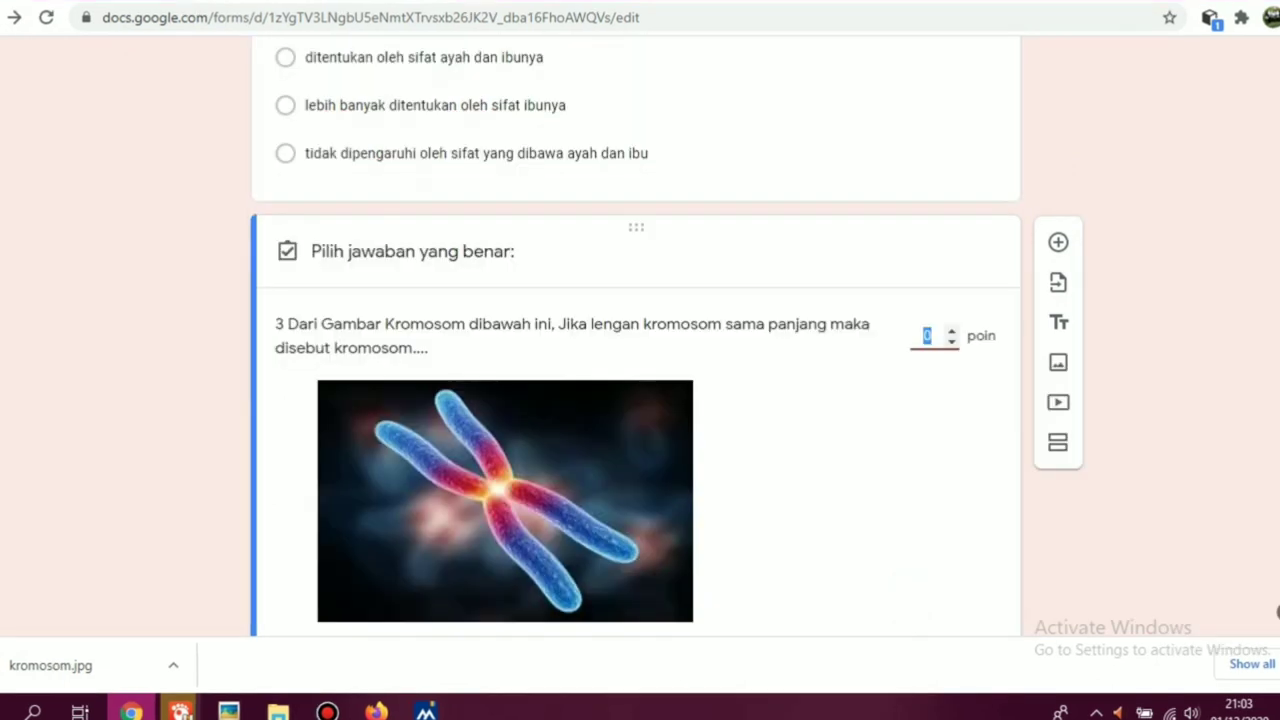
- Set question 3's answer key to Metasentrik with a value of 5 points, and make the question required
{"action": "scroll", "coordinate": [636, 336], "scroll_direction": "down", "scroll_amount": 3}
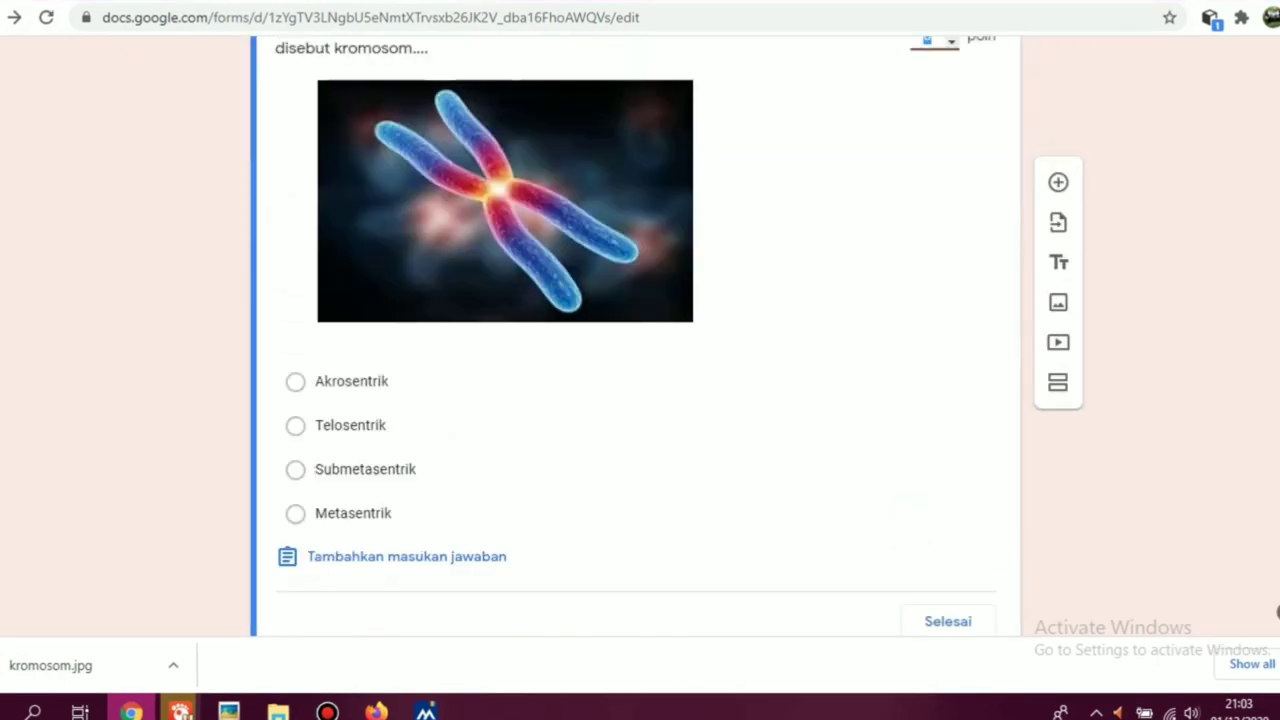
{"action": "left_click", "coordinate": [295, 513]}
{"action": "scroll", "coordinate": [636, 336], "scroll_direction": "up", "scroll_amount": 3}
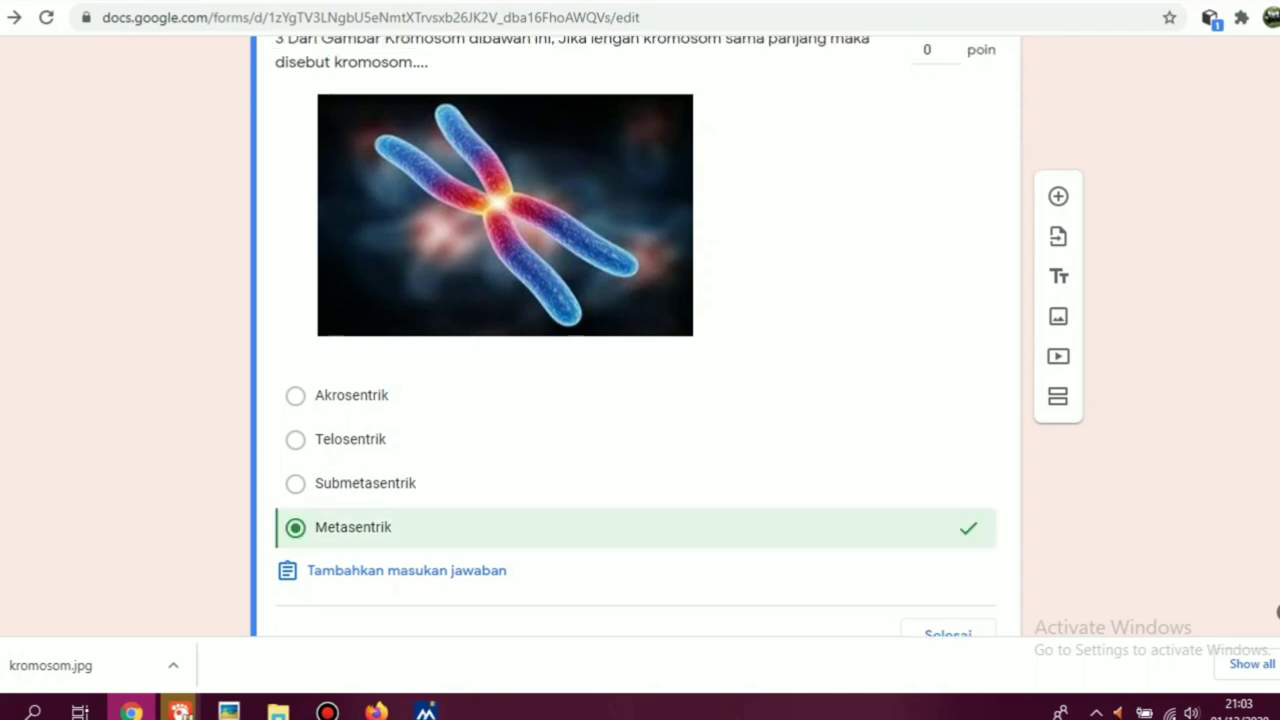
{"action": "left_click", "coordinate": [930, 336]}
{"action": "left_click", "coordinate": [951, 330]}
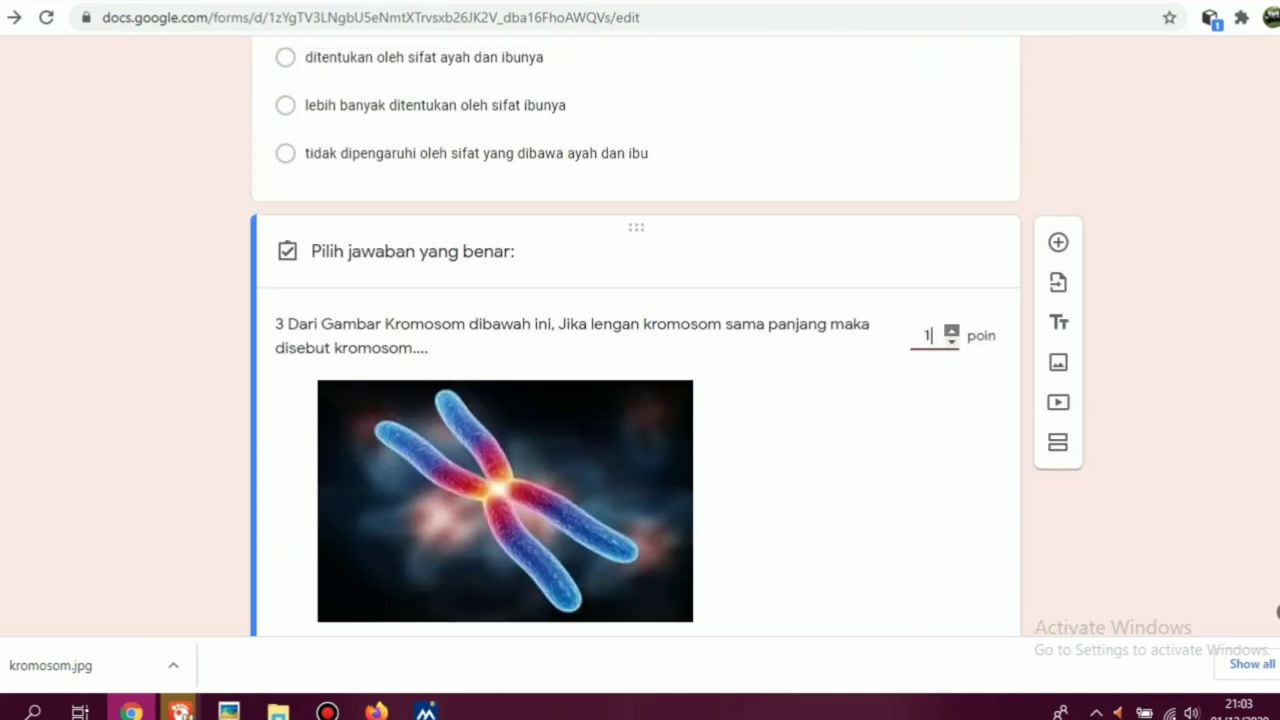
{"action": "key", "text": "Up"}
{"action": "key", "text": "Up"}
{"action": "key", "text": "Up"}
{"action": "key", "text": "Up"}
{"action": "scroll", "coordinate": [636, 336], "scroll_direction": "down", "scroll_amount": 4}
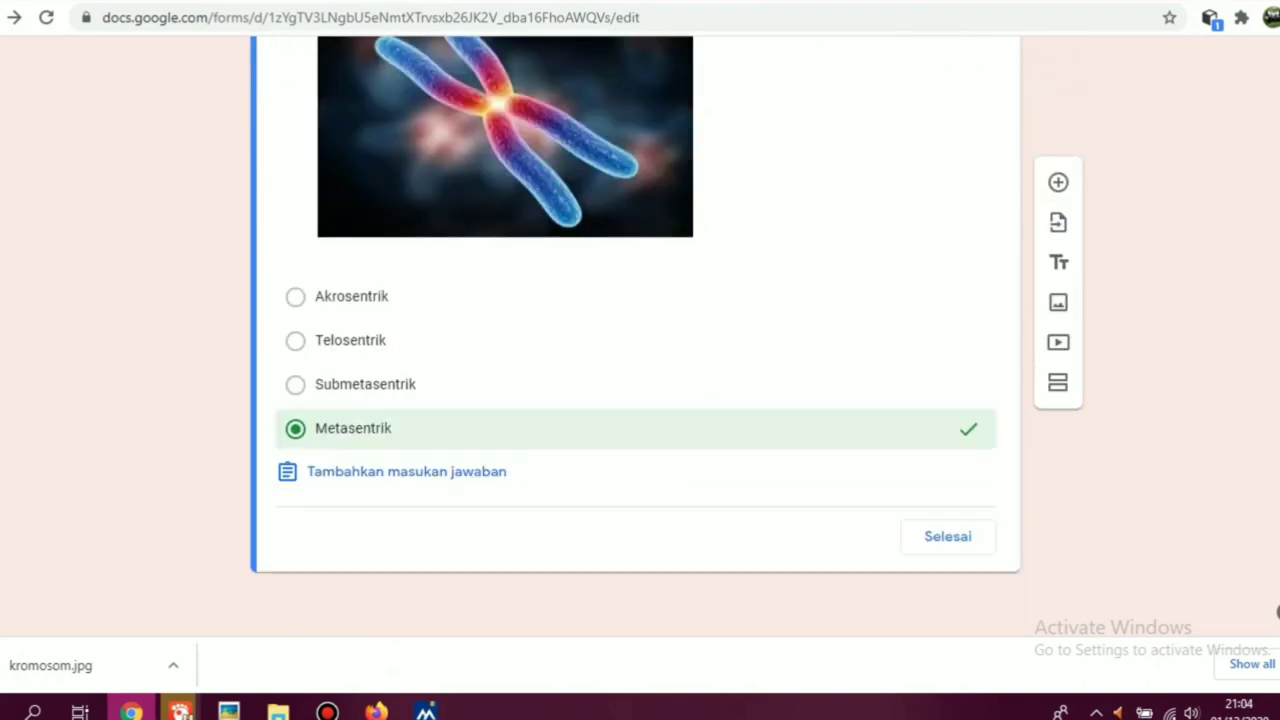
{"action": "left_click", "coordinate": [947, 536]}
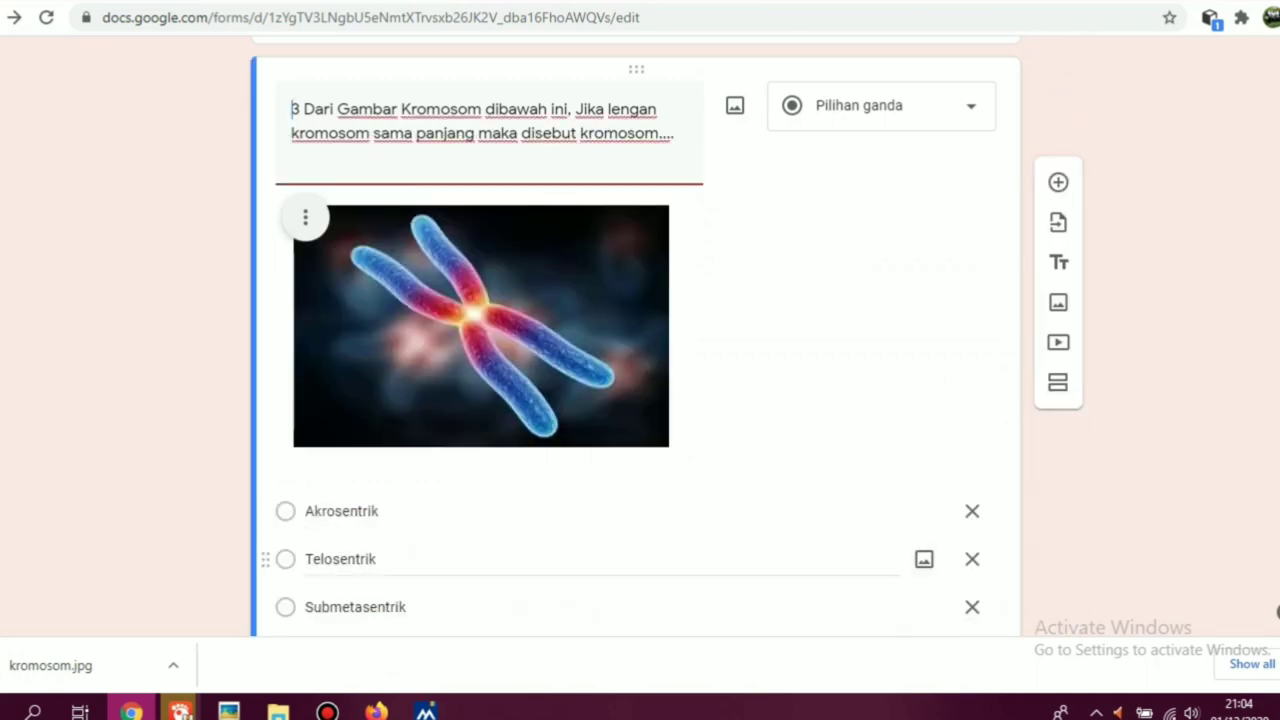
{"action": "scroll", "coordinate": [636, 336], "scroll_direction": "down", "scroll_amount": 2}
{"action": "left_click", "coordinate": [930, 539]}
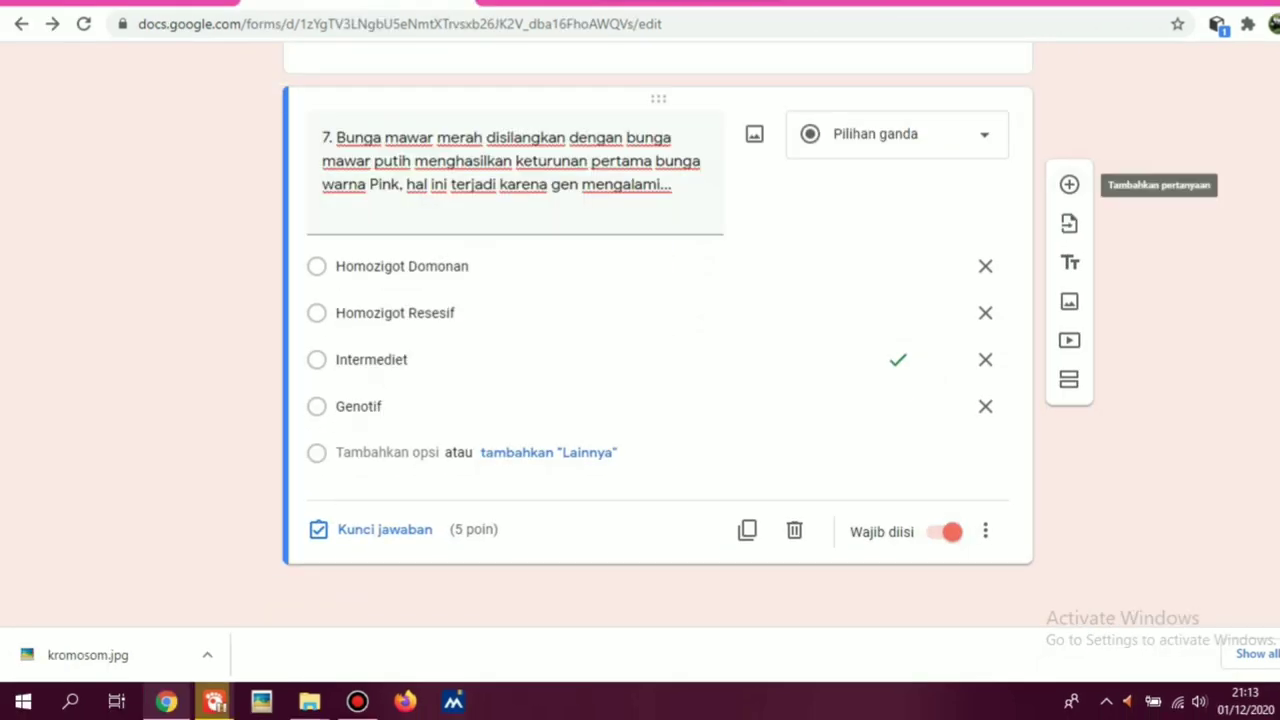
- Add a question after question 7, finish question 8's answer key and make question 8 required
{"action": "left_click", "coordinate": [1069, 184]}
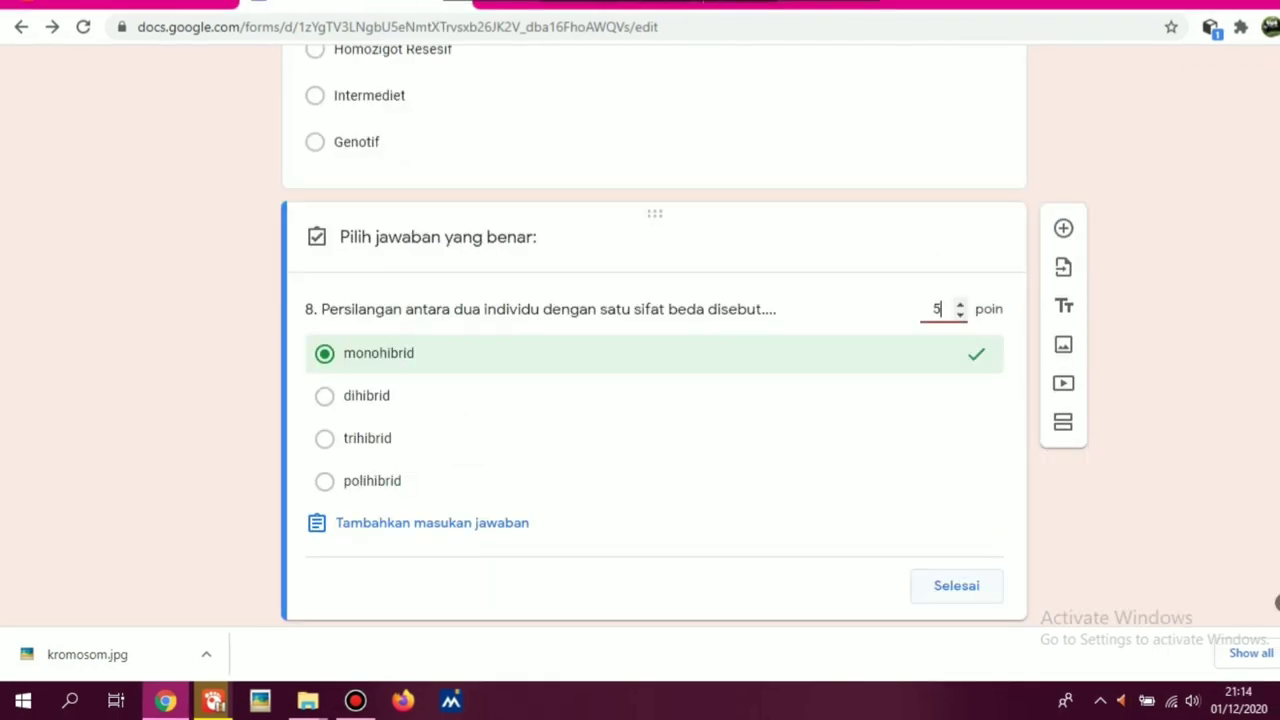
{"action": "left_click", "coordinate": [943, 588]}
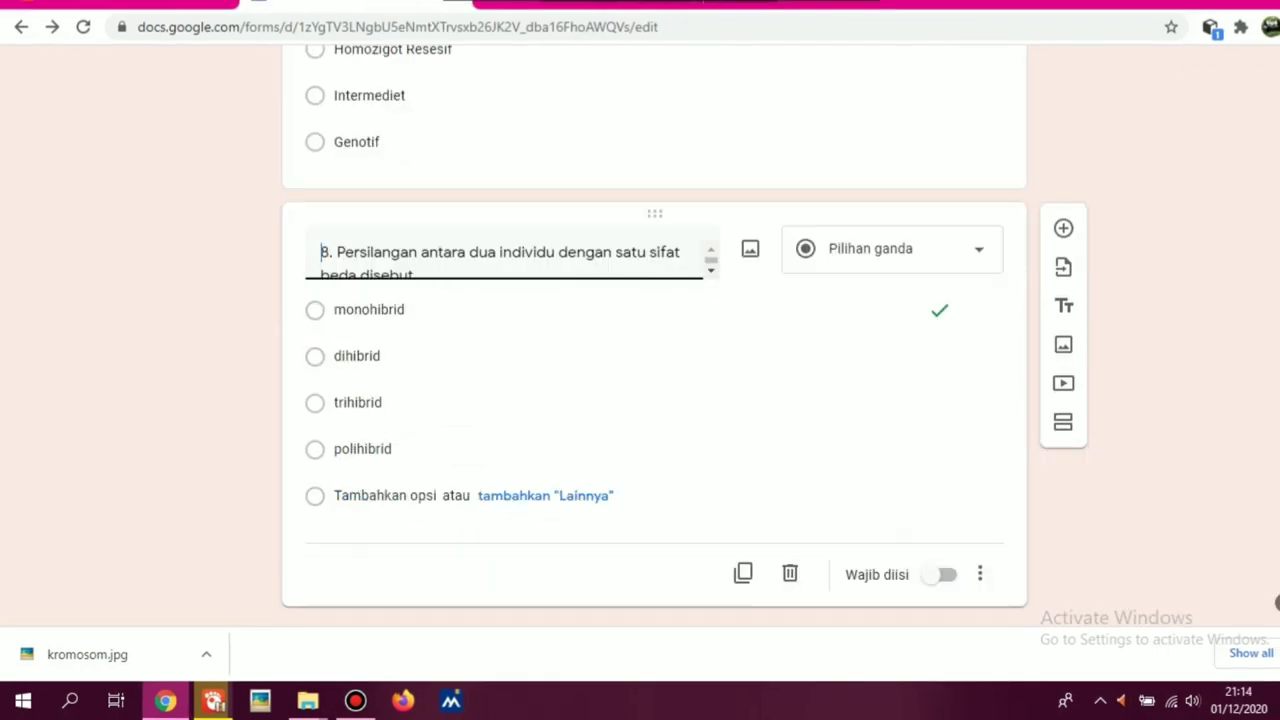
{"action": "left_click", "coordinate": [932, 597]}
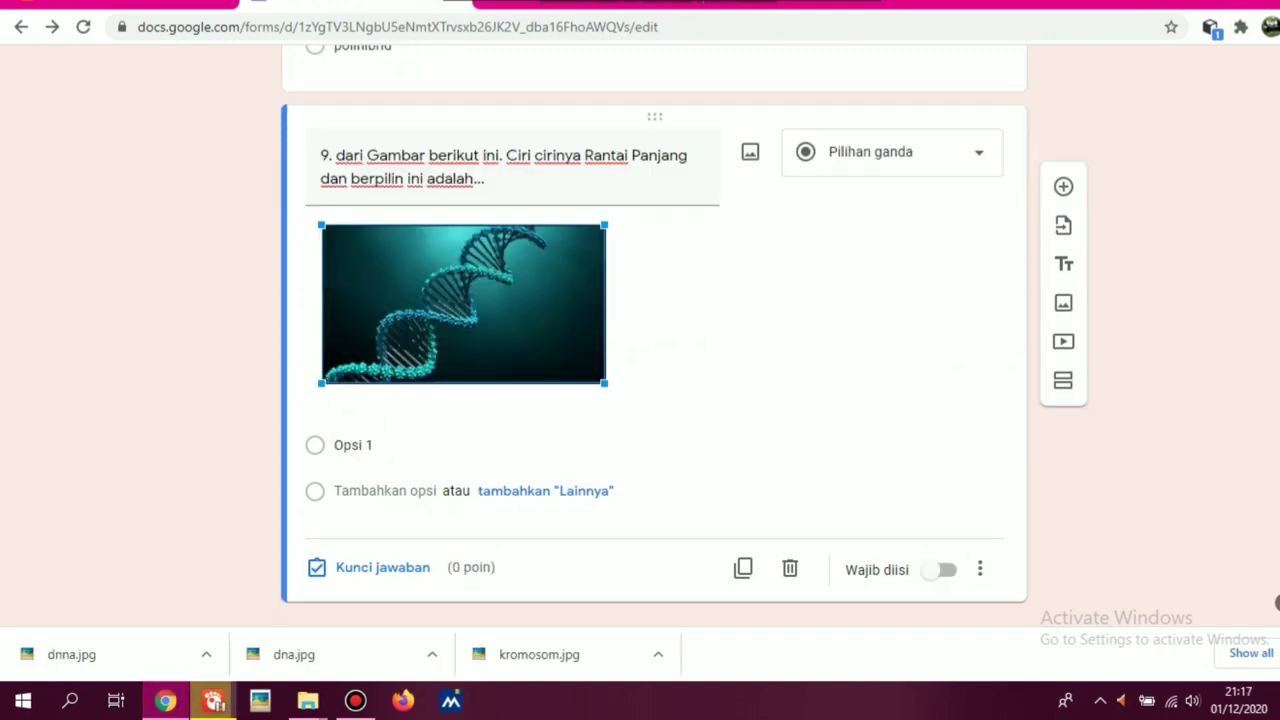
- Enlarge the DNA picture in question 9 and give the question the answer options RNA, DNA, GEN and Kromosom
{"action": "left_click_drag", "start_coordinate": [604, 382], "coordinate": [716, 445]}
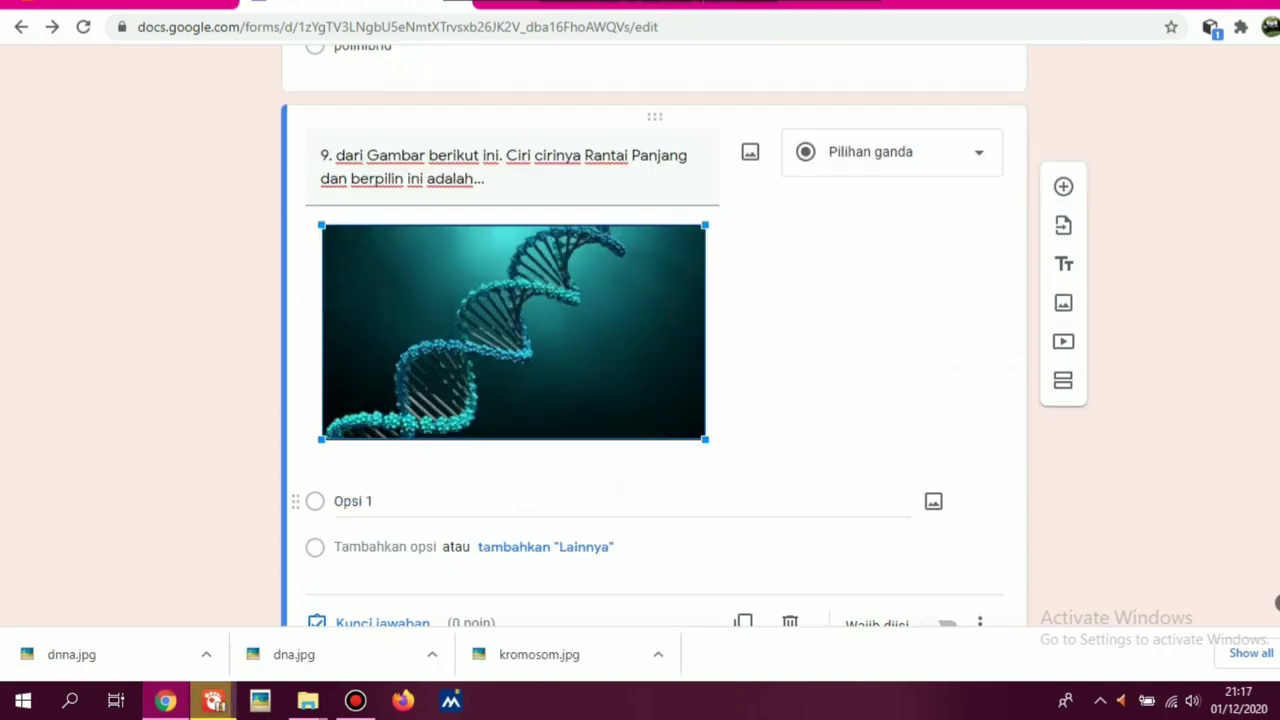
{"action": "left_click", "coordinate": [625, 488]}
{"action": "type", "text": "RNA"}
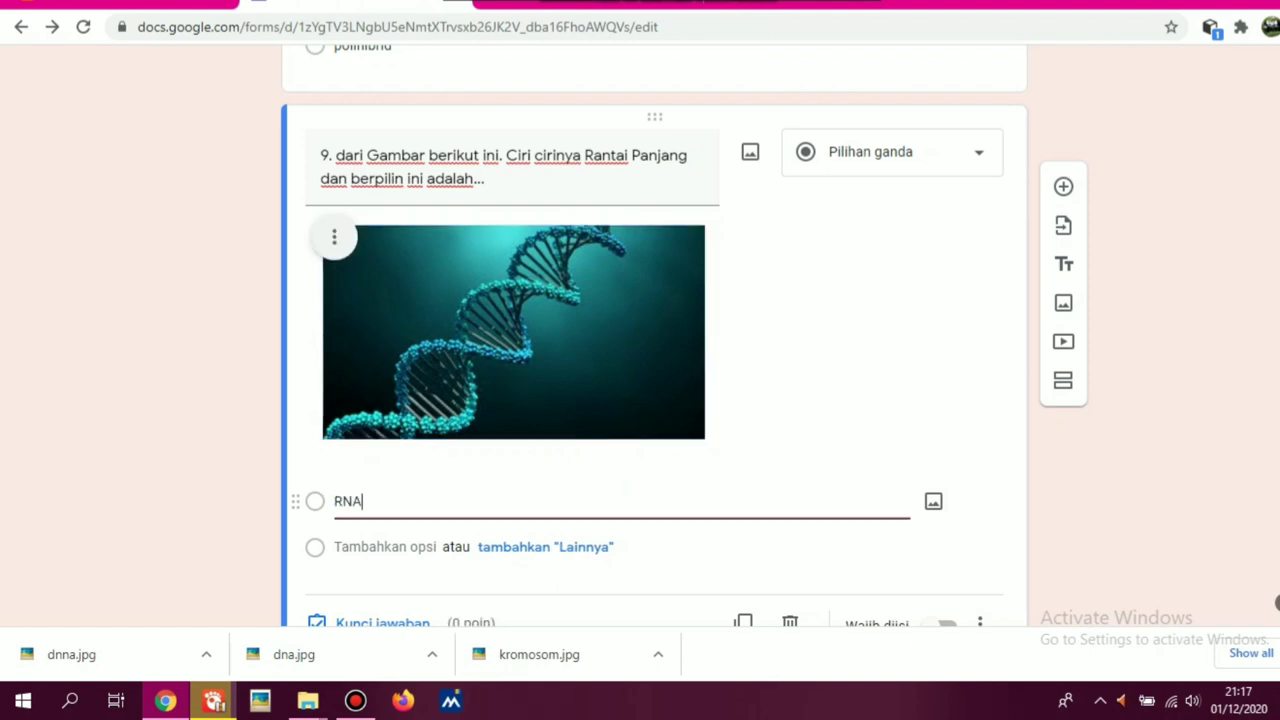
{"action": "key", "text": "Return"}
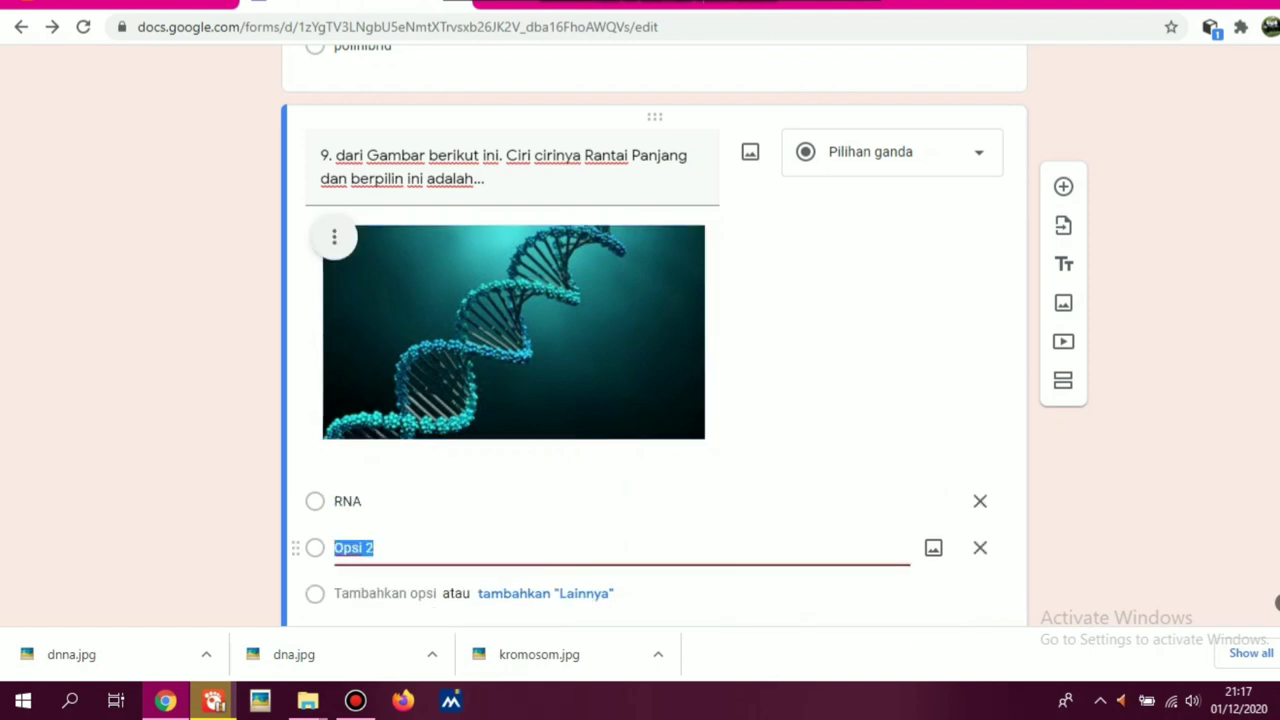
{"action": "type", "text": "DNA"}
{"action": "scroll", "coordinate": [625, 488], "scroll_direction": "down", "scroll_amount": 2}
{"action": "key", "text": "Return"}
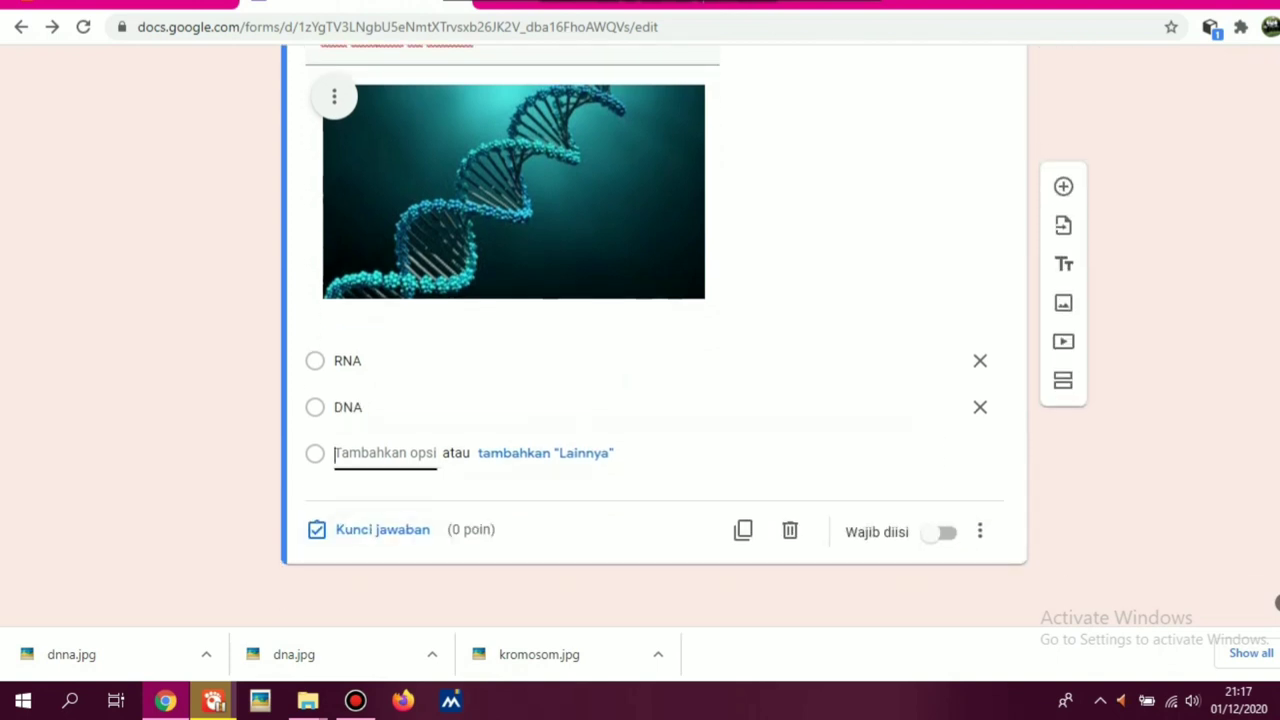
{"action": "type", "text": "GEN"}
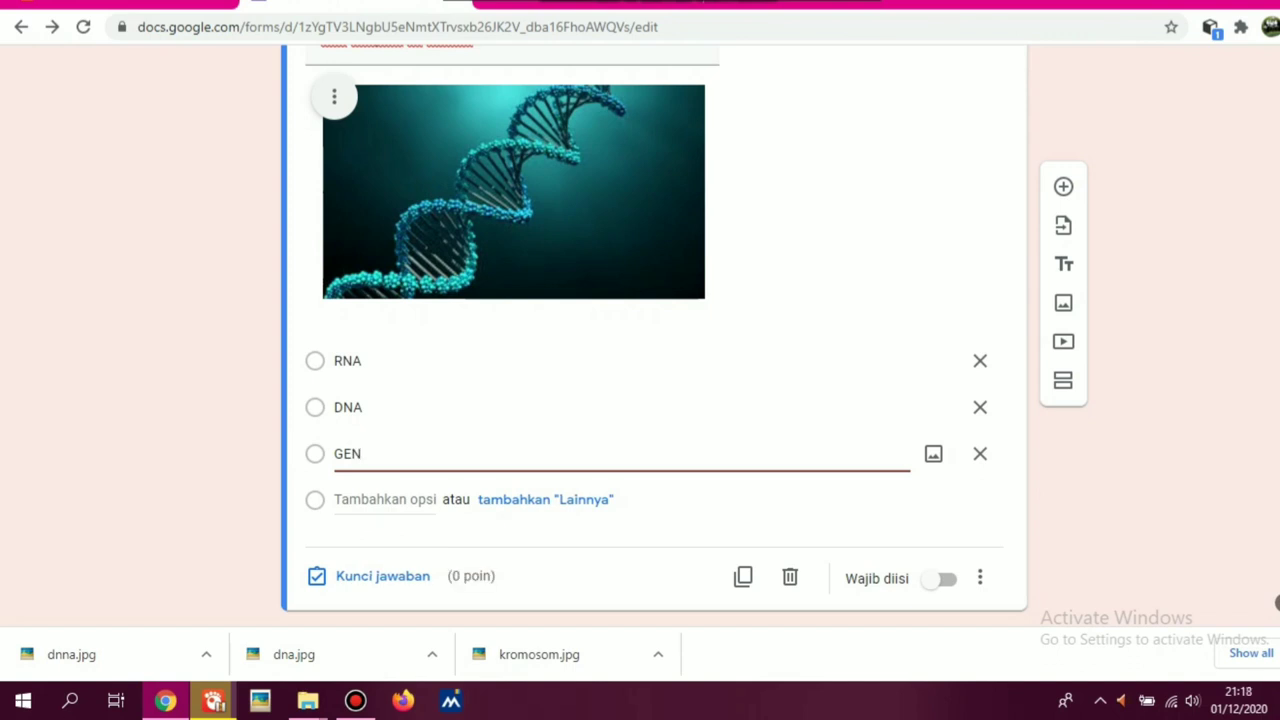
{"action": "key", "text": "Return"}
{"action": "type", "text": "Kromosom"}
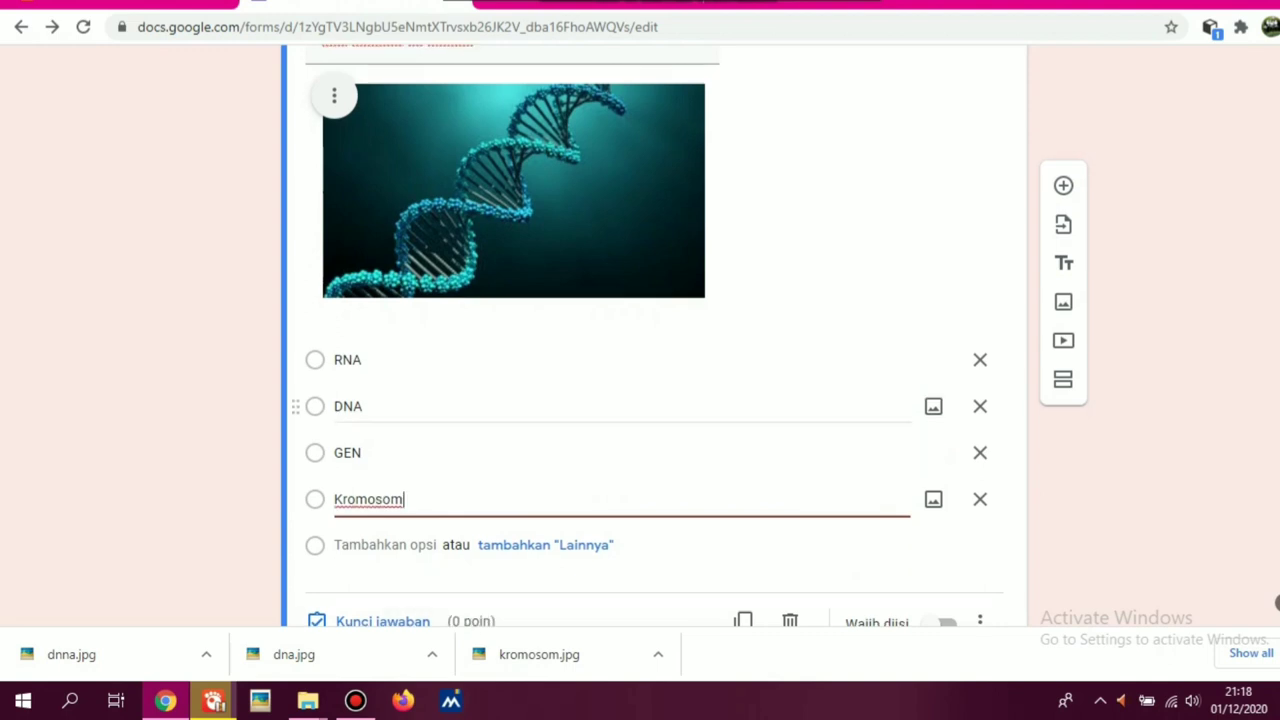
{"action": "scroll", "coordinate": [640, 400], "scroll_direction": "down", "scroll_amount": 1}
{"action": "scroll", "coordinate": [640, 400], "scroll_direction": "up", "scroll_amount": 4}
{"action": "scroll", "coordinate": [640, 400], "scroll_direction": "down", "scroll_amount": 3}
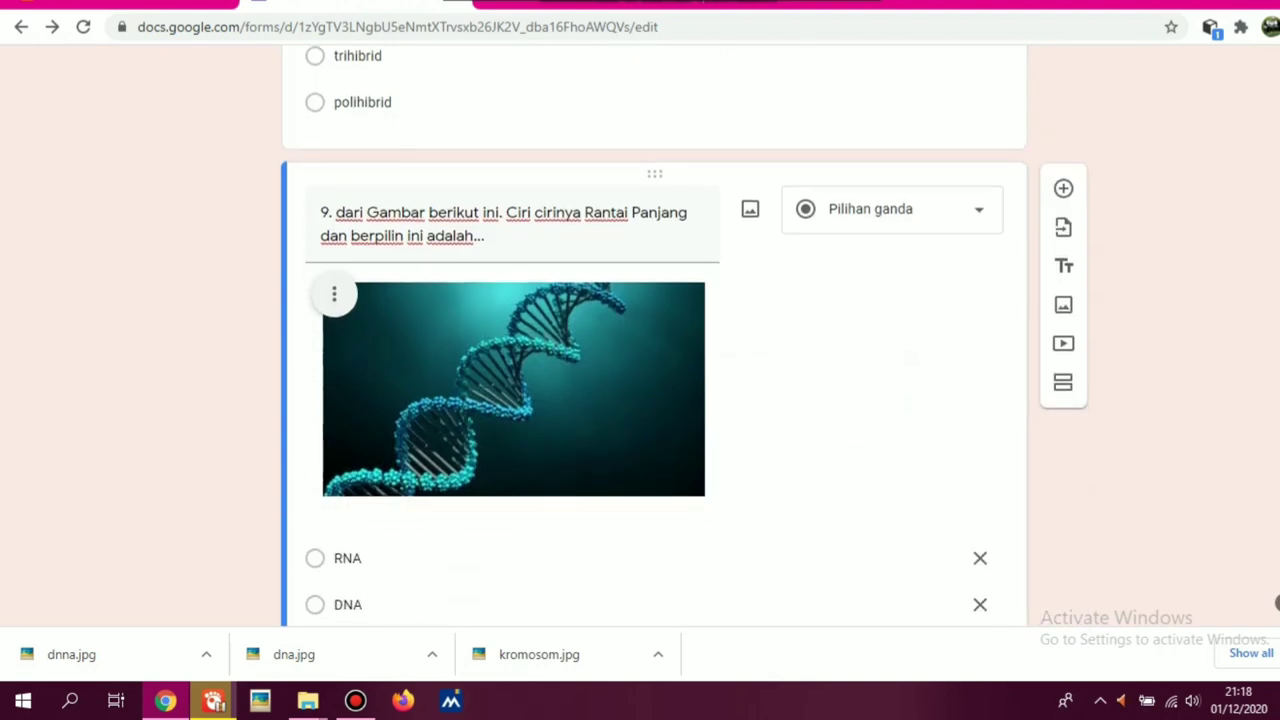
{"action": "scroll", "coordinate": [640, 400], "scroll_direction": "down", "scroll_amount": 1}
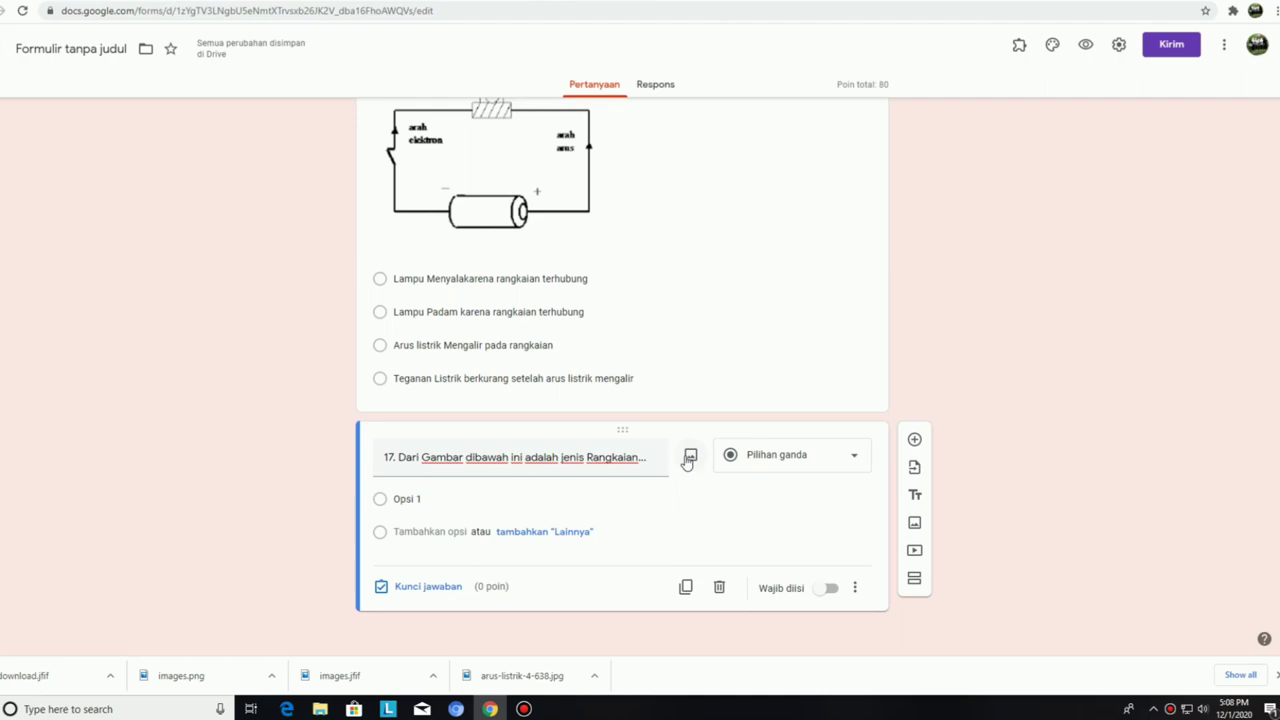
- Insert the picture of the battery circuit with red wires into question 17
{"action": "left_click", "coordinate": [689, 457]}
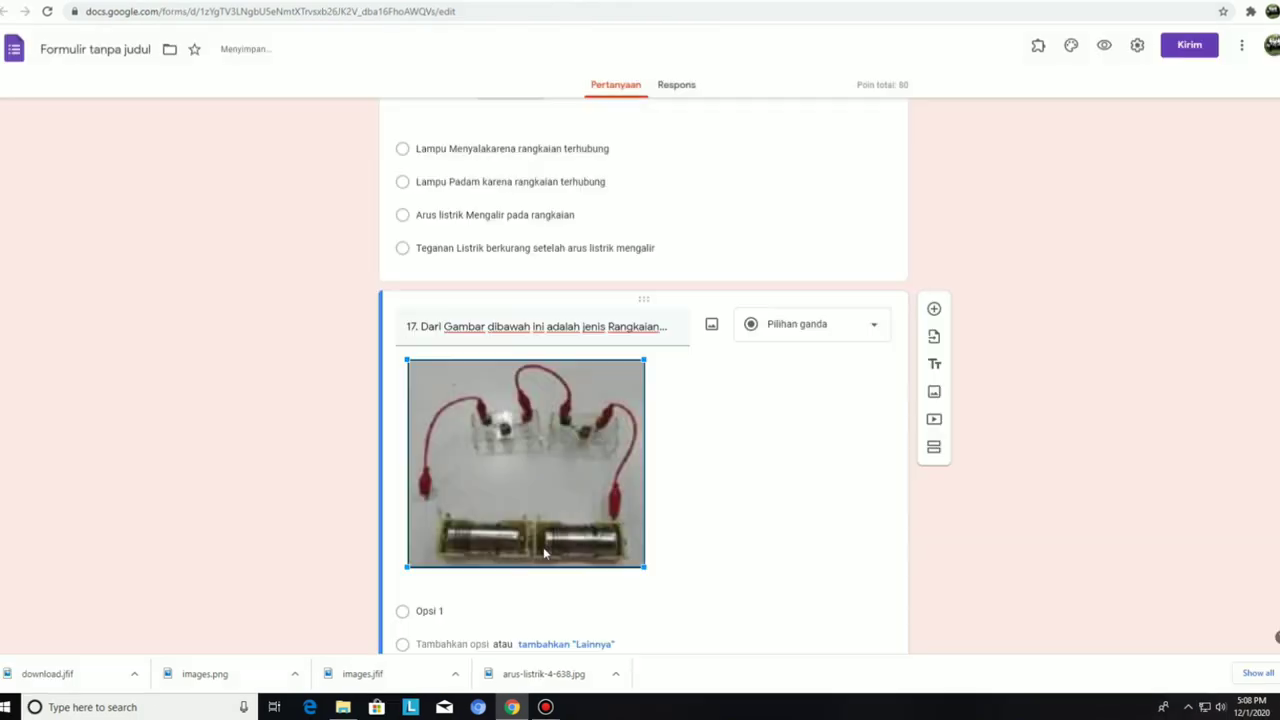
{"action": "scroll", "coordinate": [546, 554], "scroll_direction": "down", "scroll_amount": 2}
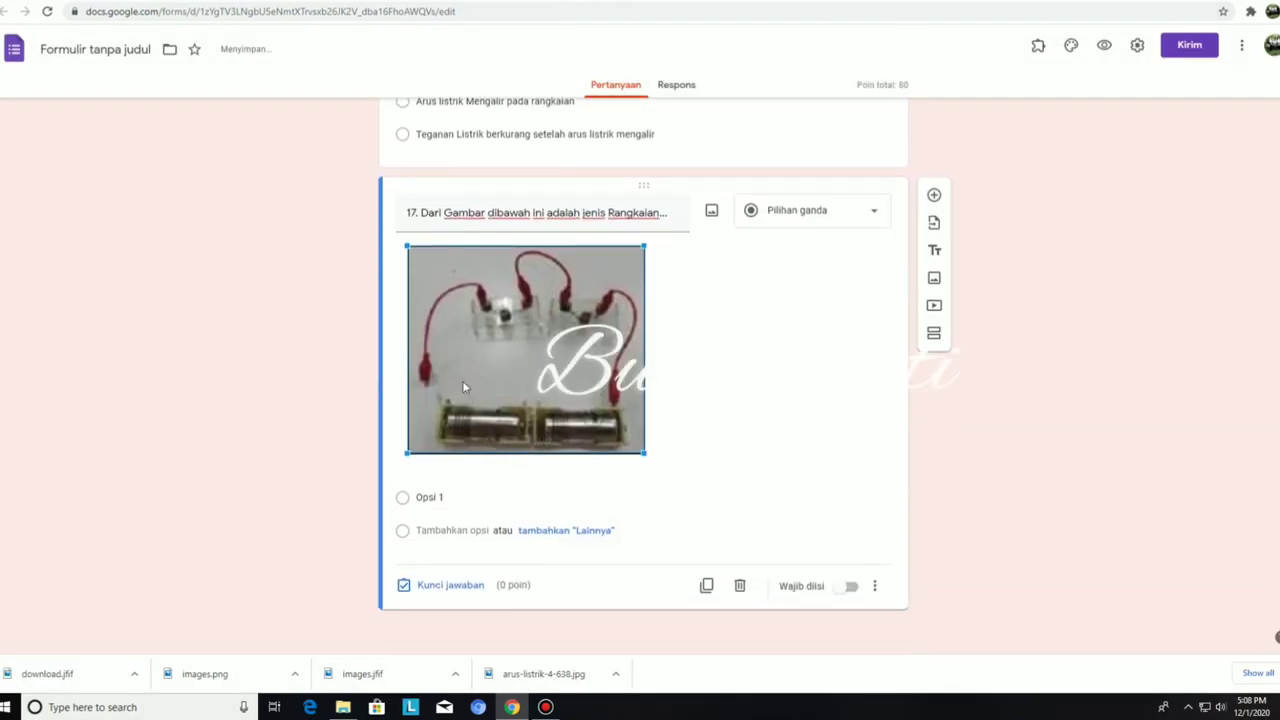